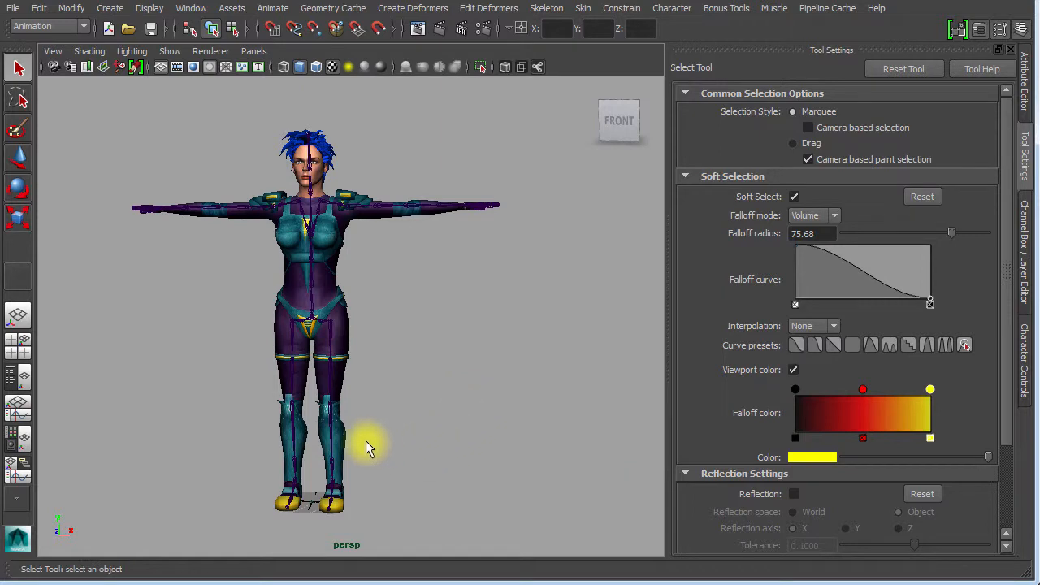
right_click_drag(365, 440, 543, 406, "alt")
middle_click_drag(544, 406, 526, 445, "alt")
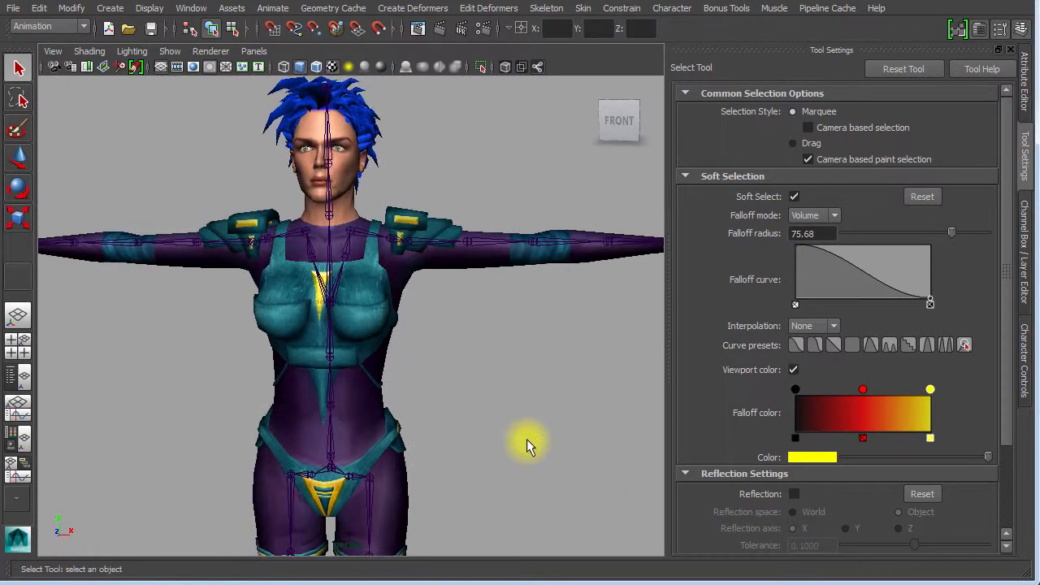
right_click_drag(527, 445, 406, 390, "alt")
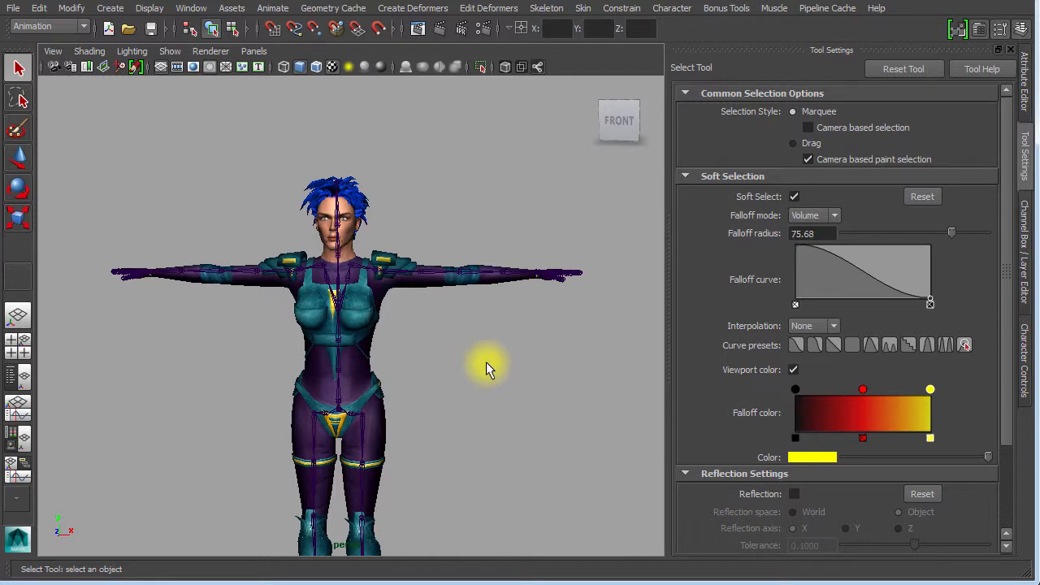
mouse_move(485, 368)
left_mouse_down("alt")
mouse_move(425, 378)
mouse_move(487, 371)
left_mouse_up("alt")
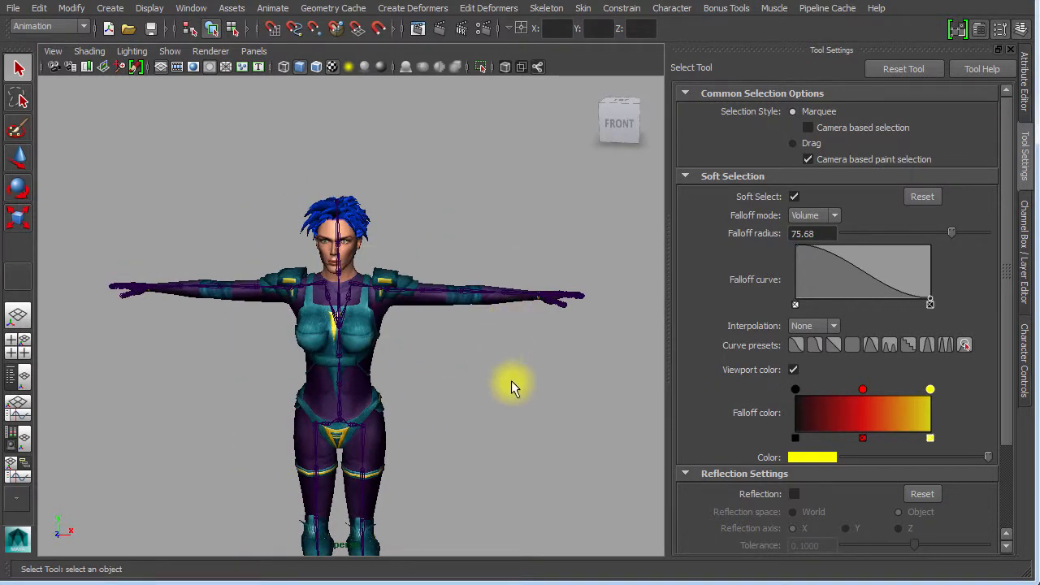
right_click_drag(512, 387, 638, 351, "alt")
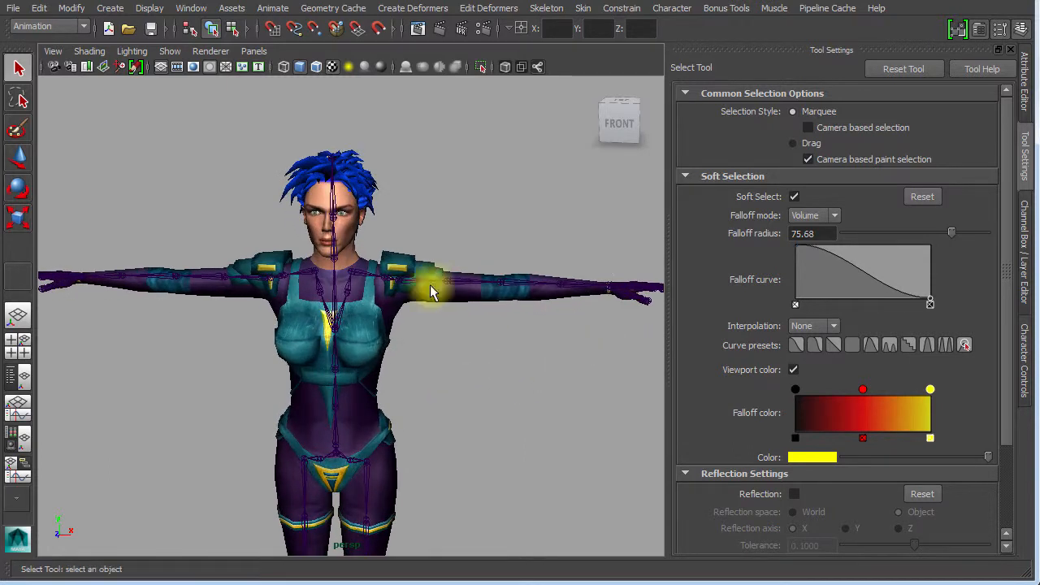
left_click(84, 27)
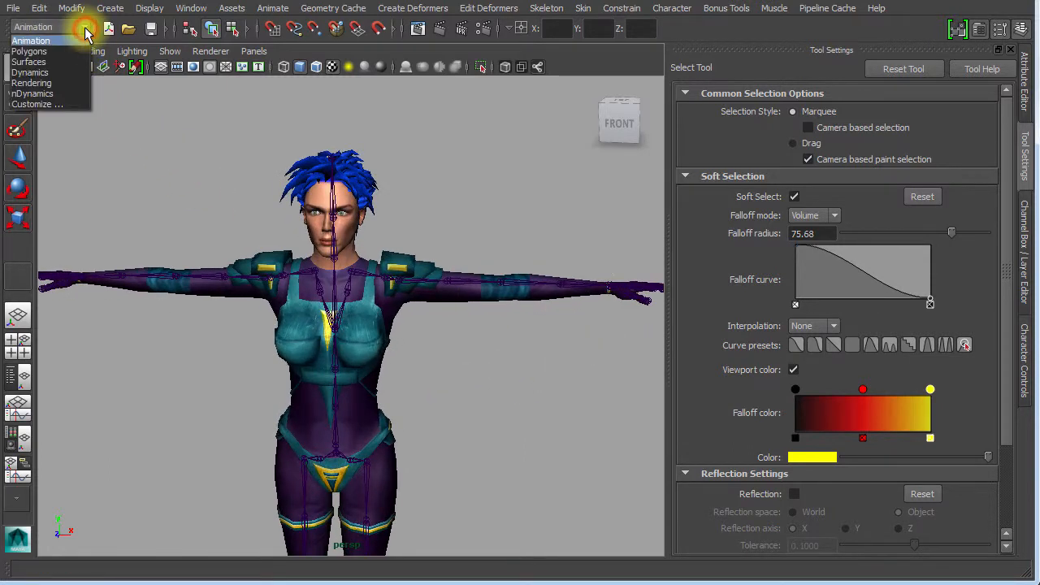
left_click(209, 144)
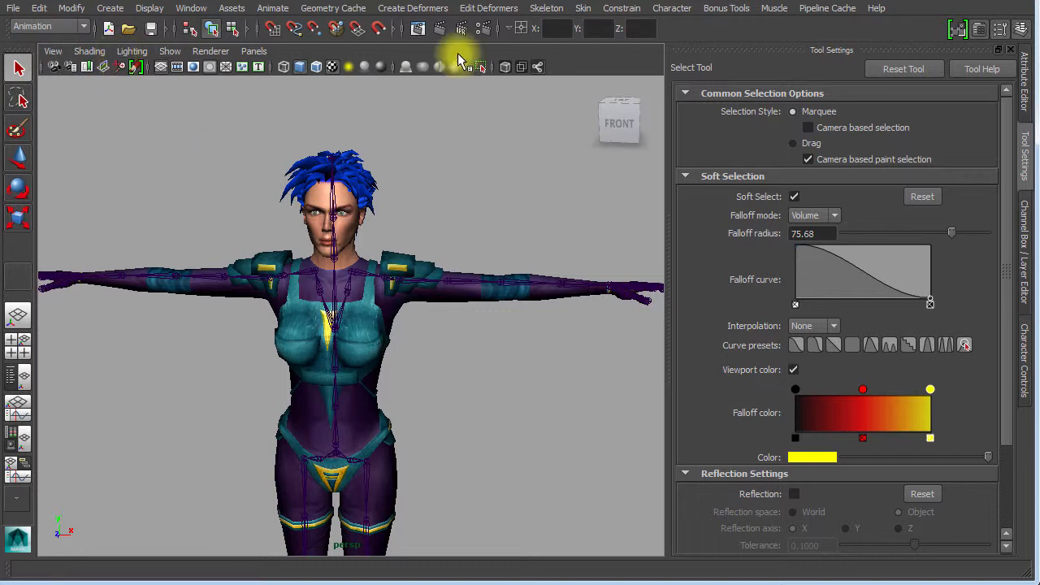
left_click(542, 8)
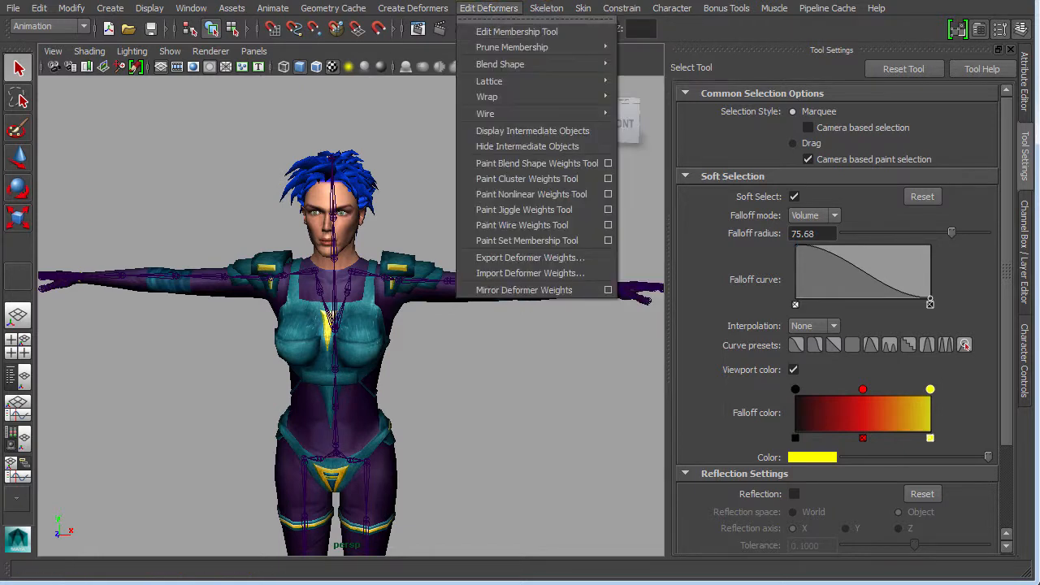
- Open the HumanIK character controls from the animation editors
left_click(198, 8)
left_click(199, 7)
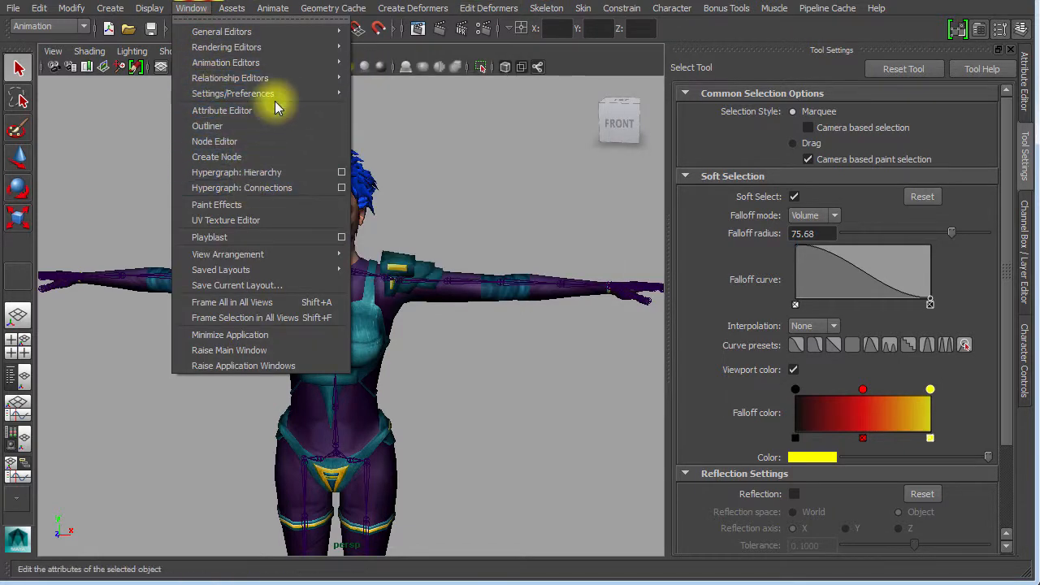
mouse_move(272, 65)
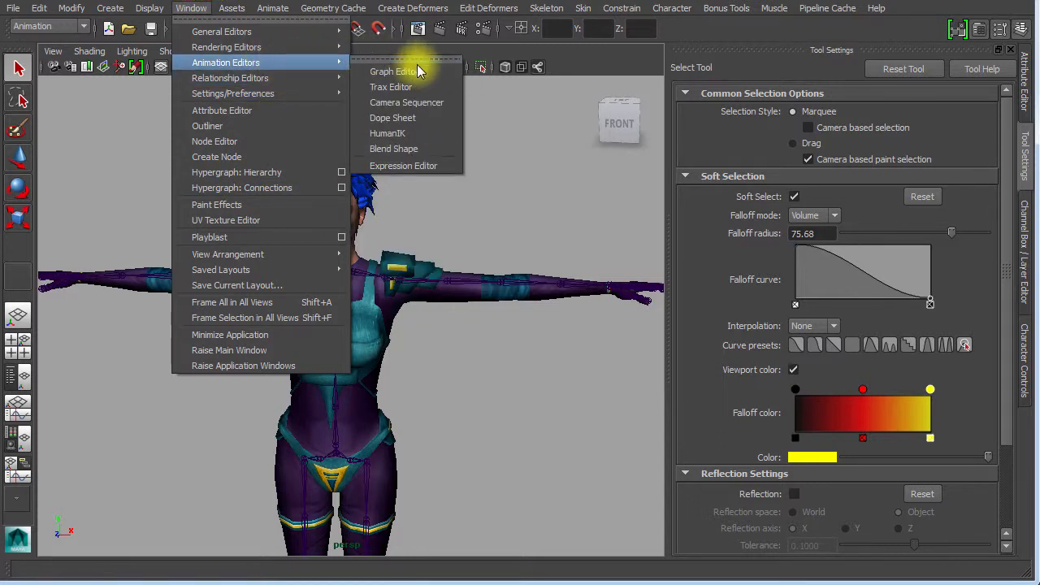
left_click(403, 134)
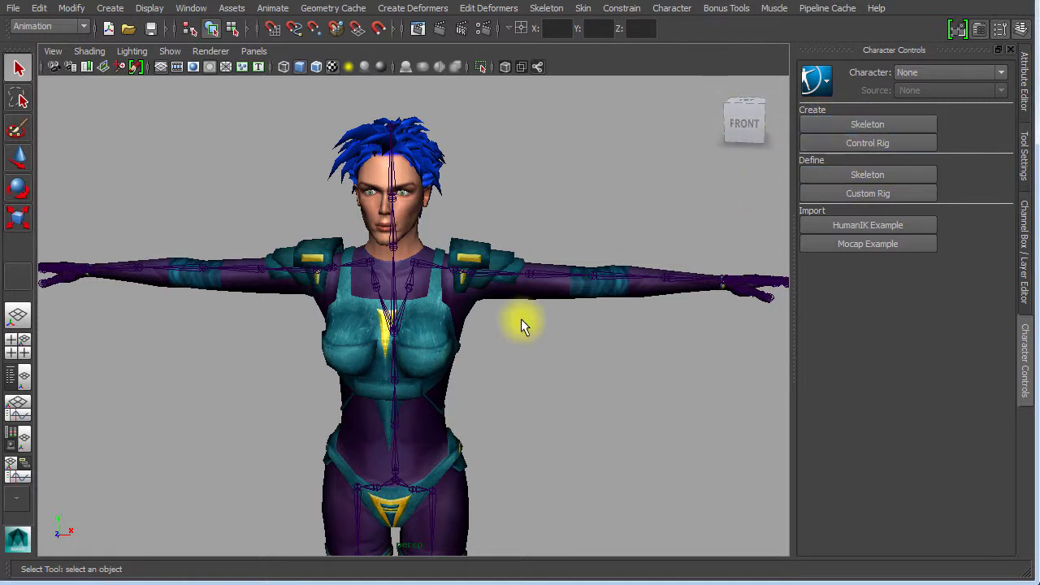
- Start a new HumanIK skeleton definition for the character's existing skeleton
left_click(445, 283)
left_click(350, 385)
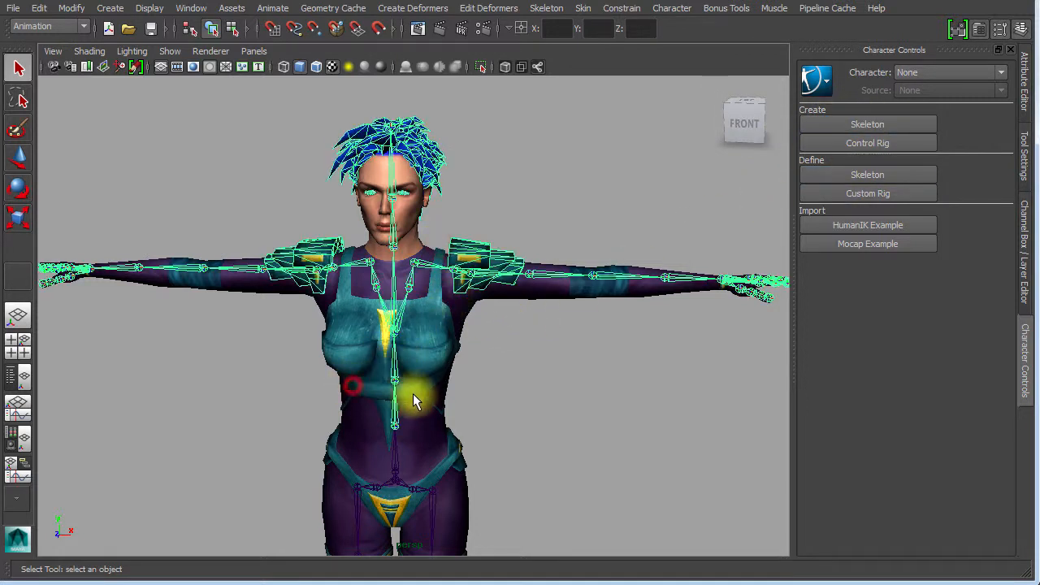
left_click(626, 425)
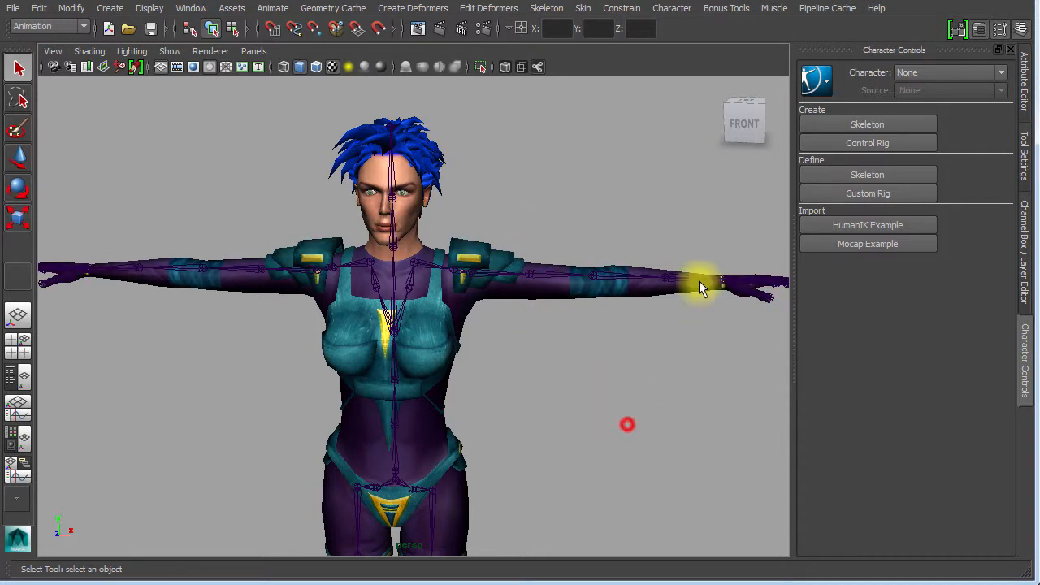
left_click(881, 173)
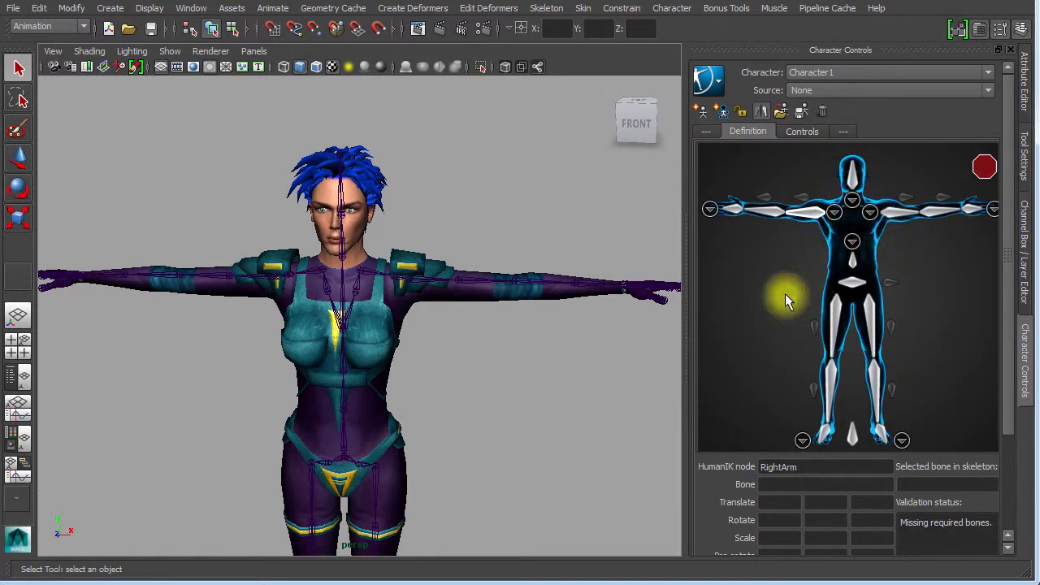
- Assign the character's left upper arm joint to the LeftArm node of the HumanIK definition
right_click_drag(483, 426, 562, 391, "alt")
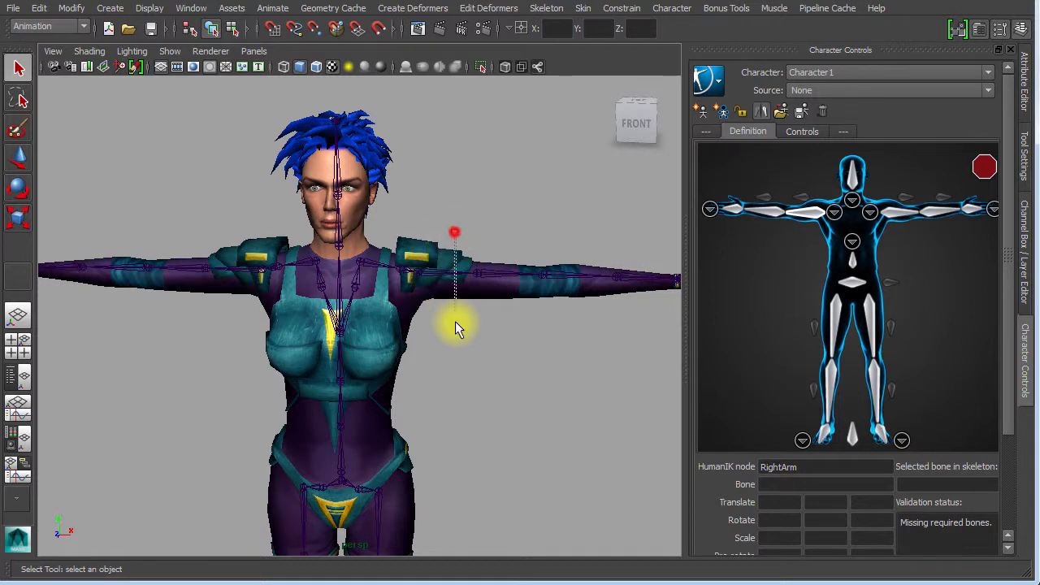
left_click_drag(454, 321, 458, 321)
left_click(566, 359)
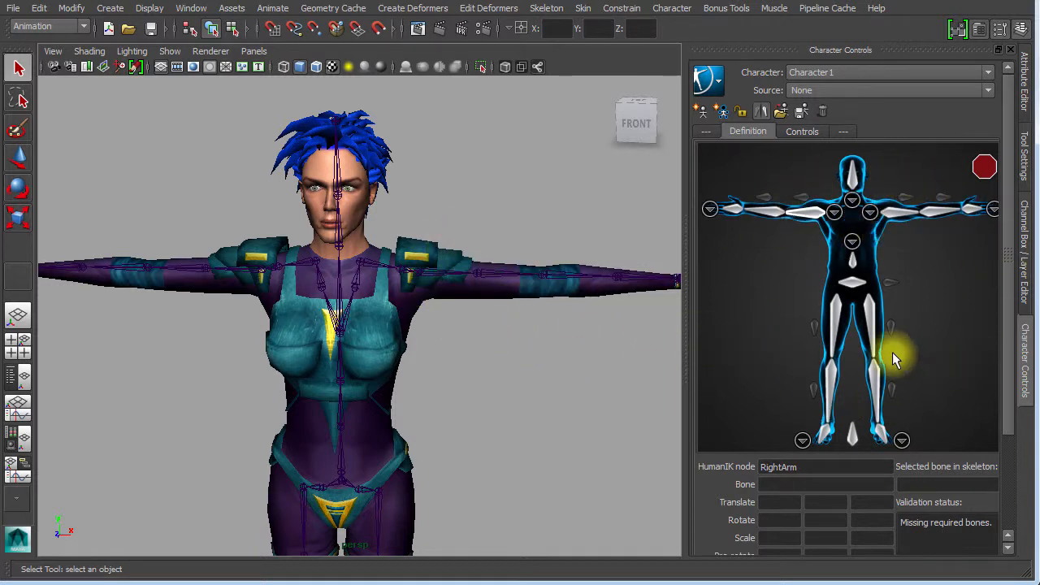
left_click(897, 216)
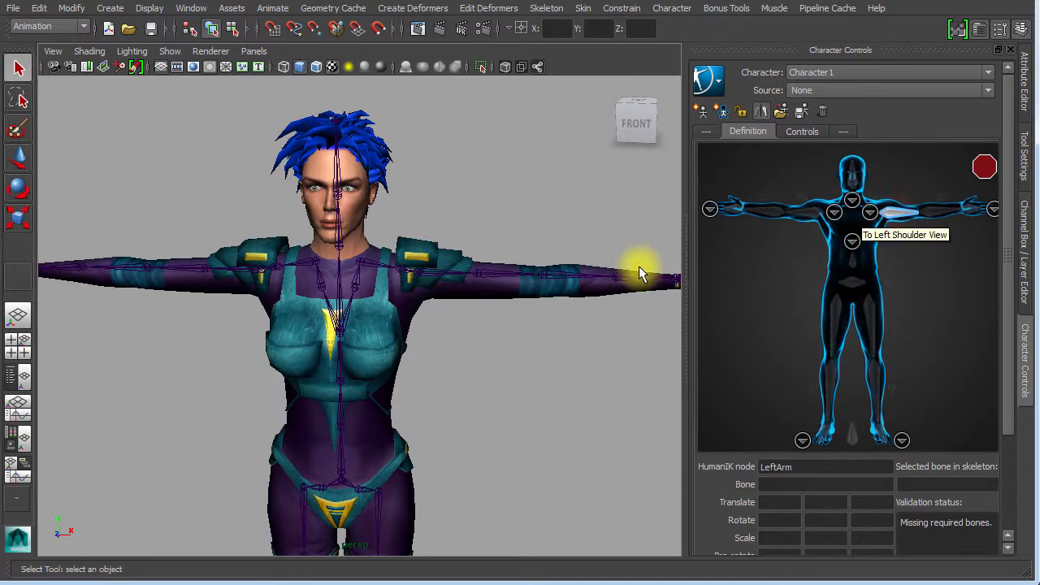
right_click_drag(564, 363, 621, 351, "alt")
middle_click_drag(621, 351, 561, 371, "alt")
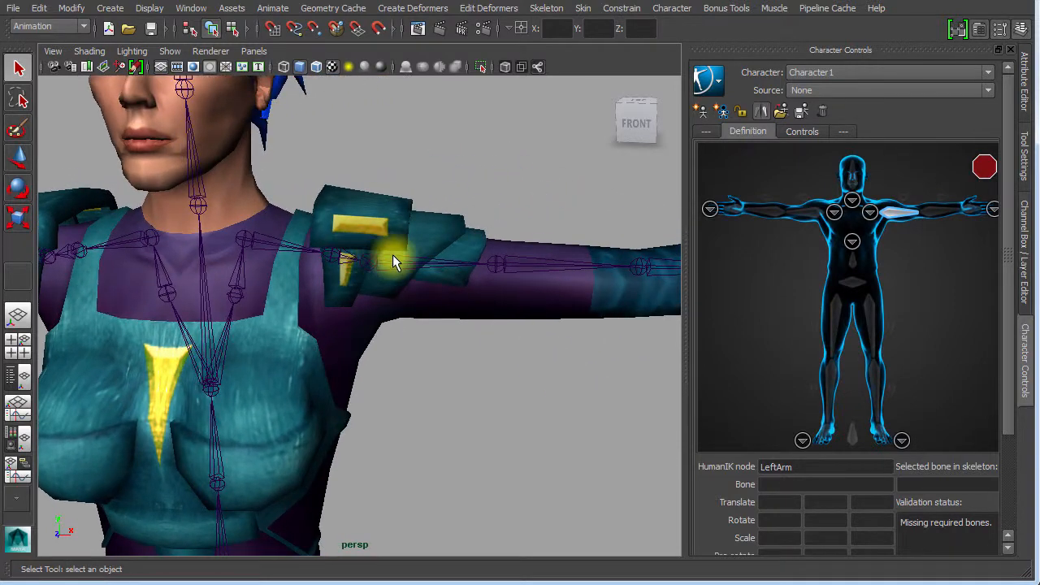
left_click(393, 260)
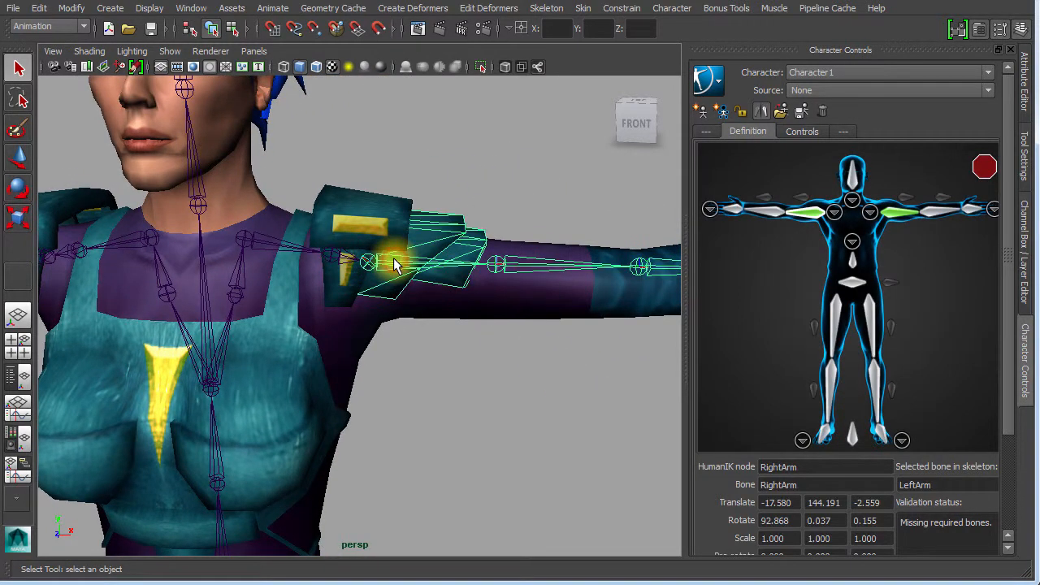
- Inspect the names of the left shoulder, neck and lower spine joints in the character's skeleton
left_click(444, 363)
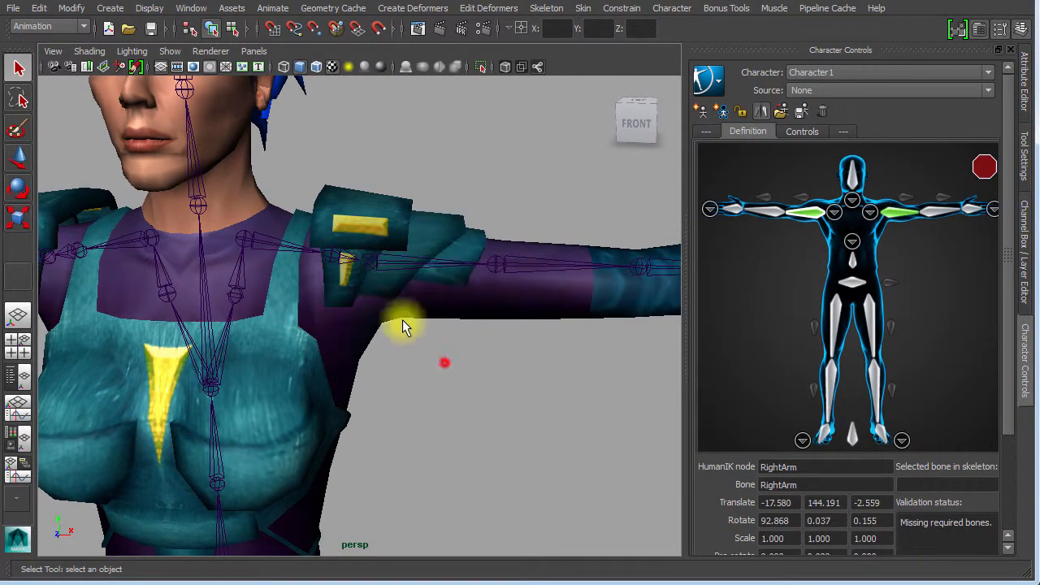
left_click(341, 260)
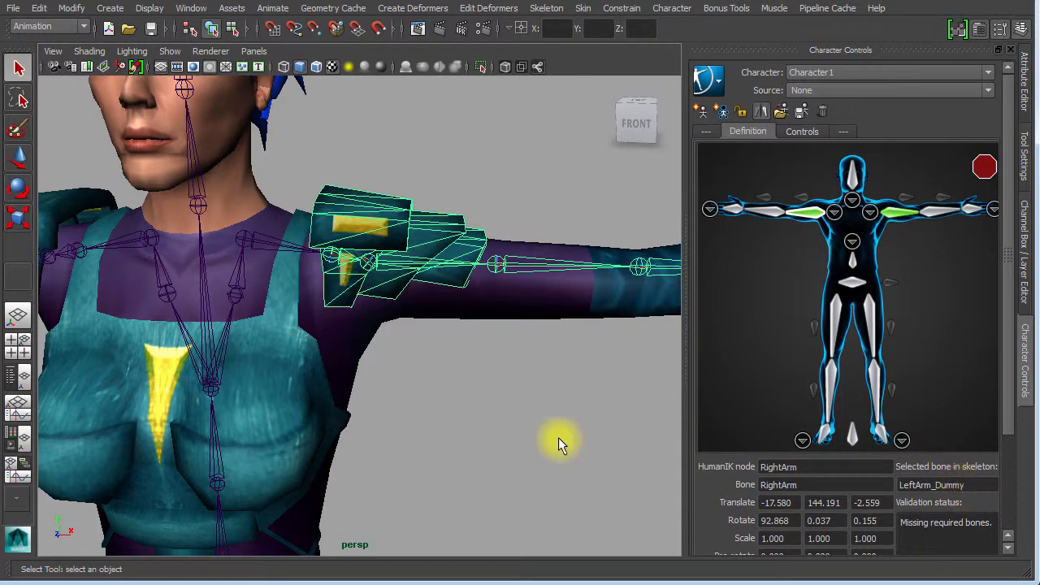
left_click(451, 404)
left_click(347, 268)
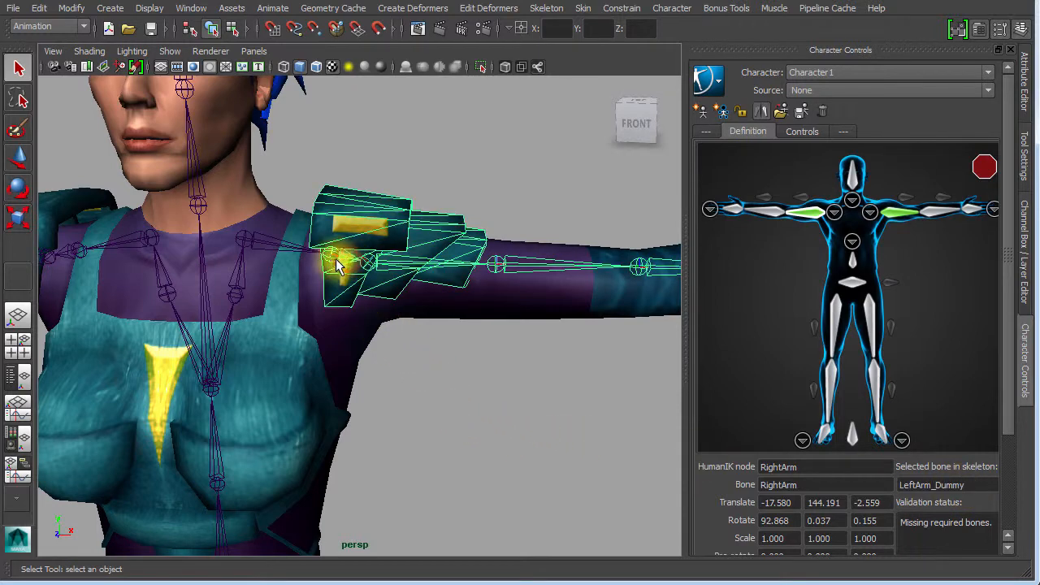
left_click(197, 205)
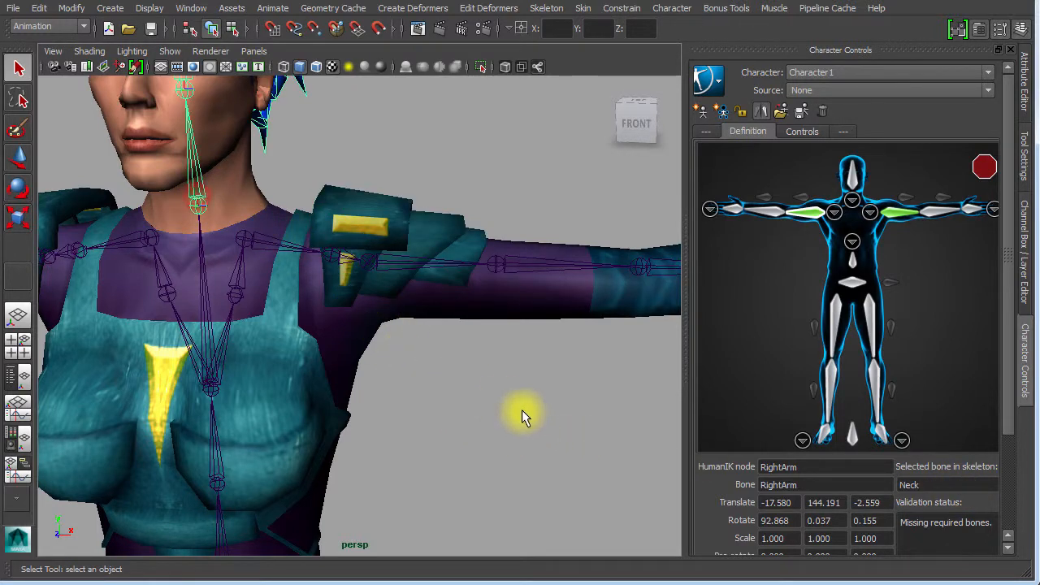
right_click_drag(398, 392, 152, 349, "alt")
middle_click_drag(379, 374, 386, 278, "alt")
right_click_drag(385, 284, 320, 333, "alt")
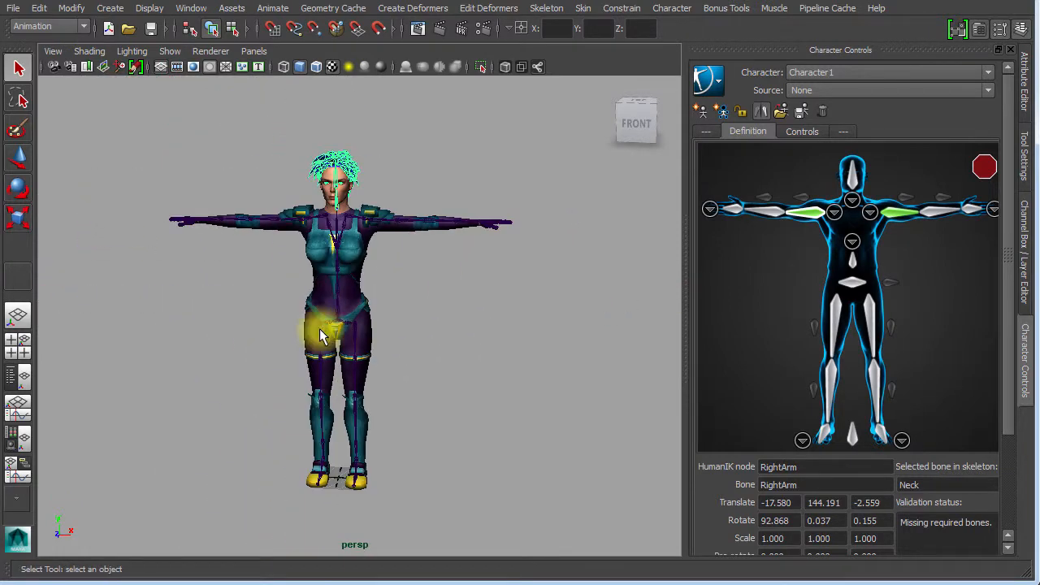
right_click_drag(394, 331, 417, 313, "alt")
left_click(246, 280)
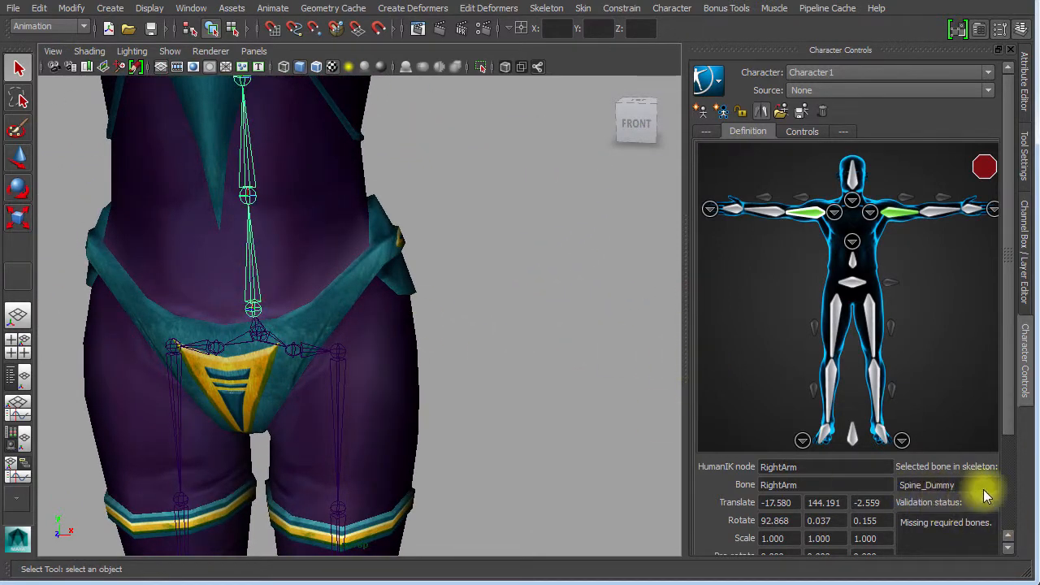
right_click_drag(328, 343, 106, 318, "alt")
middle_click_drag(301, 322, 293, 436, "alt")
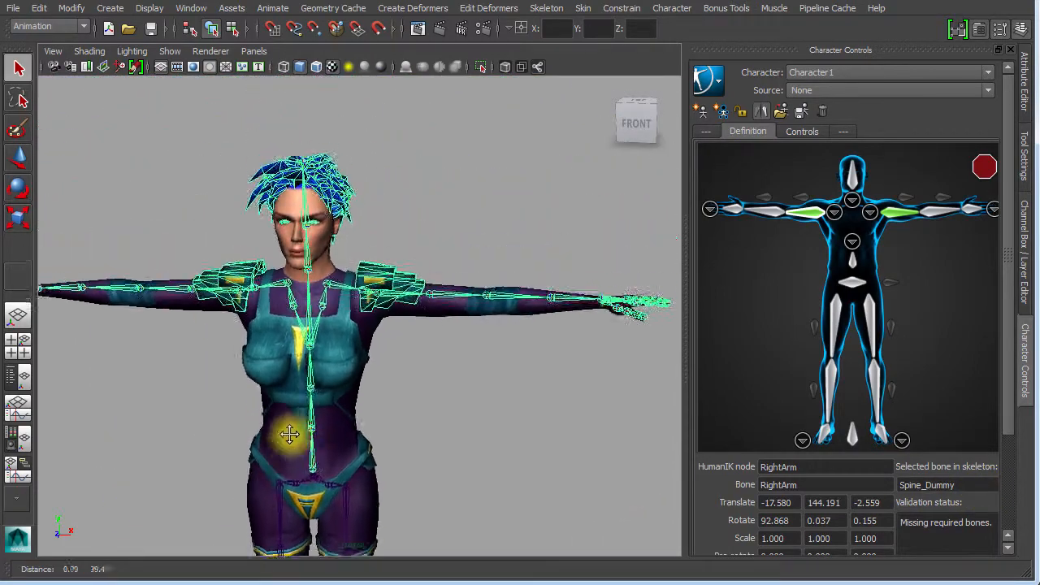
- Assign the character's left forearm joint at the elbow to the LeftForeArm node of the HumanIK definition
right_click_drag(291, 390, 536, 385, "alt")
left_click(509, 379)
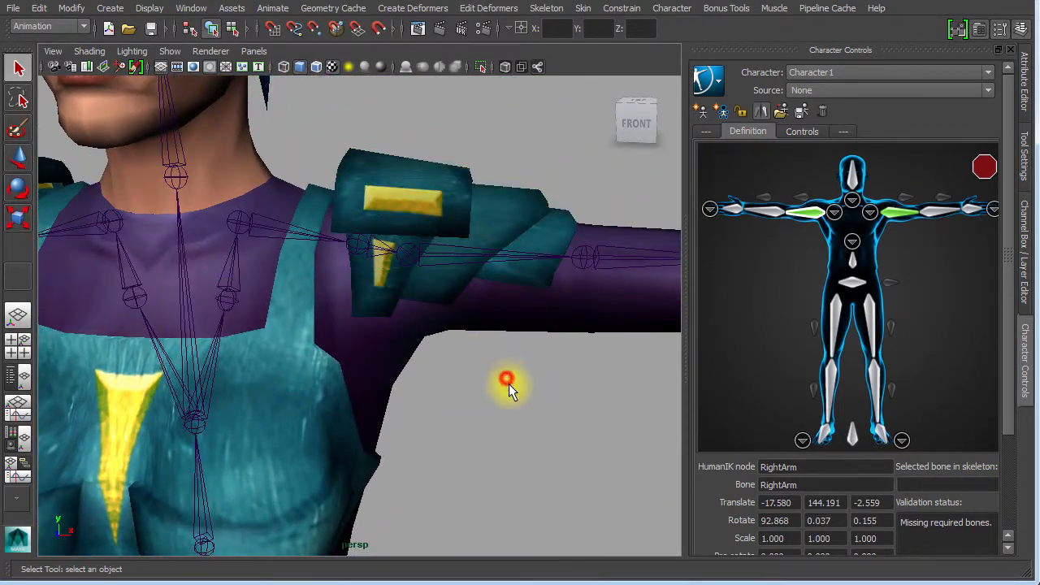
middle_click_drag(509, 379, 324, 406, "alt")
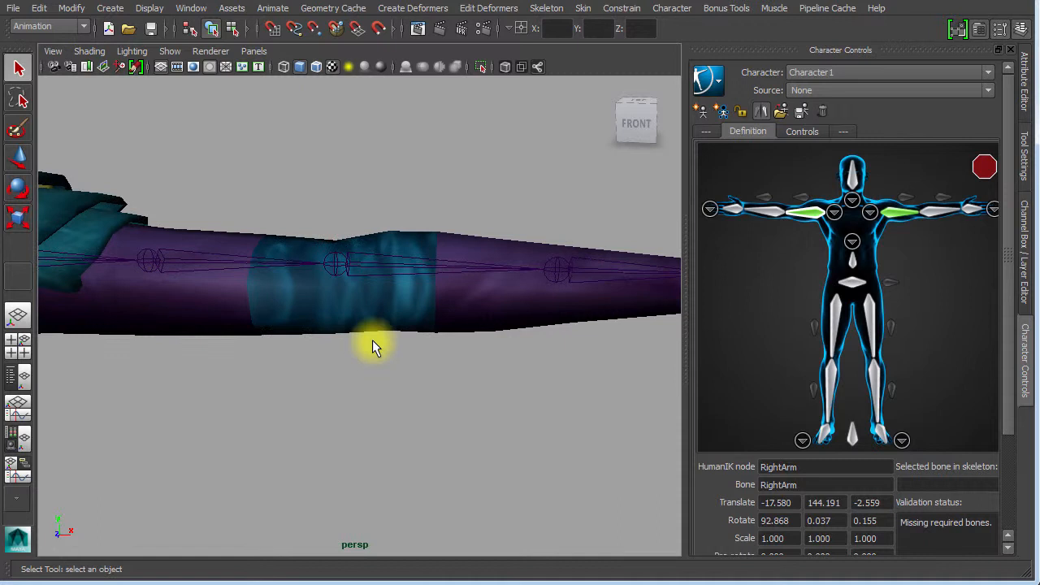
left_click(402, 291)
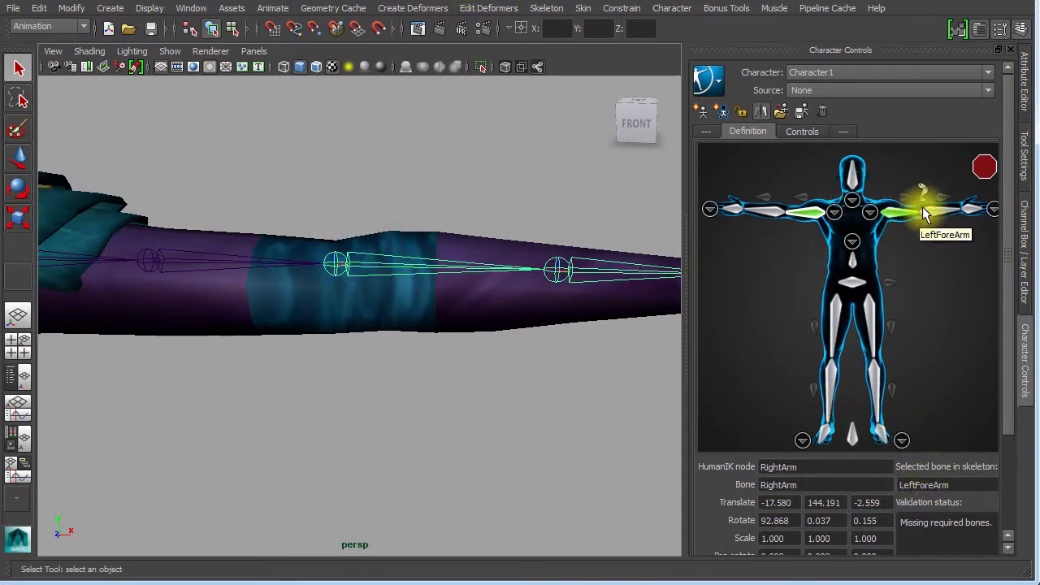
left_click(508, 424)
left_click(934, 212)
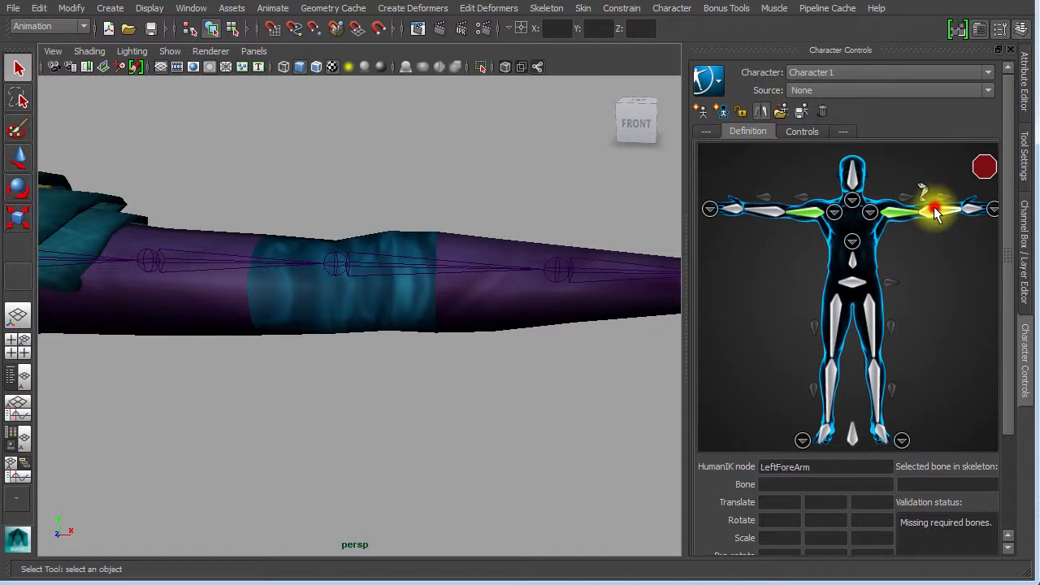
double_click(933, 208)
left_click(496, 282)
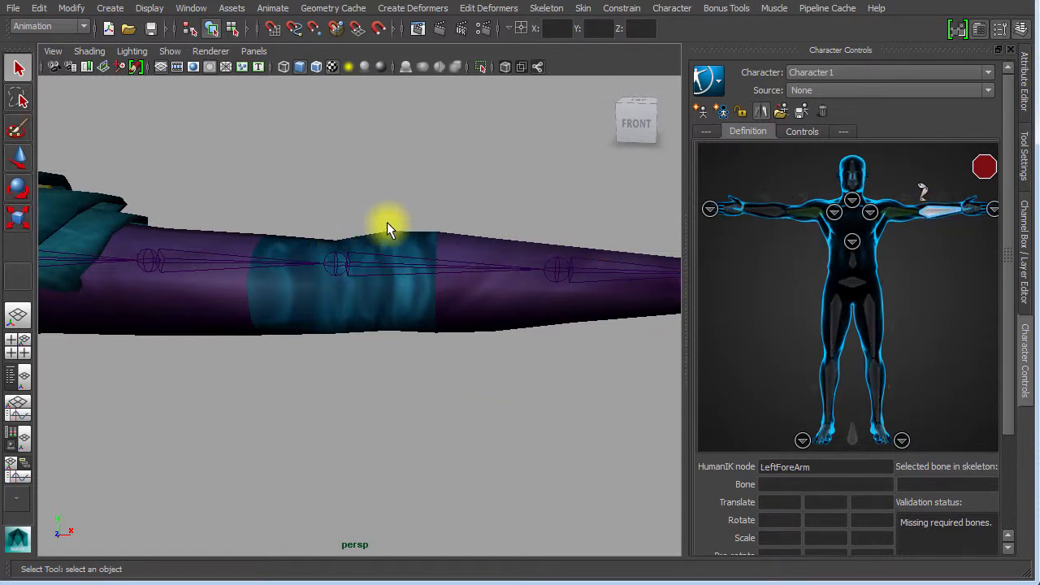
left_click(416, 299)
- Assign the character's left wrist joint to the LeftHand node of the HumanIK definition
middle_click_drag(520, 365, 365, 370, "alt")
left_click_drag(440, 367, 407, 389, "alt")
right_click_drag(370, 391, 560, 346, "alt")
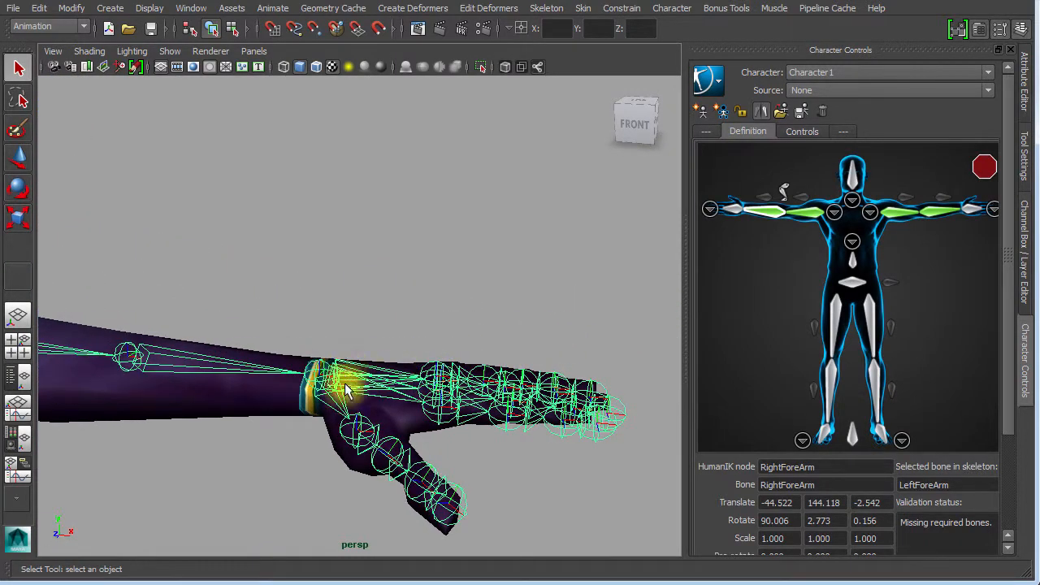
left_click(973, 209)
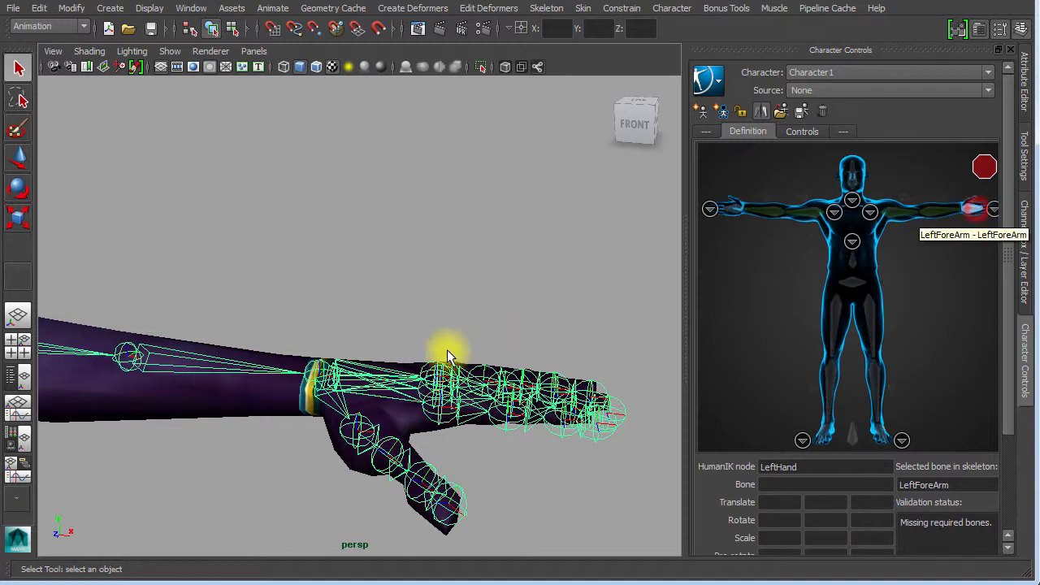
left_click(316, 379)
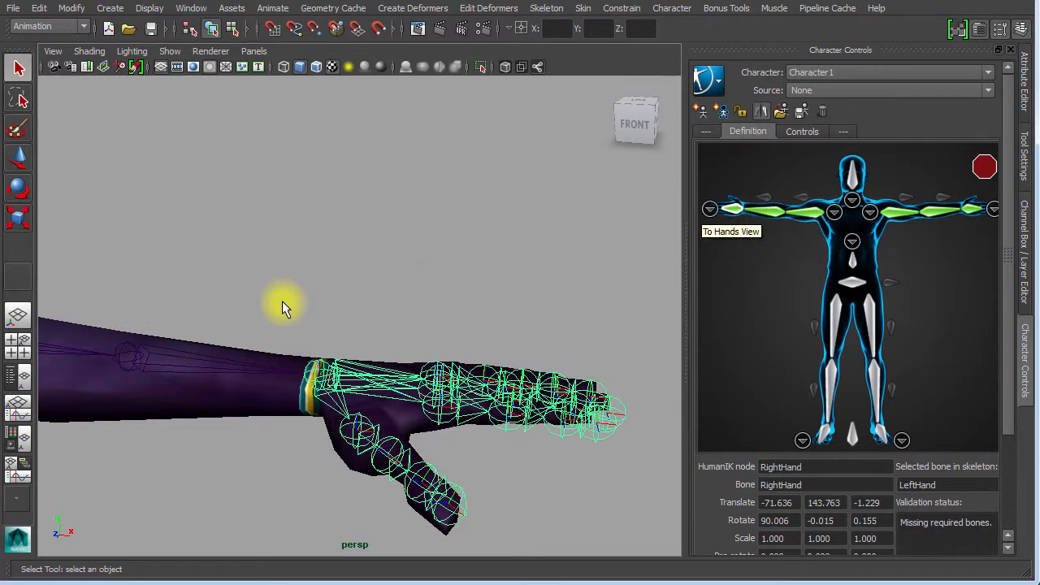
- Check the names of the upper arm joints on the character's right and left sides
right_click_drag(291, 272, 301, 271, "alt")
middle_click_drag(186, 290, 396, 277, "alt")
left_click(368, 265)
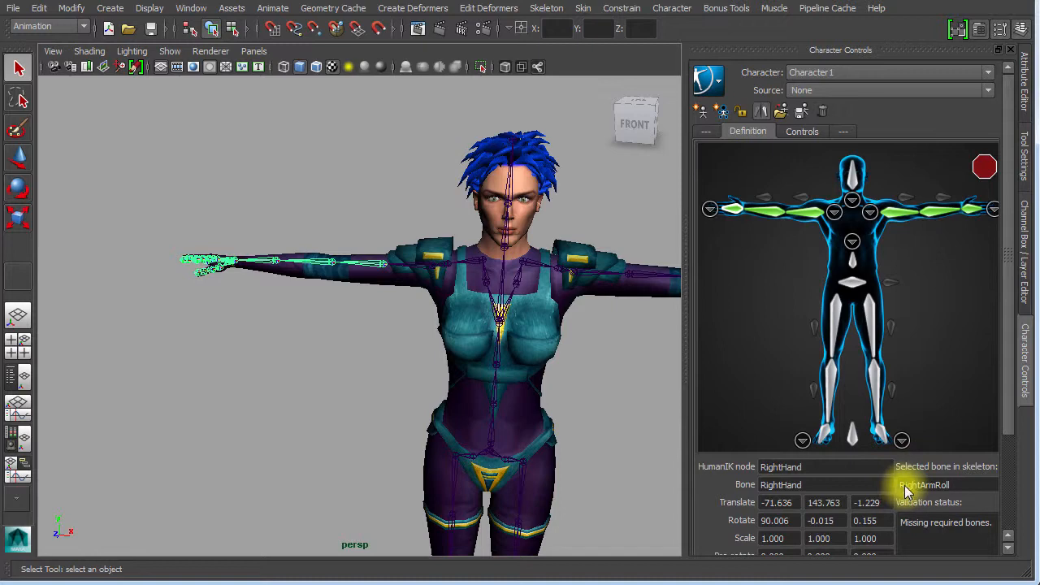
left_click(599, 271)
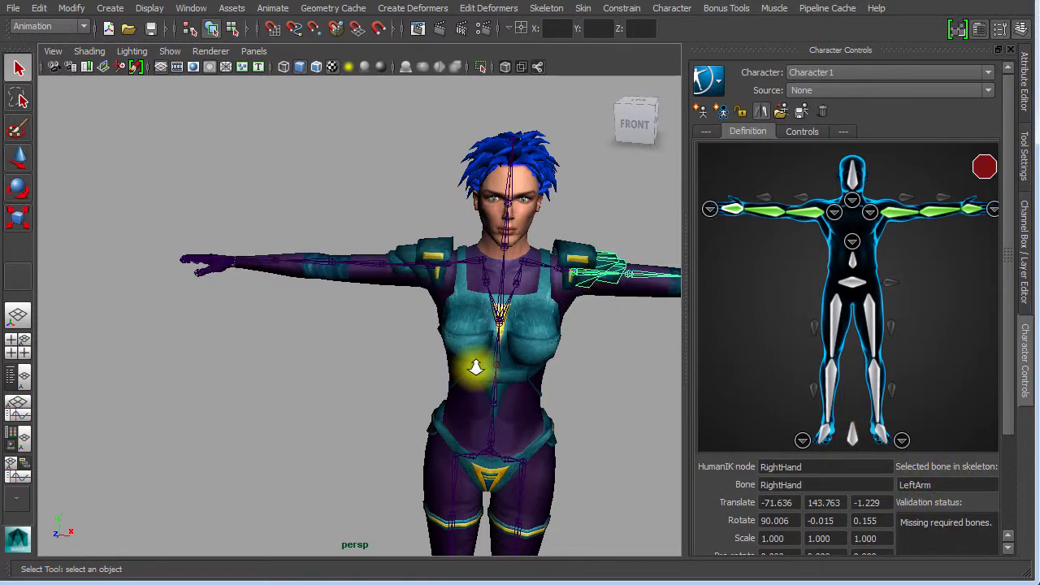
- Assign the character's head joint to the Head node of the HumanIK definition
right_click_drag(476, 368, 630, 356, "alt")
middle_click_drag(520, 341, 401, 460, "alt")
left_click_drag(455, 429, 425, 399, "alt")
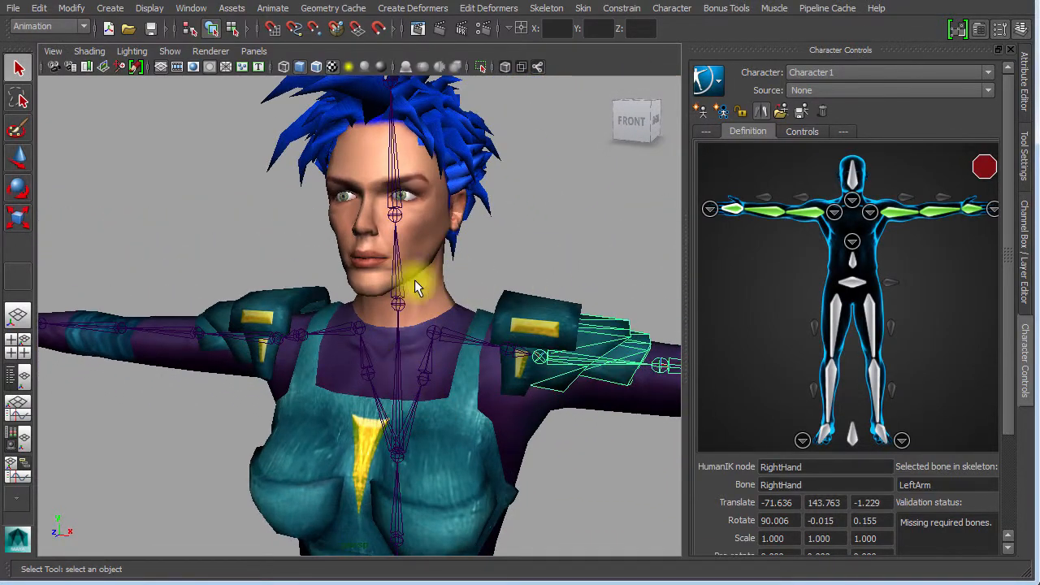
left_click(386, 289)
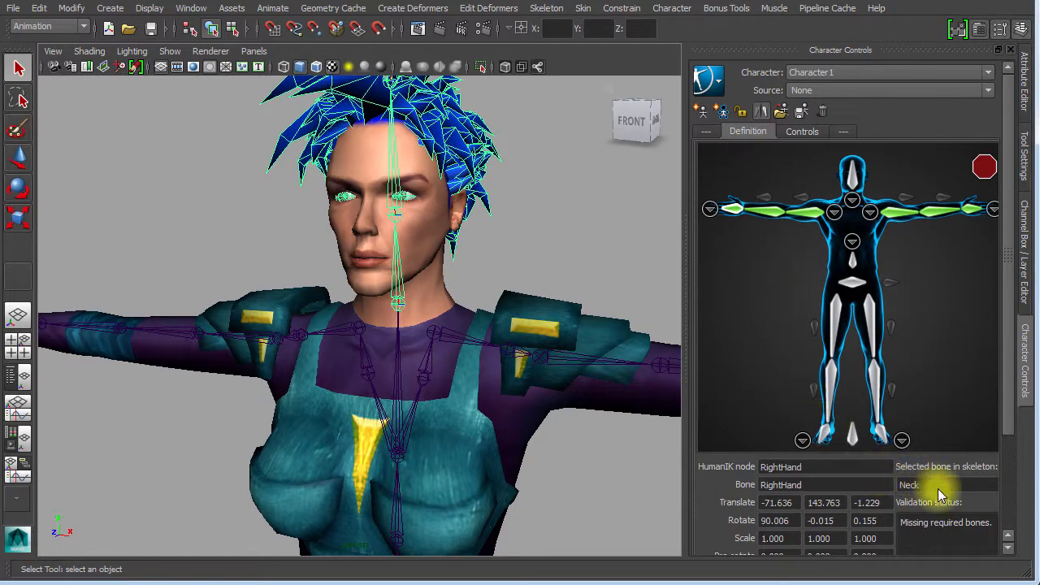
left_click(406, 186)
left_click_drag(403, 249, 185, 242, "alt")
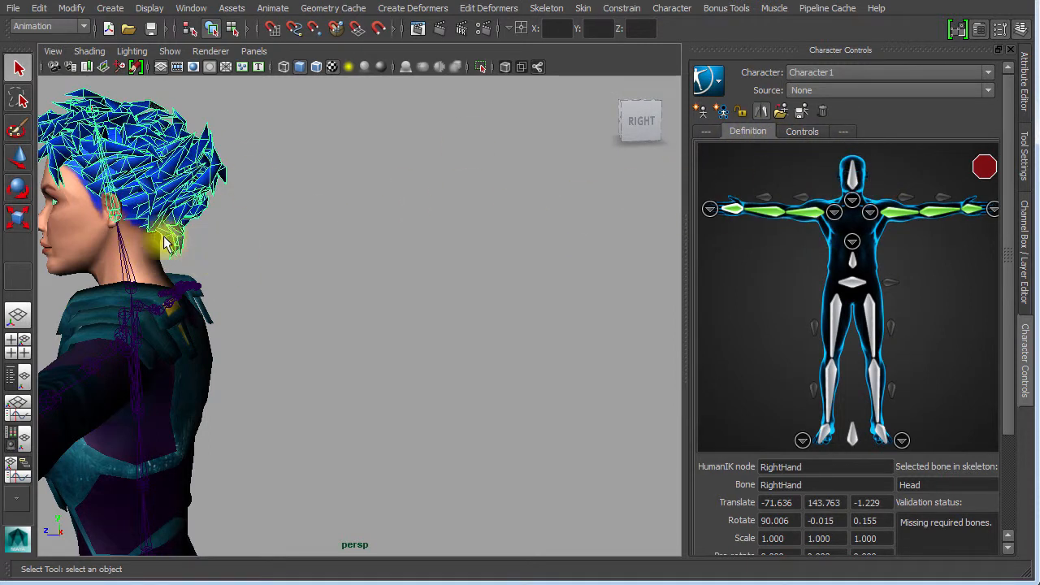
right_click(851, 175)
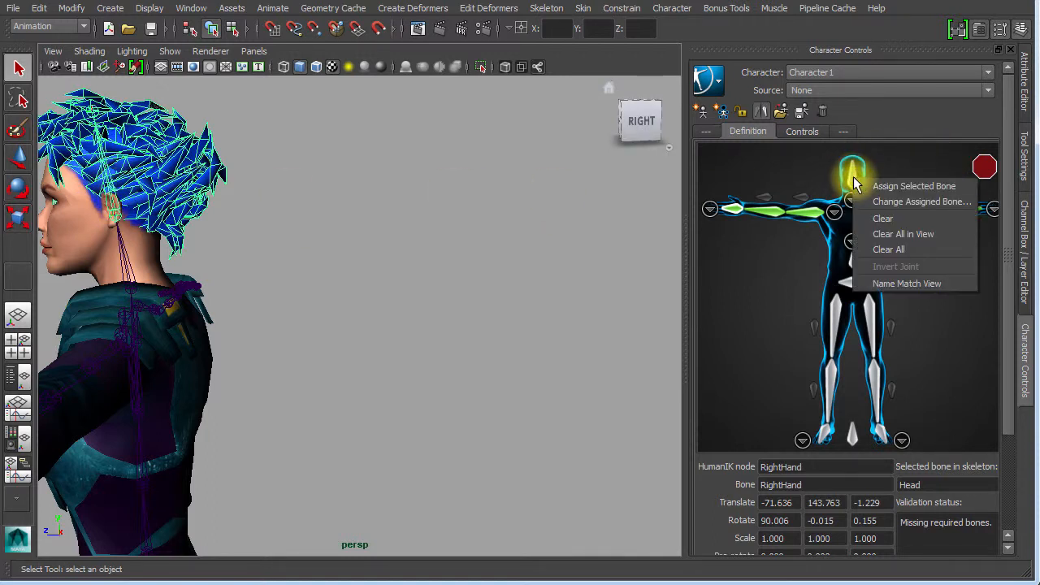
left_click(877, 185)
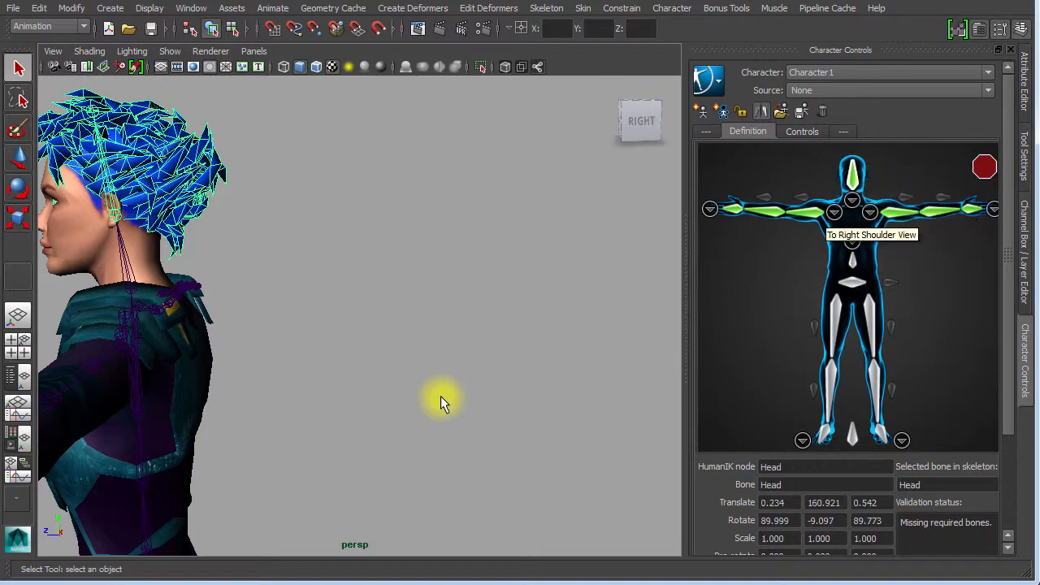
- Check the names of the pelvis and lower spine joints in the character's skeleton
right_click_drag(440, 396, 230, 341, "alt")
left_click_drag(230, 341, 340, 338, "alt")
right_click_drag(340, 337, 506, 343, "alt")
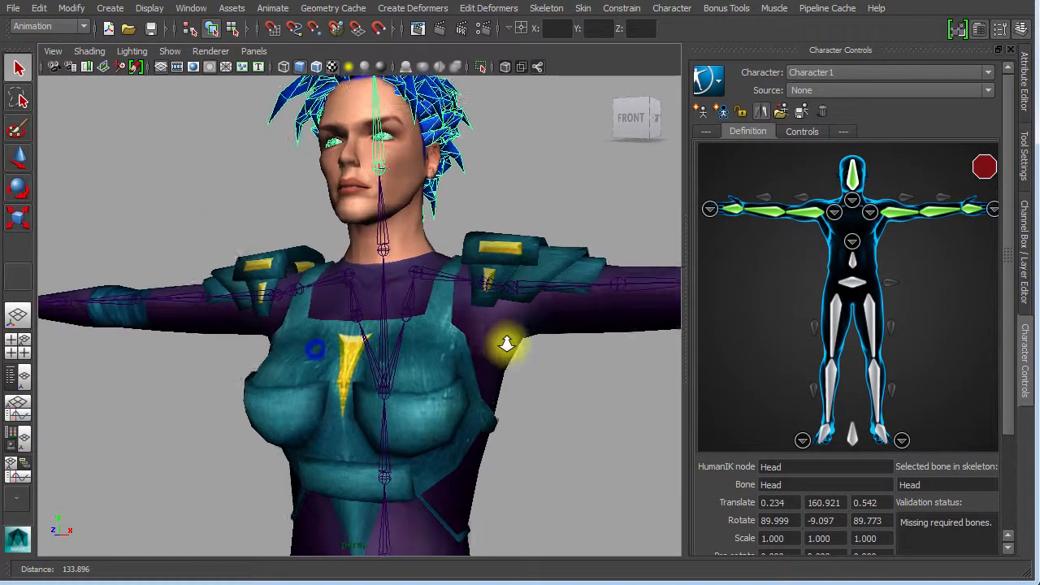
middle_click_drag(506, 344, 511, 239, "alt")
right_click_drag(511, 239, 469, 341, "alt")
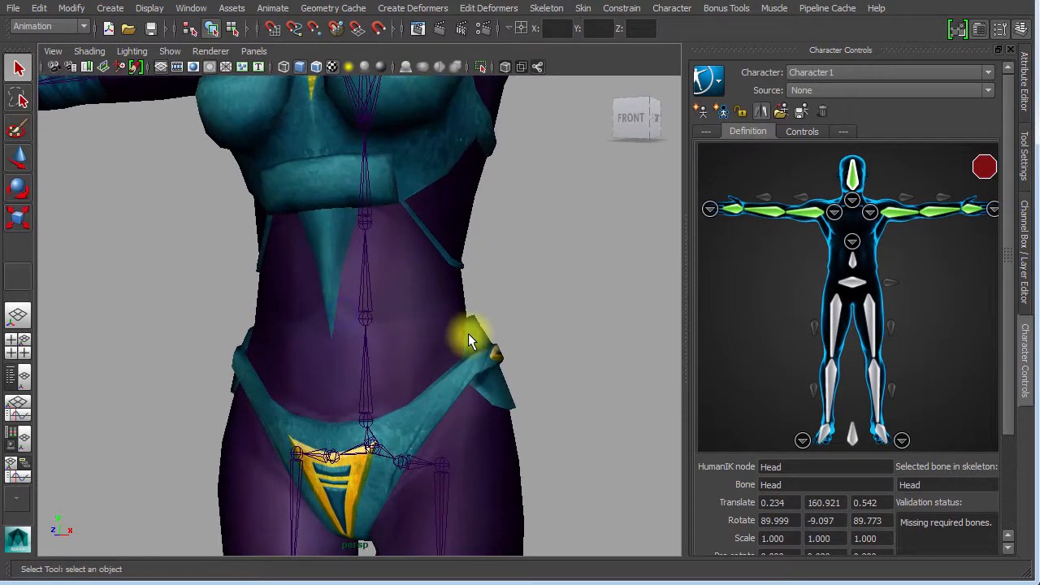
middle_click_drag(470, 341, 434, 195, "alt")
left_click(326, 309)
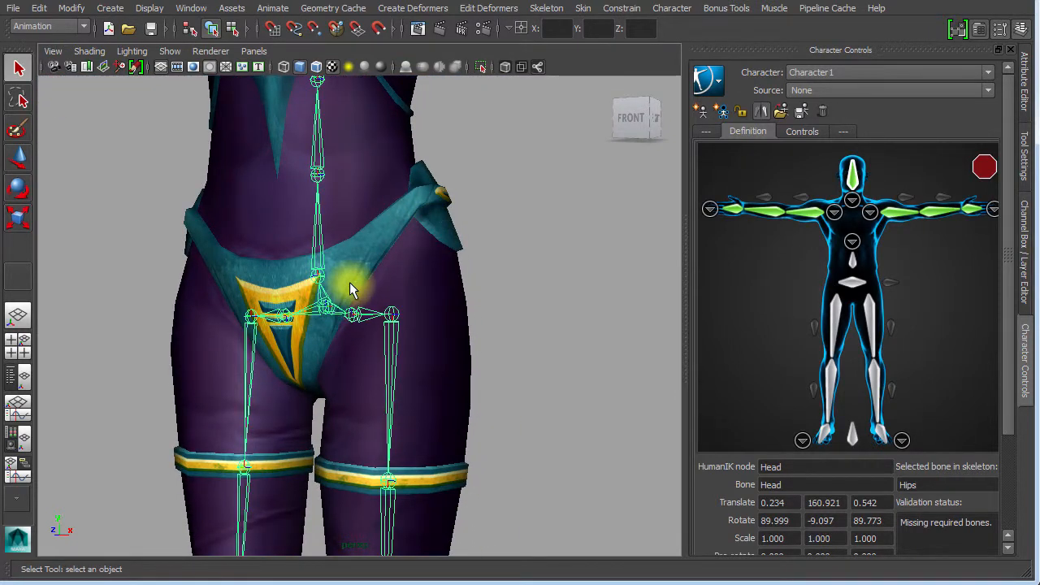
left_click(571, 262)
left_click(313, 250)
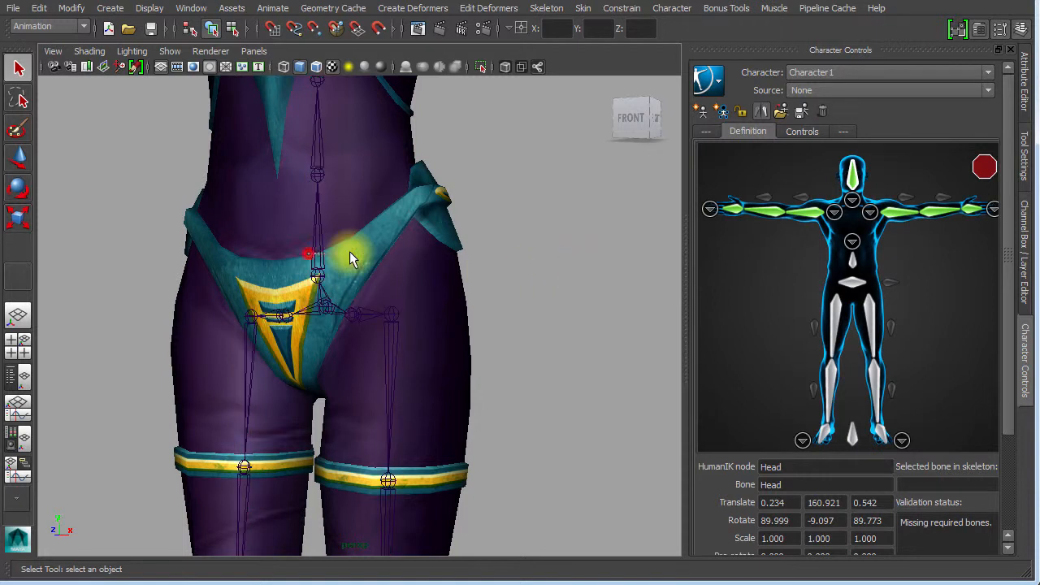
left_click(322, 286)
left_click(324, 149)
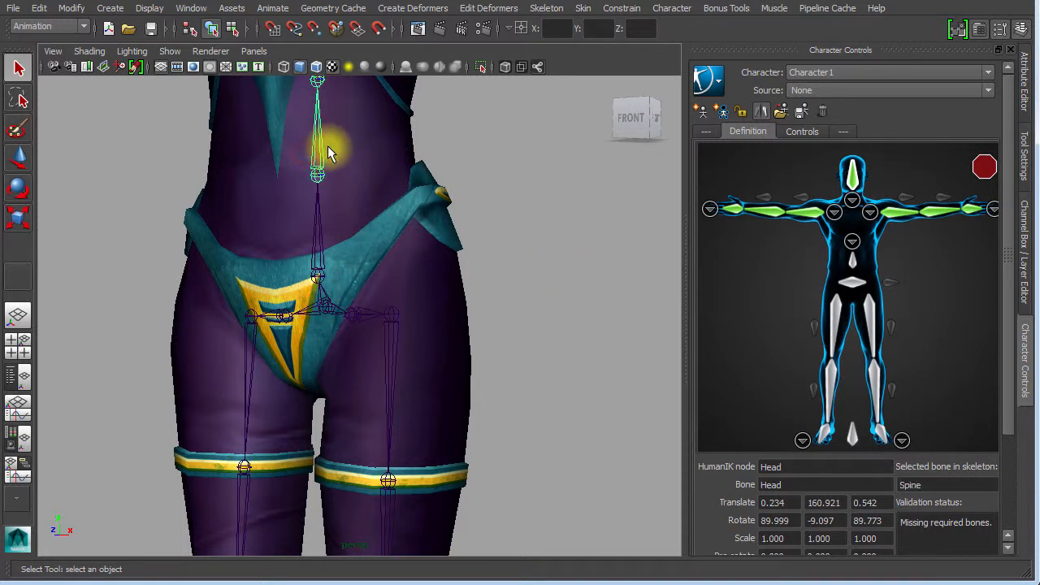
- Assign the character's root pelvis joint to the Hips node of the HumanIK definition
left_click(338, 309)
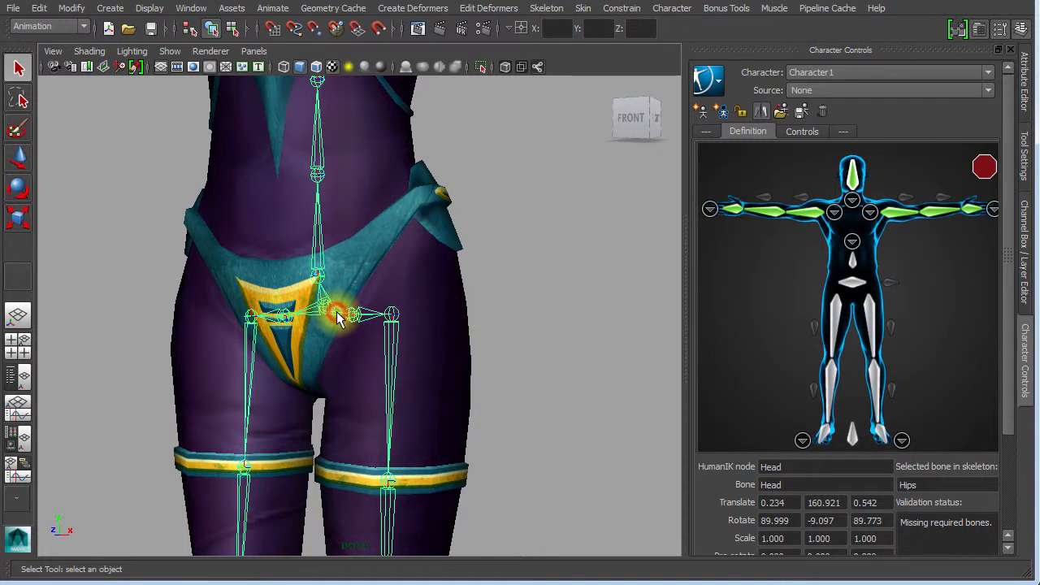
right_click(851, 290)
left_click(879, 296)
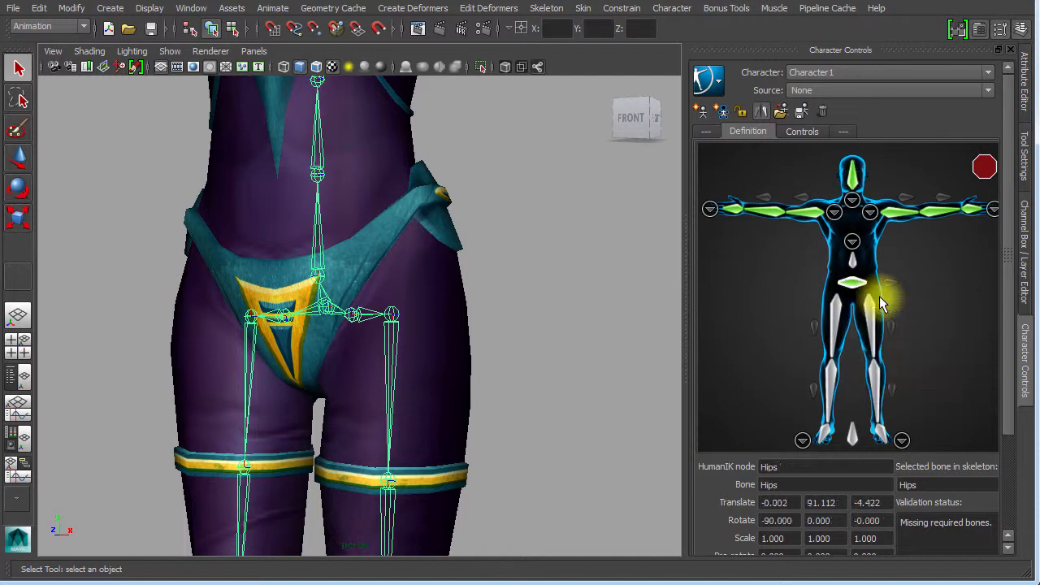
- Assign the character's waist joint above the pelvis to the Spine node and clear the node selection
left_click(853, 259)
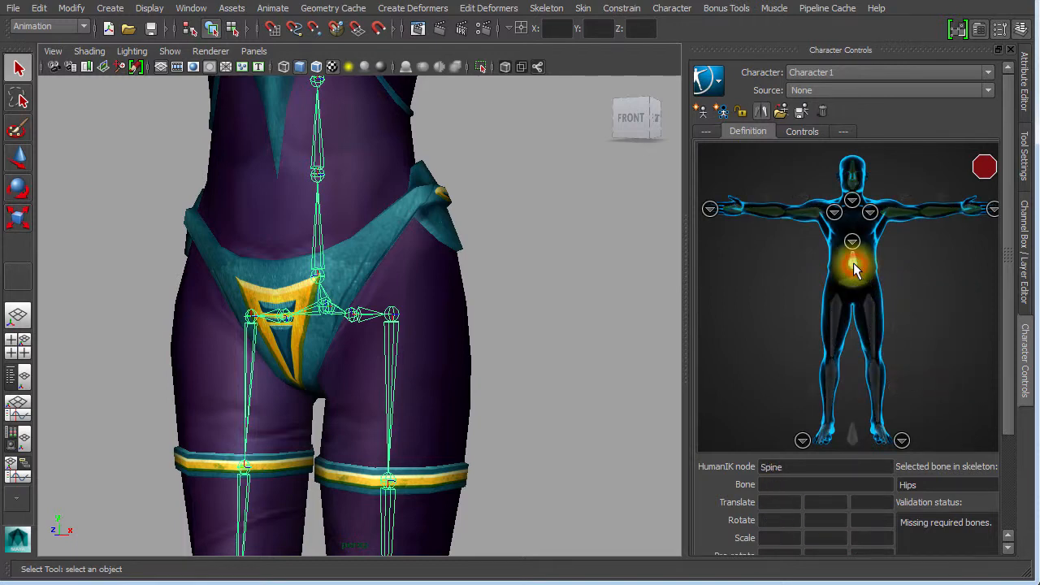
left_click_drag(294, 144, 377, 156)
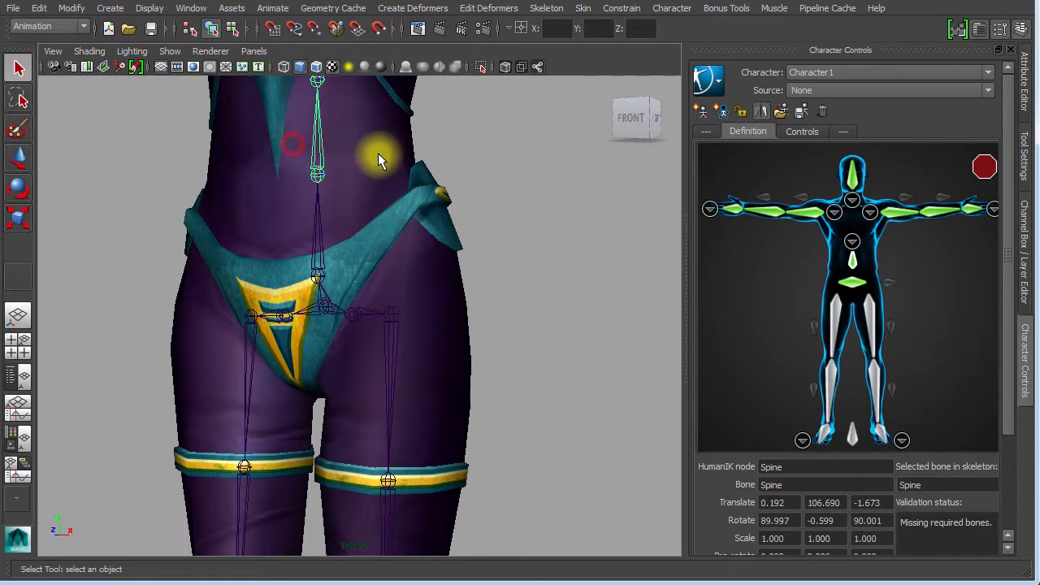
left_click(728, 278)
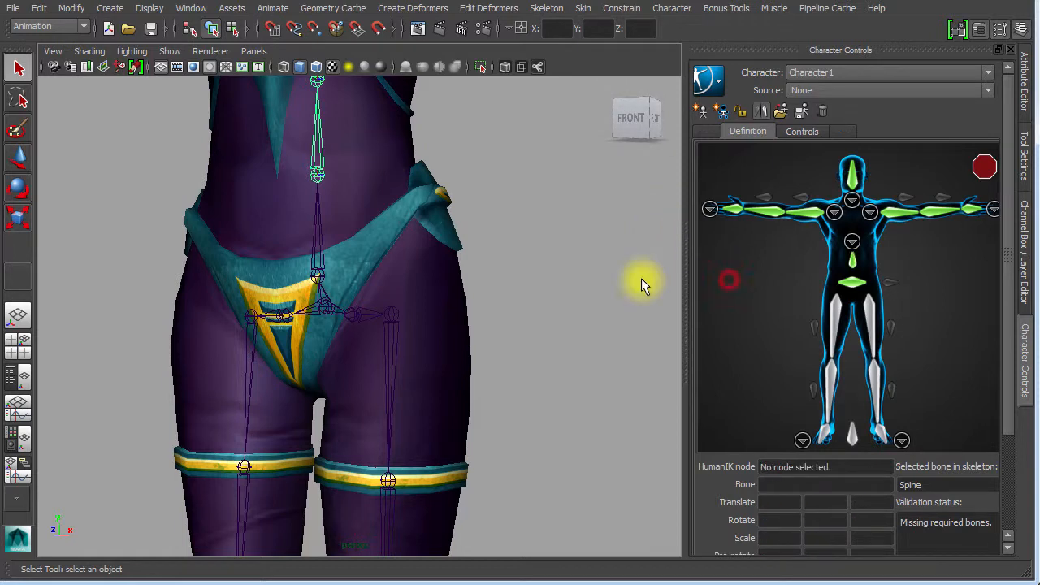
- Assign the character's left thigh joint at the hip to the LeftUpLeg node of the HumanIK definition
right_click_drag(499, 328, 410, 339, "alt")
middle_click_drag(428, 216, 436, 192, "alt")
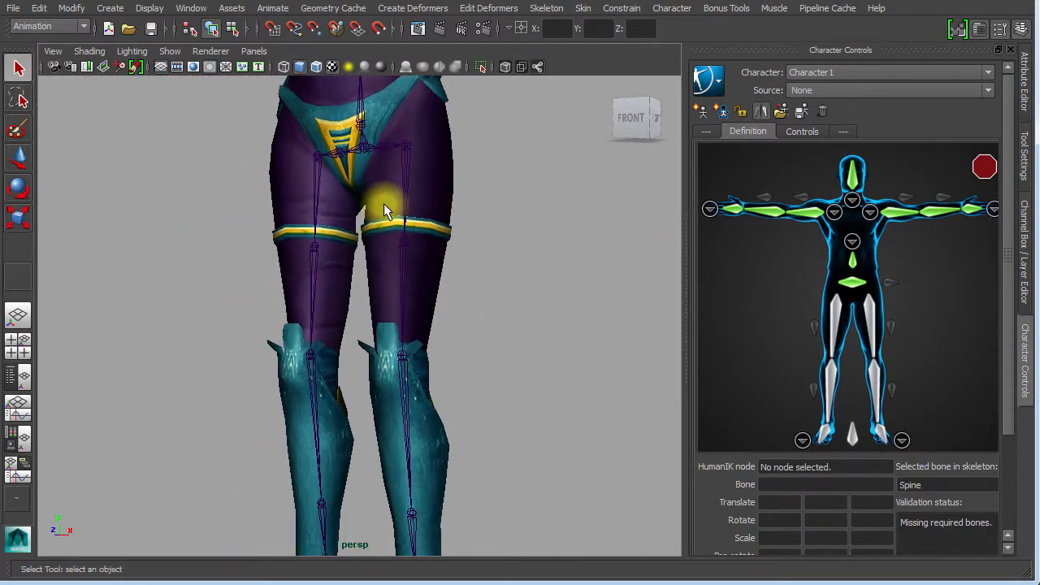
left_click(418, 191)
left_click(424, 414)
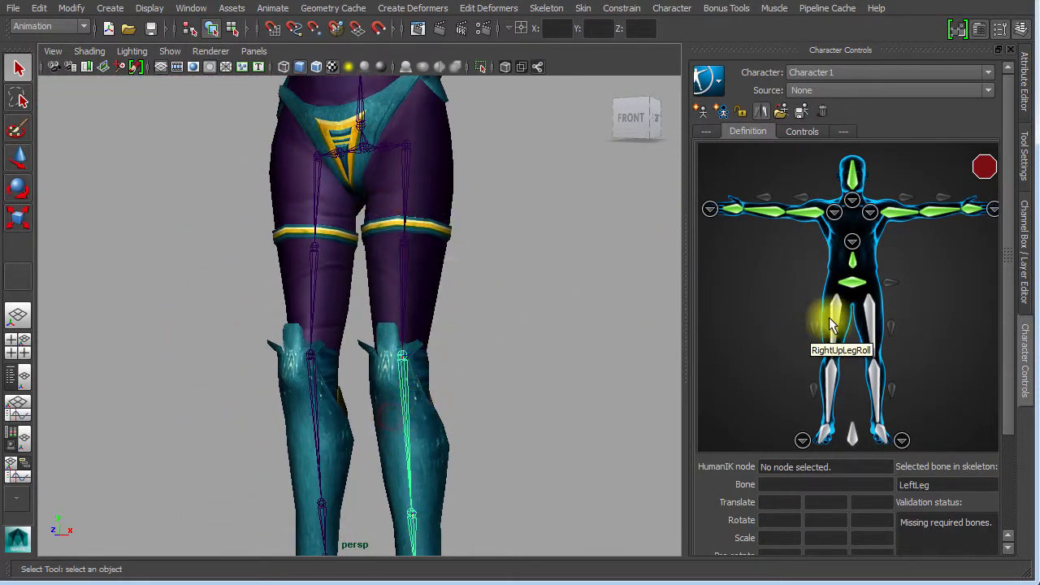
left_click(867, 314)
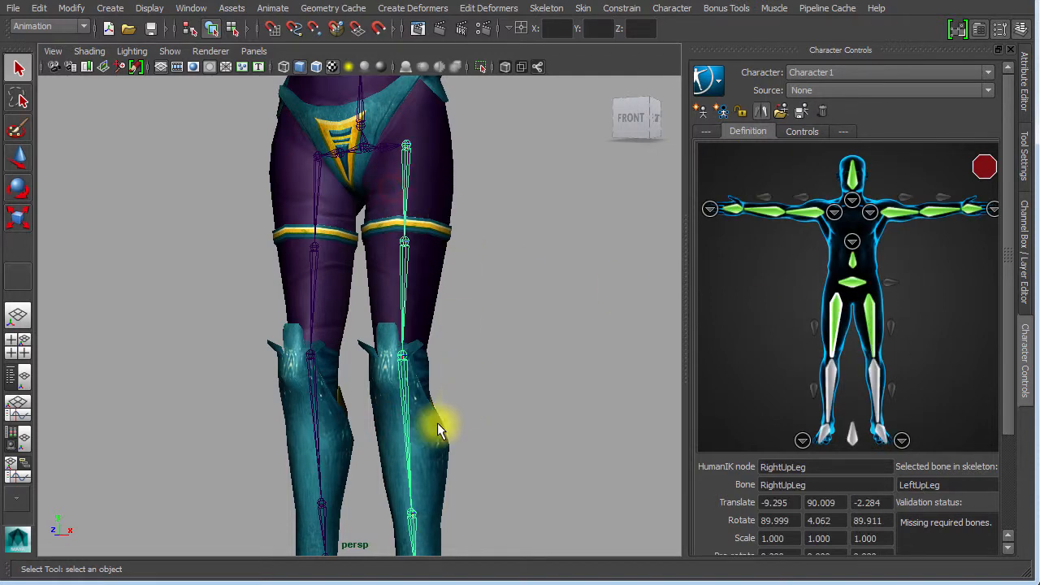
- Assign the character's left knee joint to the LeftLeg node and the left ankle joint to the LeftFoot node
middle_click_drag(441, 425, 441, 155, "alt")
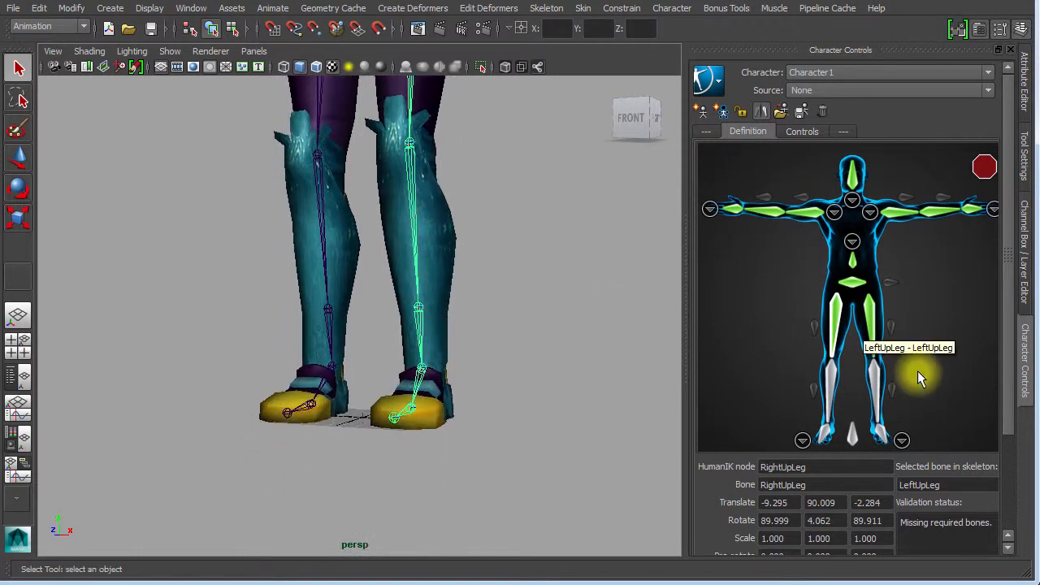
left_click(876, 391)
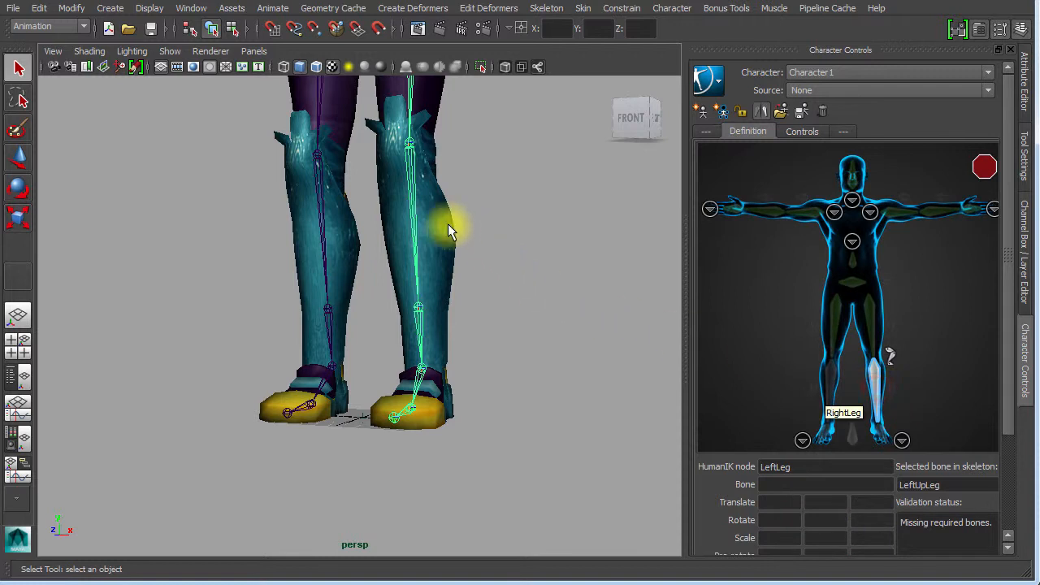
left_click(397, 214)
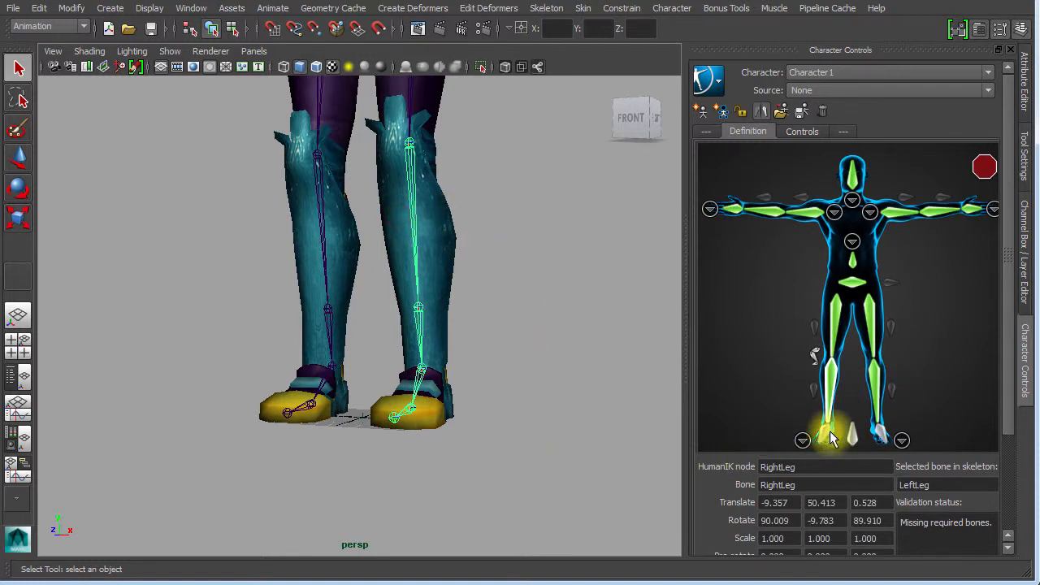
left_click(879, 432)
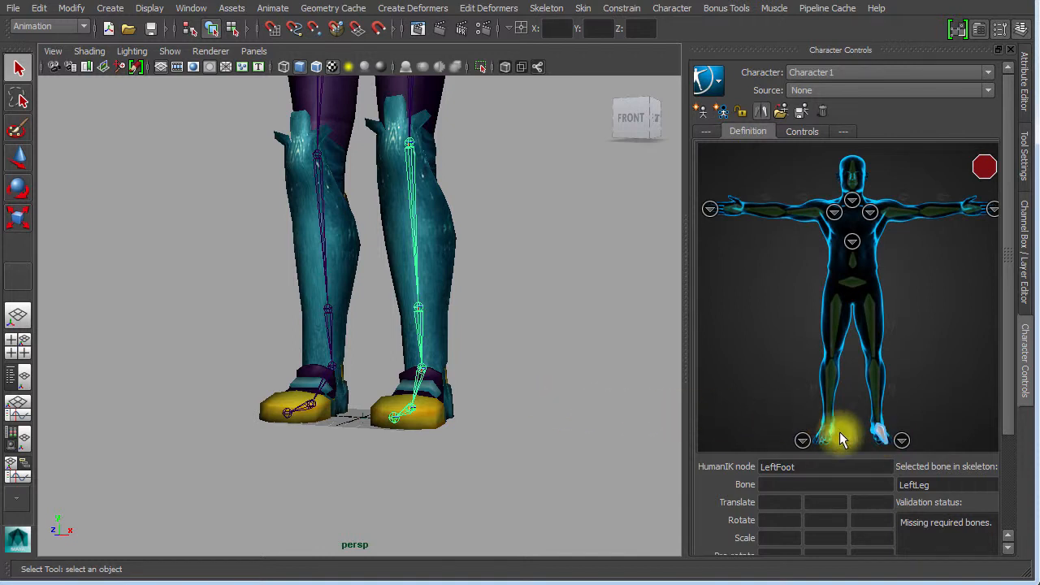
left_click(416, 388)
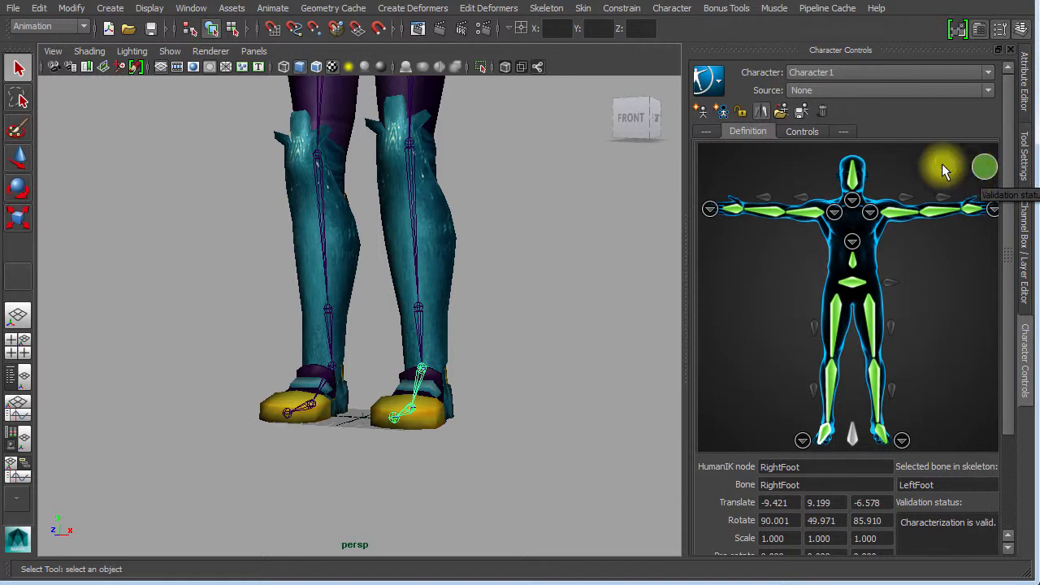
- Rename the HumanIK character definition to mia_perso
left_click(739, 113)
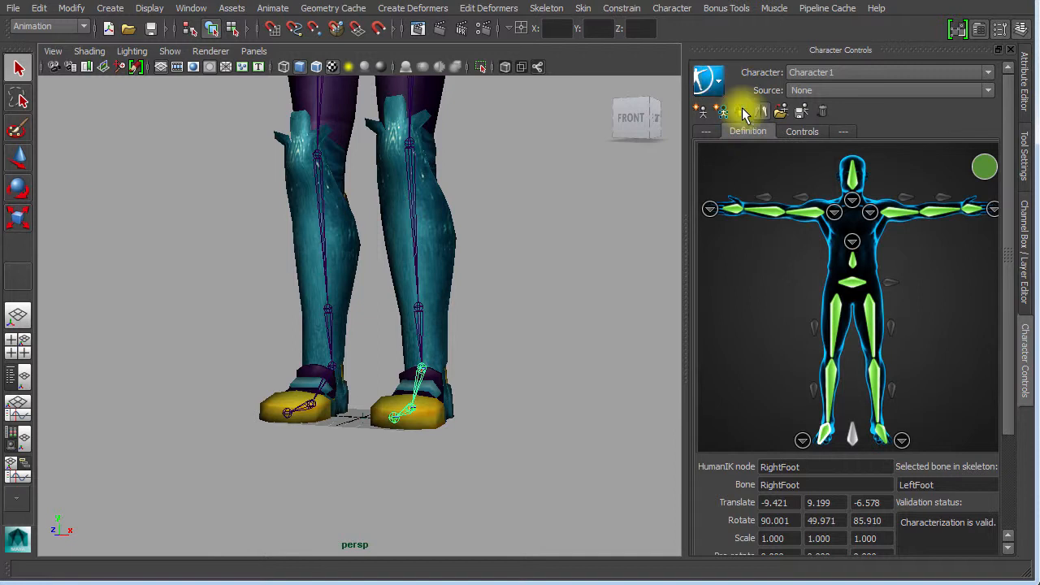
left_click(710, 81)
mouse_move(737, 120)
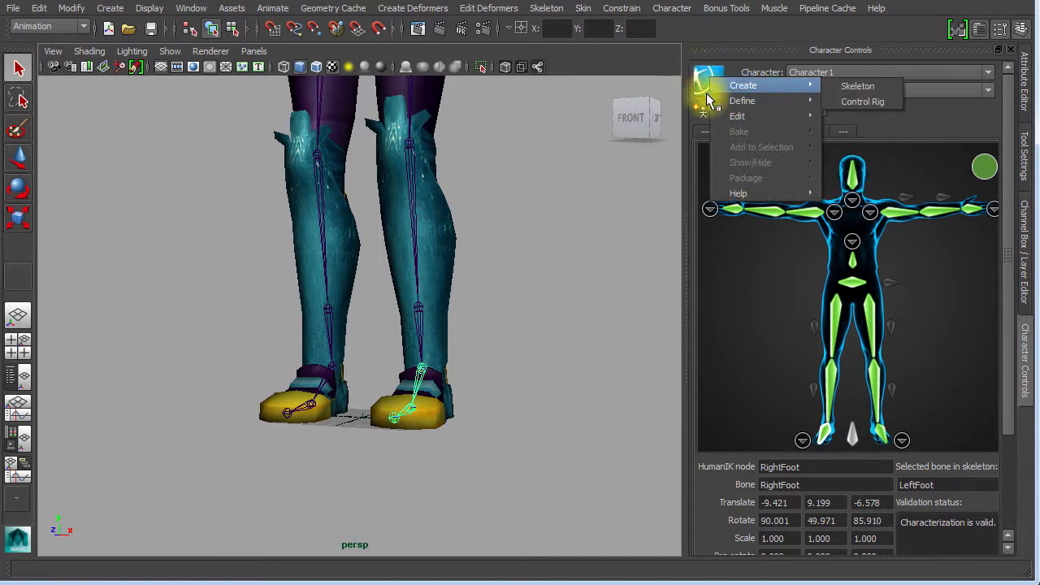
mouse_move(854, 131)
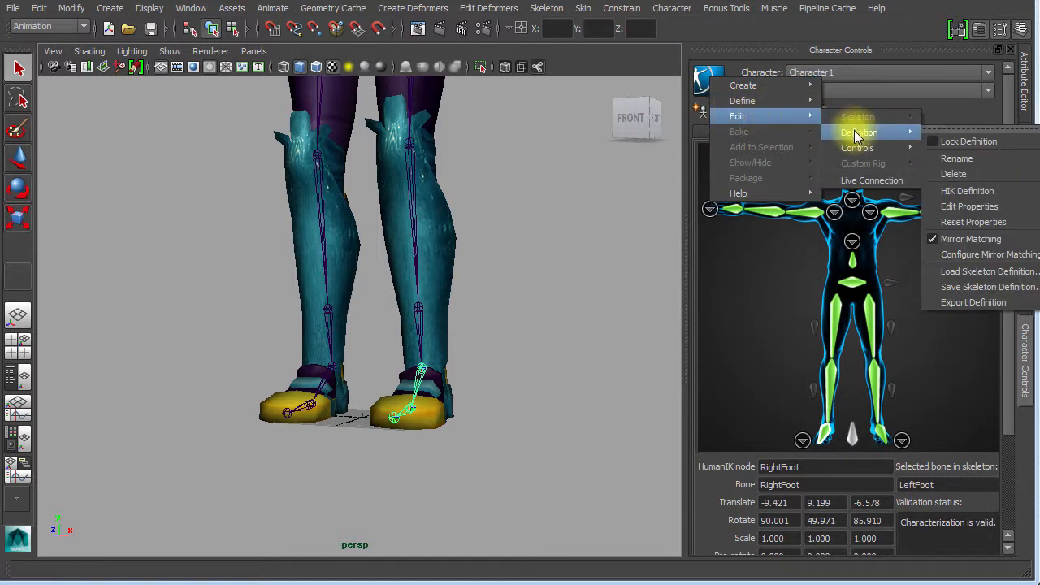
left_click(946, 160)
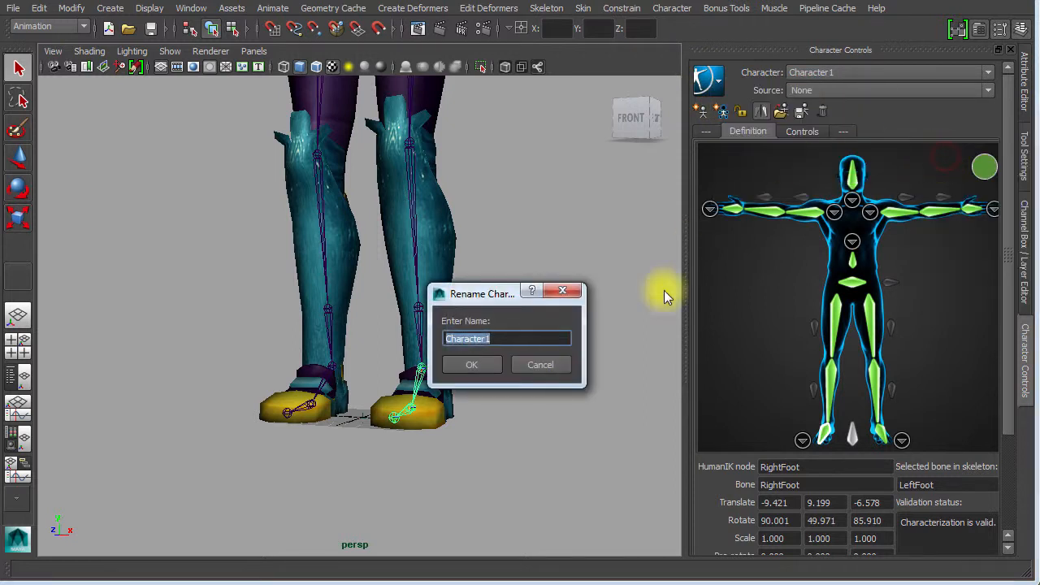
type("mi")
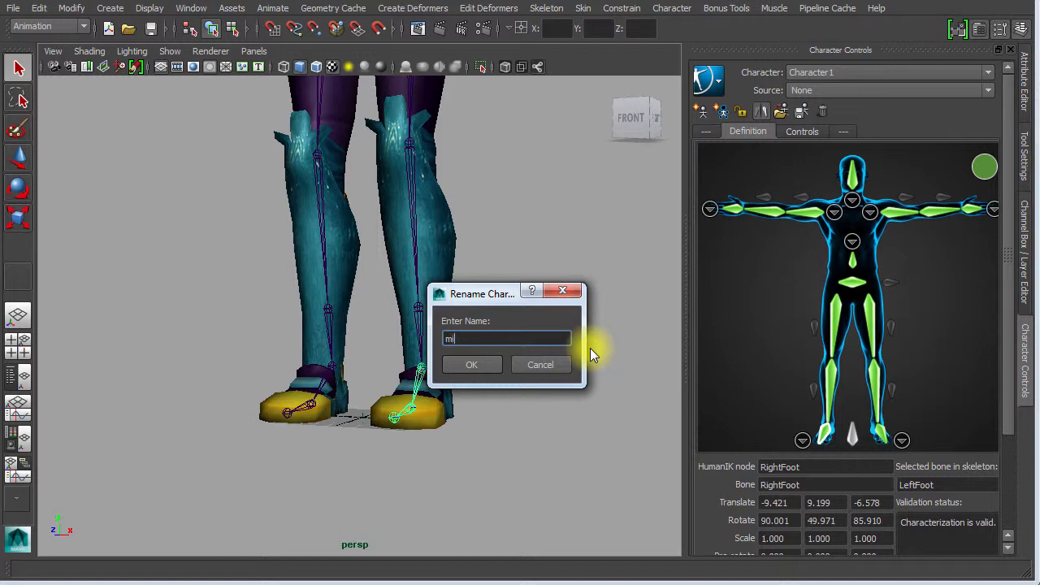
type("a_perso")
left_click(477, 367)
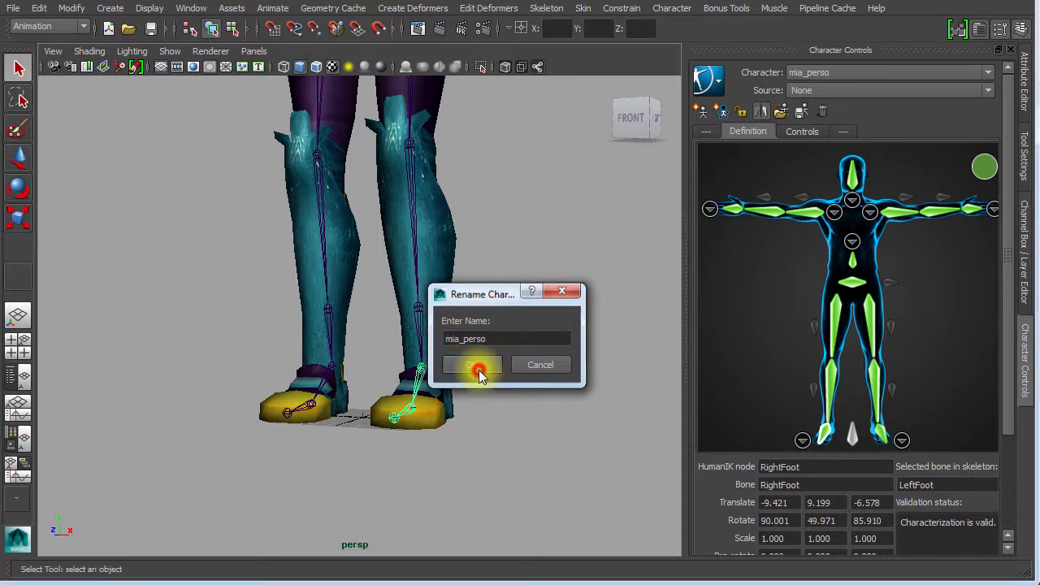
- Lock the mia_perso character definition and create a Control Rig for it
left_click(739, 113)
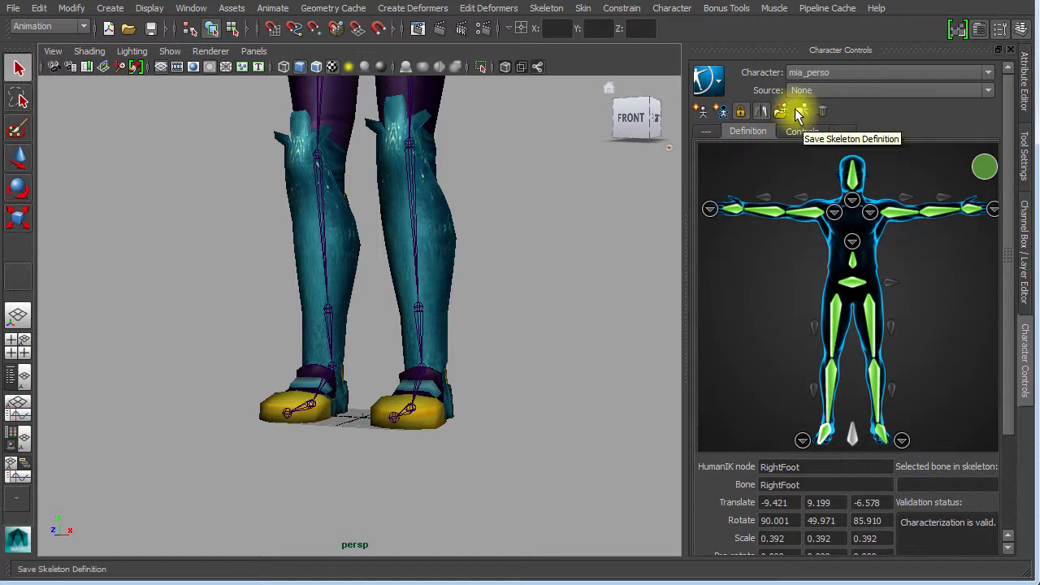
left_click(716, 79)
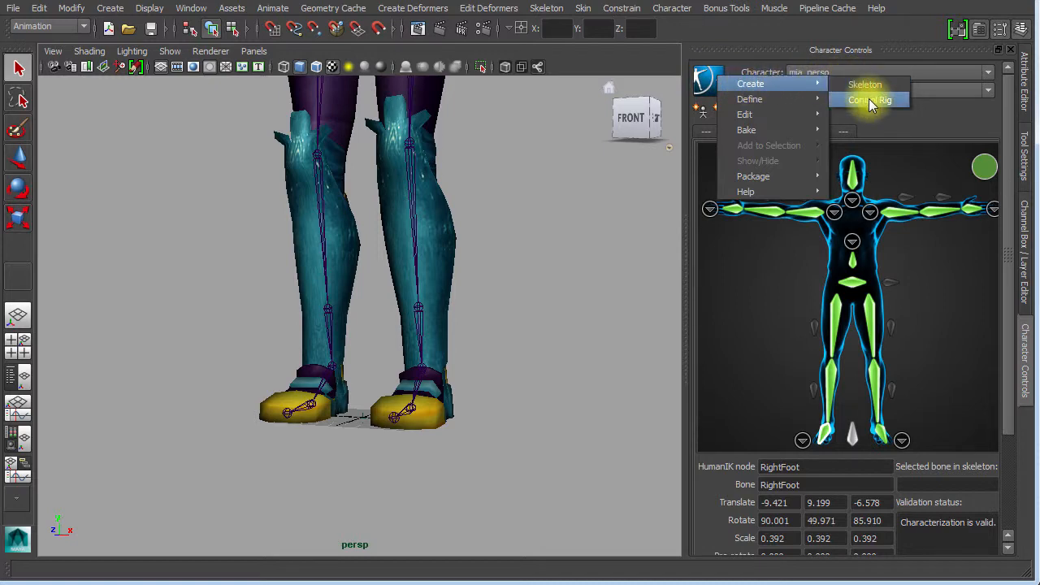
left_click(868, 98)
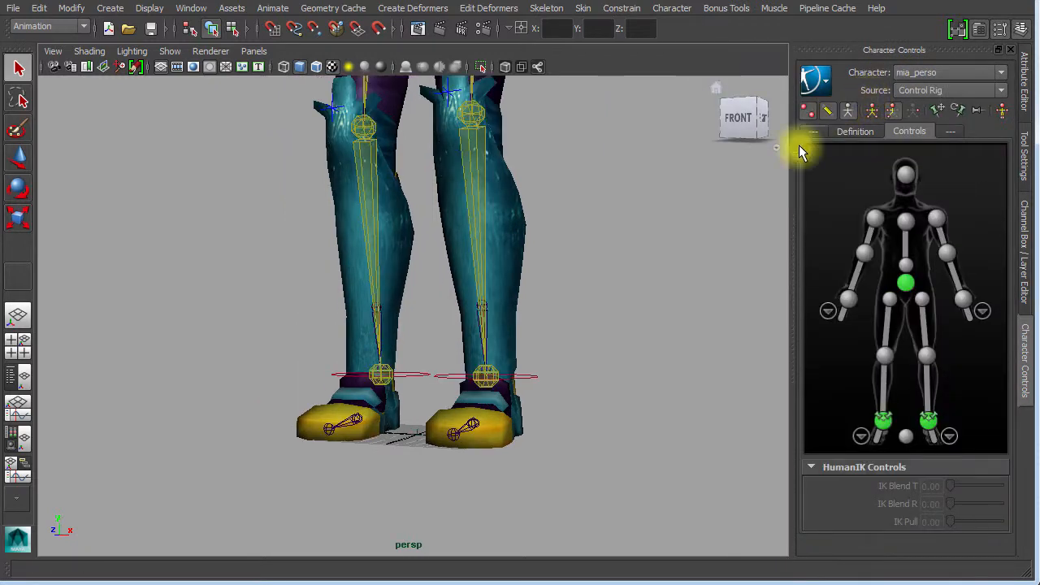
- Test the control rig by moving the left wrist effector in and down toward the character's hip
right_click_drag(600, 310, 820, 272, "alt")
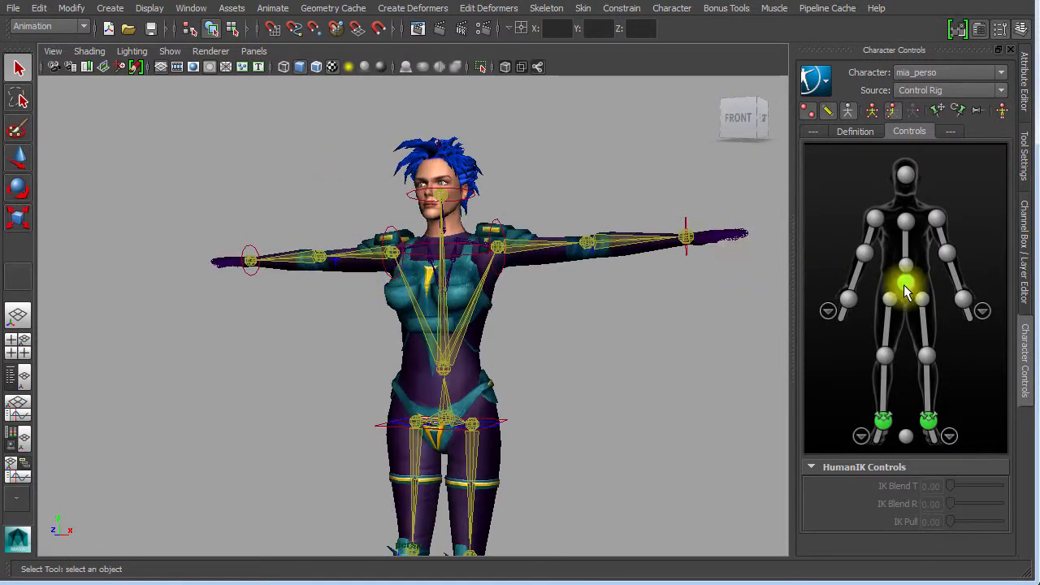
left_click(963, 300)
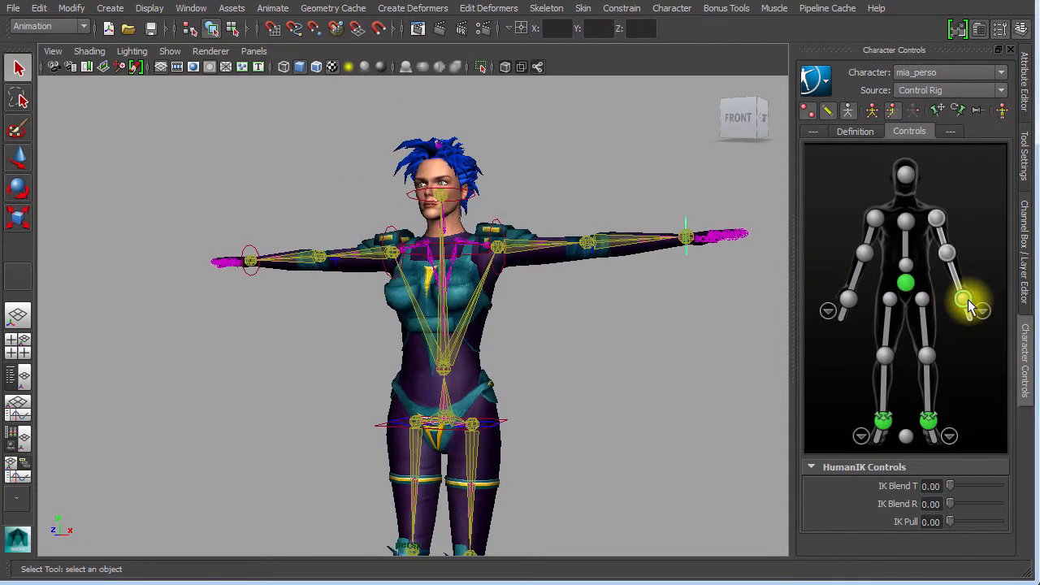
key("w")
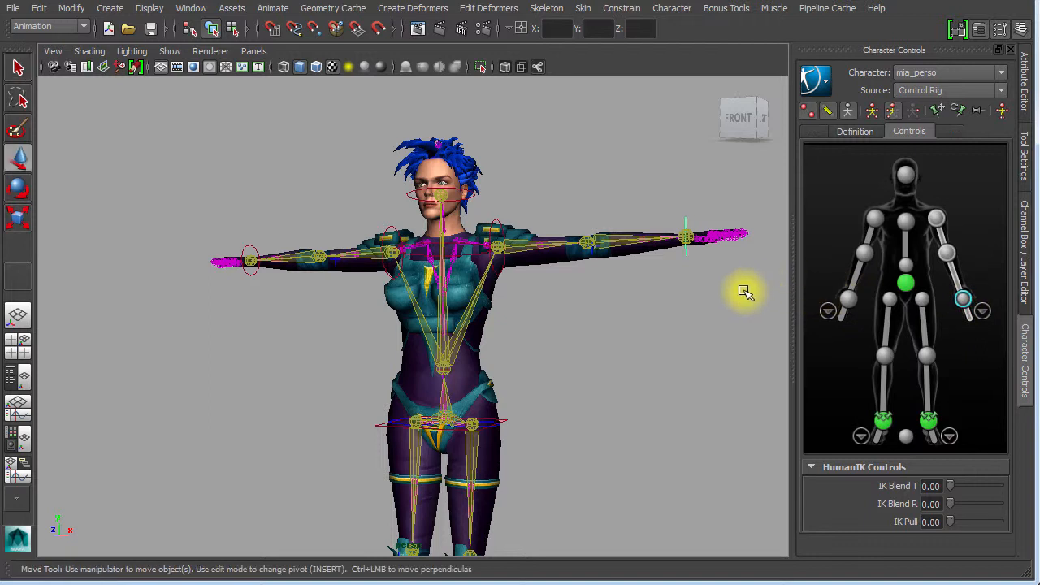
left_click_drag(690, 233, 539, 315)
left_click_drag(546, 255, 570, 281, "alt")
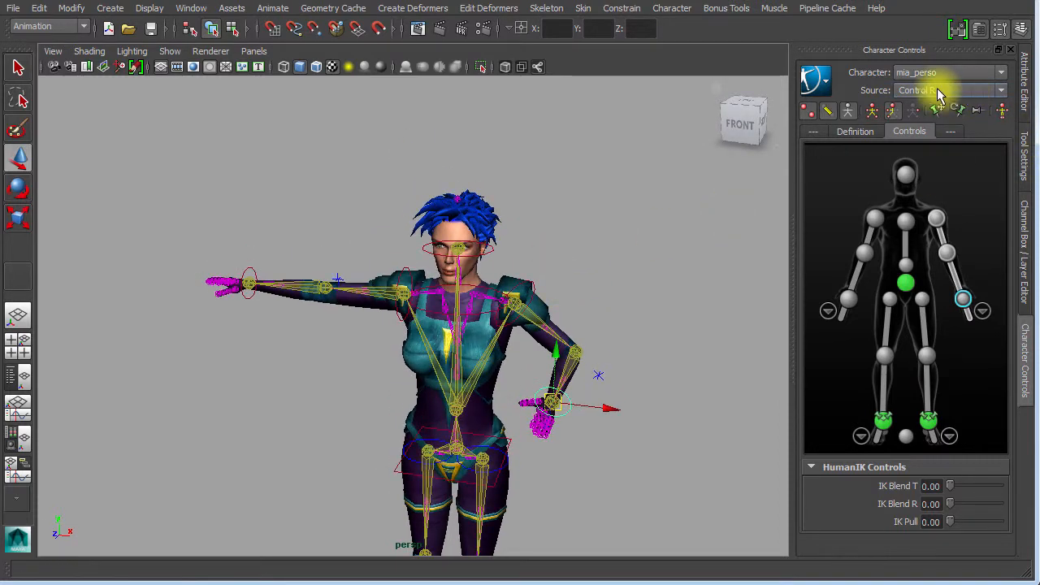
- Switch the rig to Full Body mode and move the left wrist effector outward and up to near shoulder height
left_click(873, 111)
right_click_drag(606, 408, 440, 350, "alt")
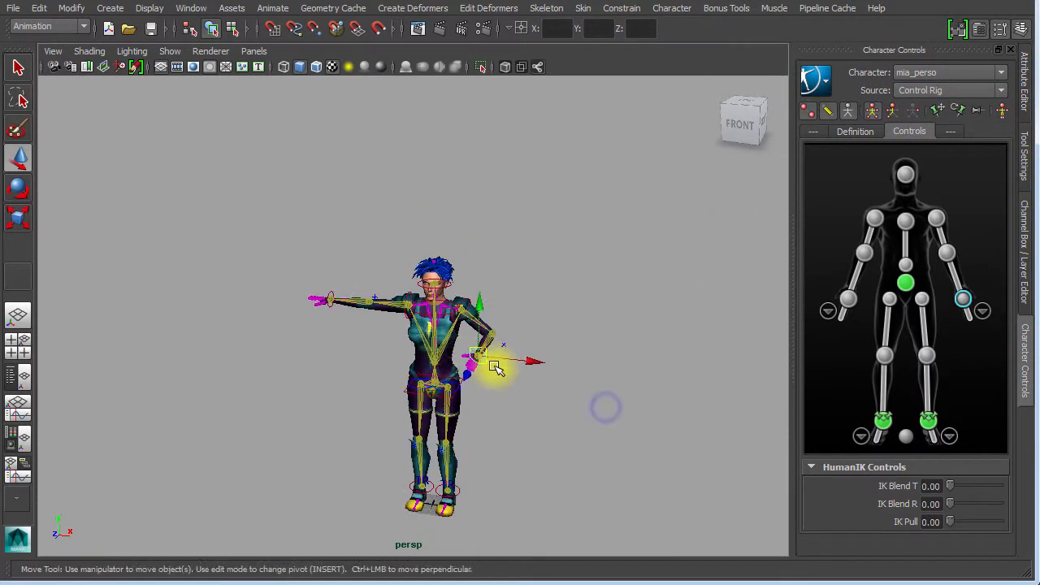
left_click_drag(484, 358, 515, 332)
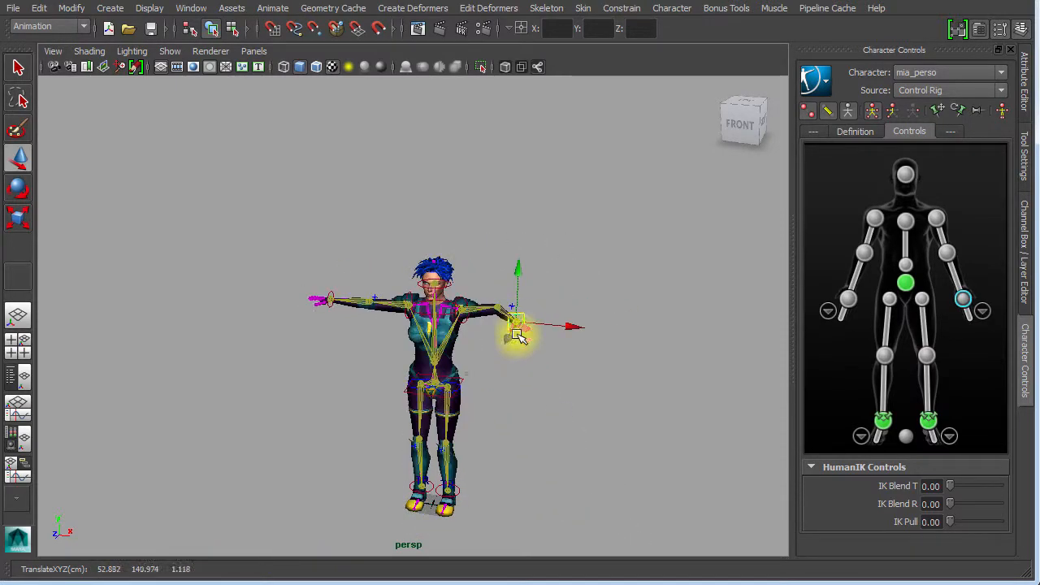
- Open the detailed controls of the left hand and examine the posed left arm and elbow from the side
right_click_drag(515, 332, 815, 336, "alt")
middle_click_drag(734, 290, 575, 220, "alt")
left_click(983, 311)
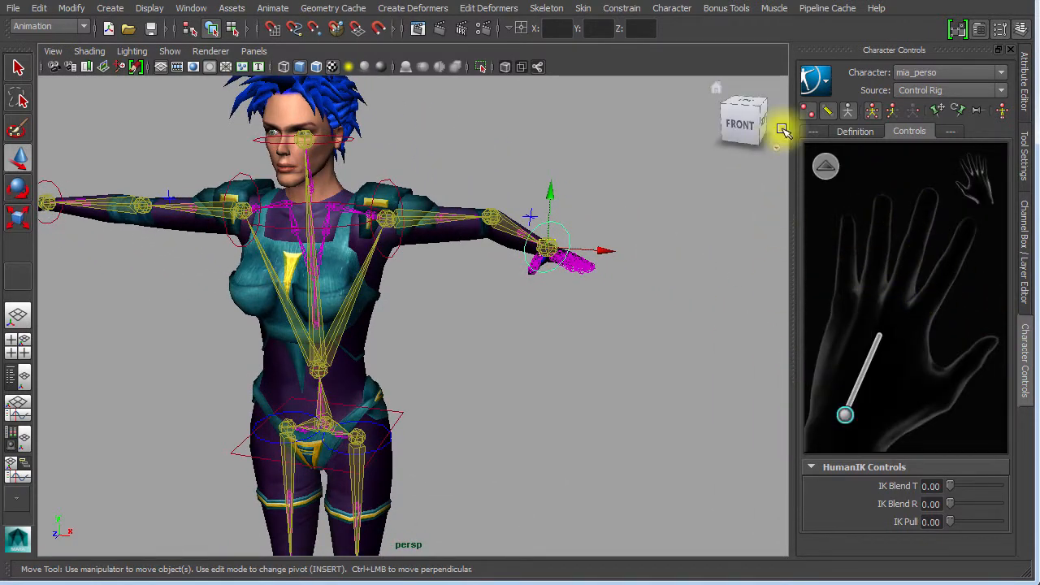
left_click_drag(545, 320, 474, 340, "alt")
right_click_drag(494, 330, 723, 325, "alt")
right_click_drag(450, 450, 375, 435, "alt")
right_click_drag(363, 368, 587, 393, "alt")
middle_click_drag(567, 357, 663, 431, "alt")
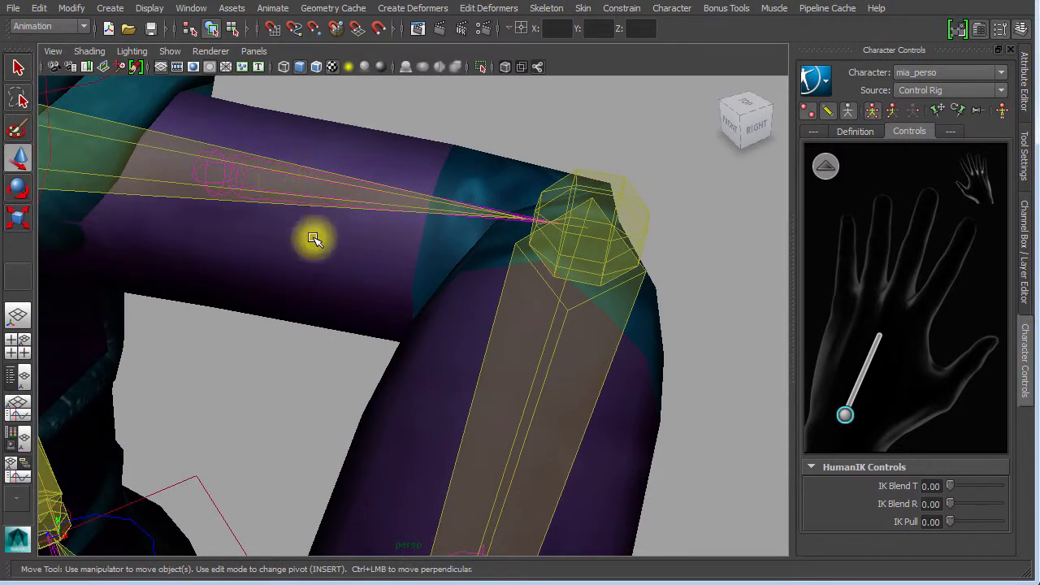
right_click_drag(476, 333, 250, 260, "alt")
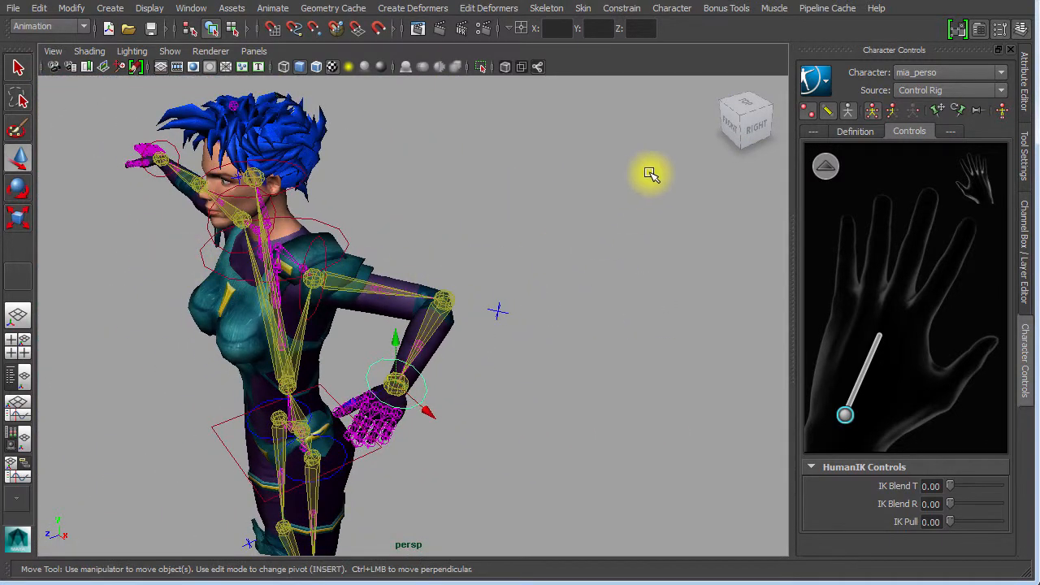
- Unlock the mia_perso character definition and accept the deletion of its control rig
left_click(853, 138)
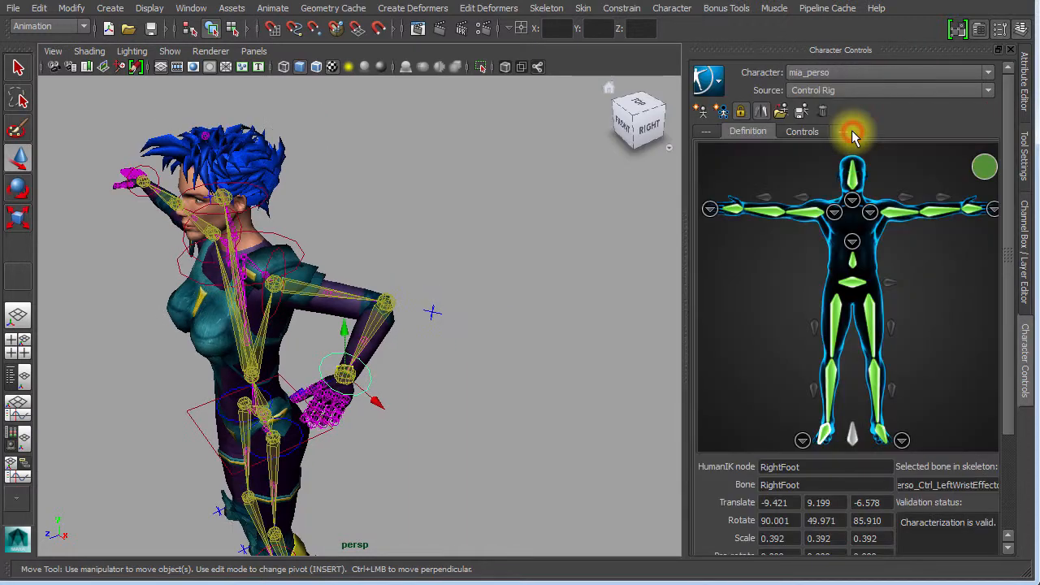
left_click(742, 113)
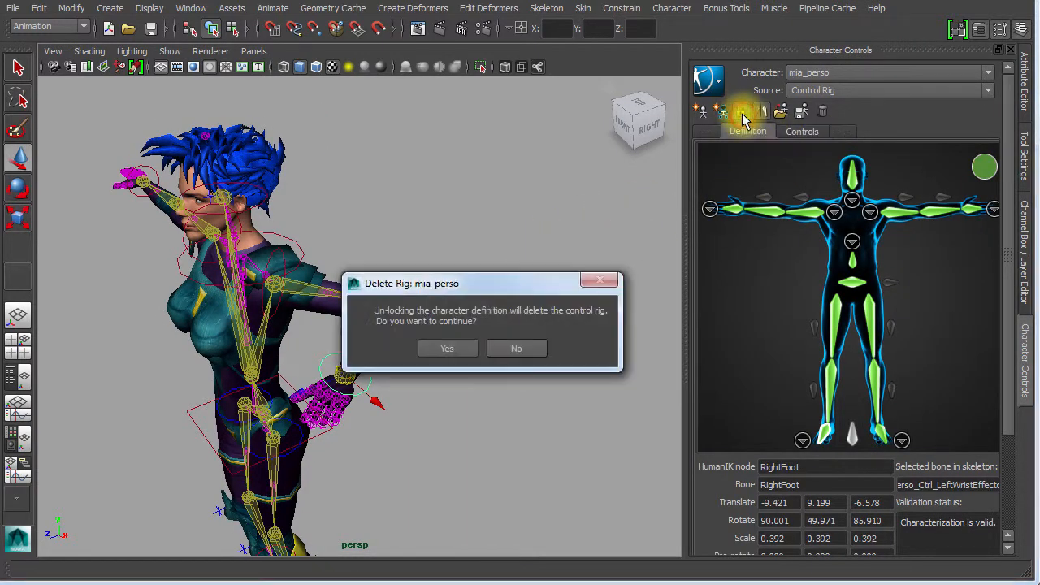
left_click_drag(476, 280, 550, 163)
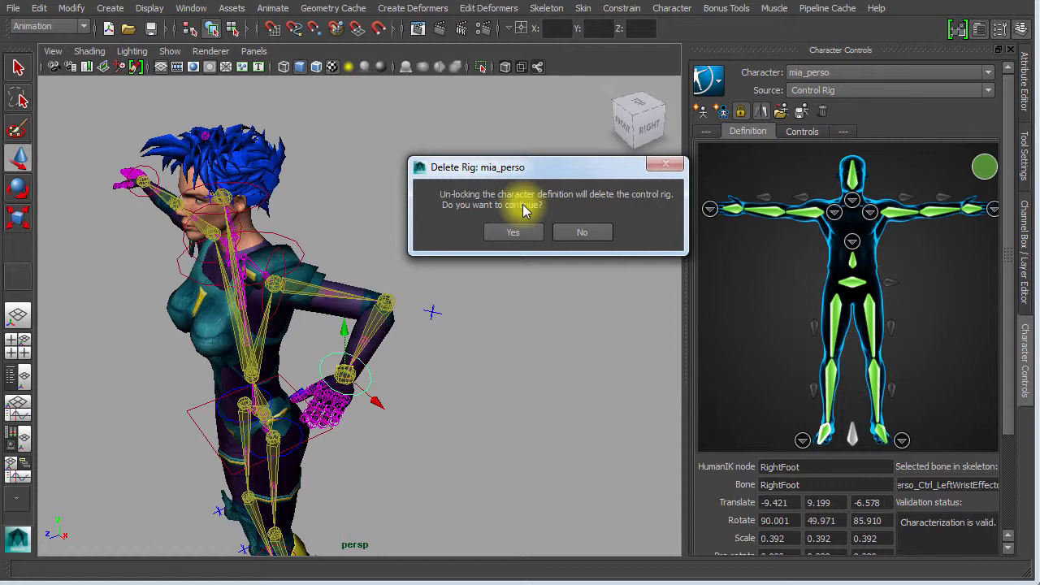
left_click(509, 232)
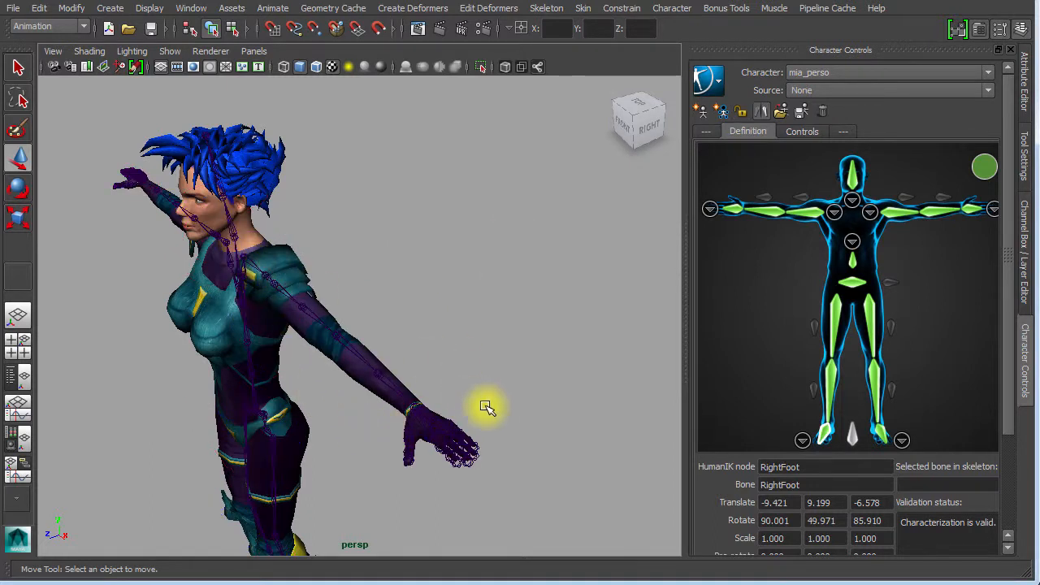
- In the detailed spine definition, assign the skeleton's Spine1 joint to the Spine1 node
left_click_drag(455, 397, 523, 373, "alt")
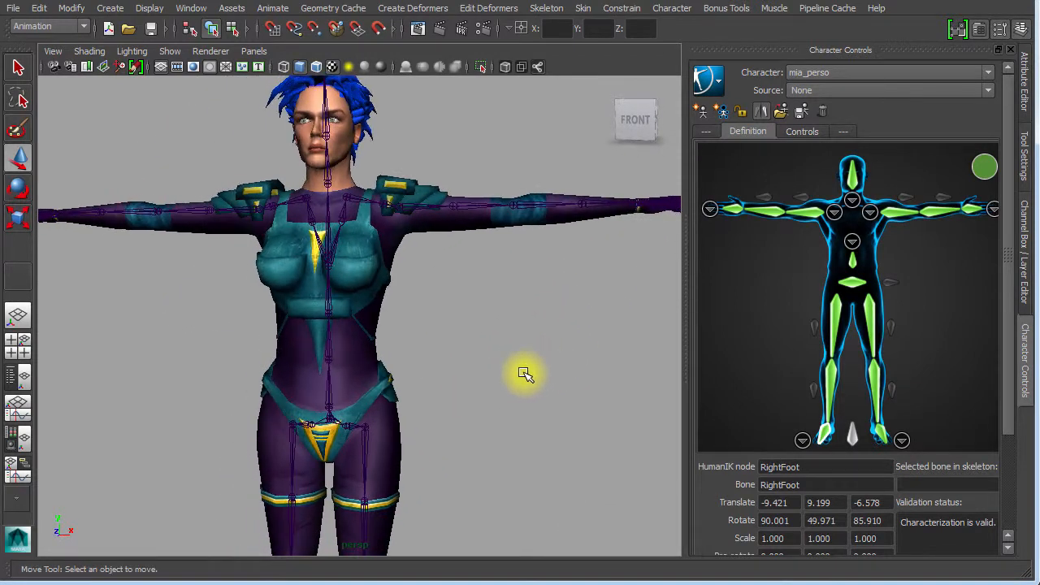
right_click_drag(526, 367, 581, 360, "alt")
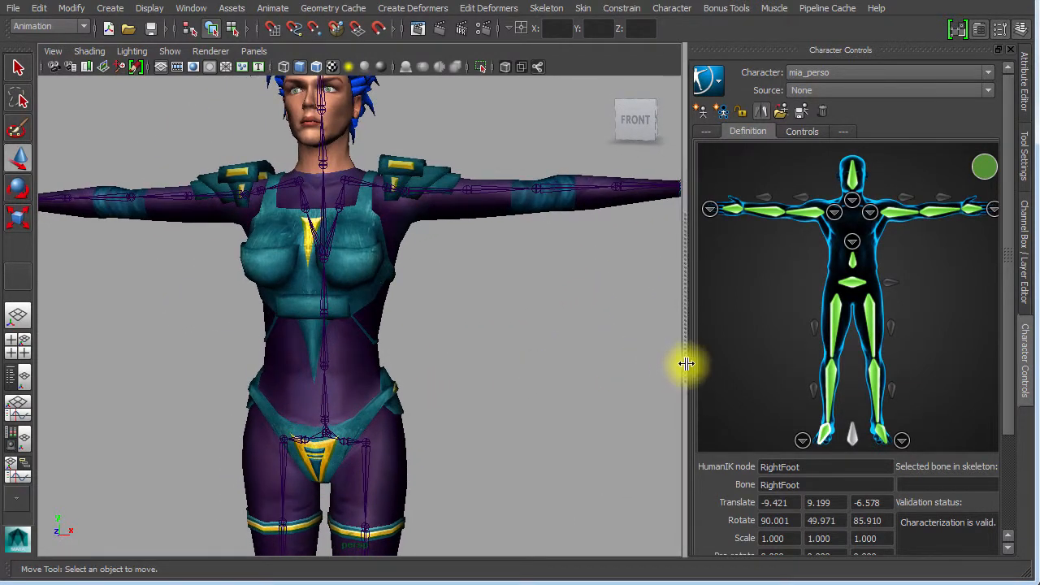
right_click_drag(414, 400, 463, 370, "alt")
left_click(335, 346)
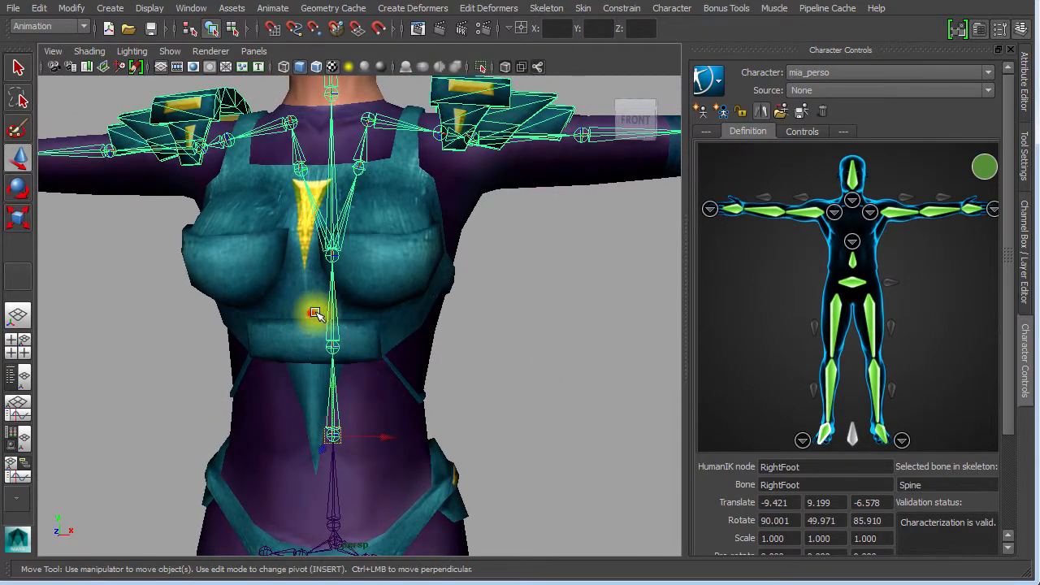
middle_click_drag(333, 188, 471, 362, "alt")
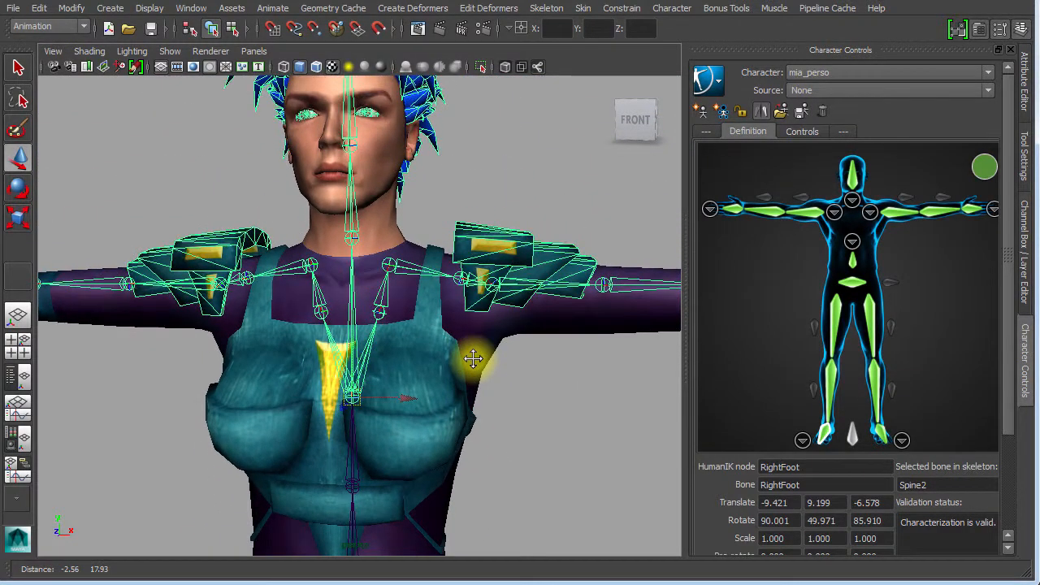
left_click(353, 215)
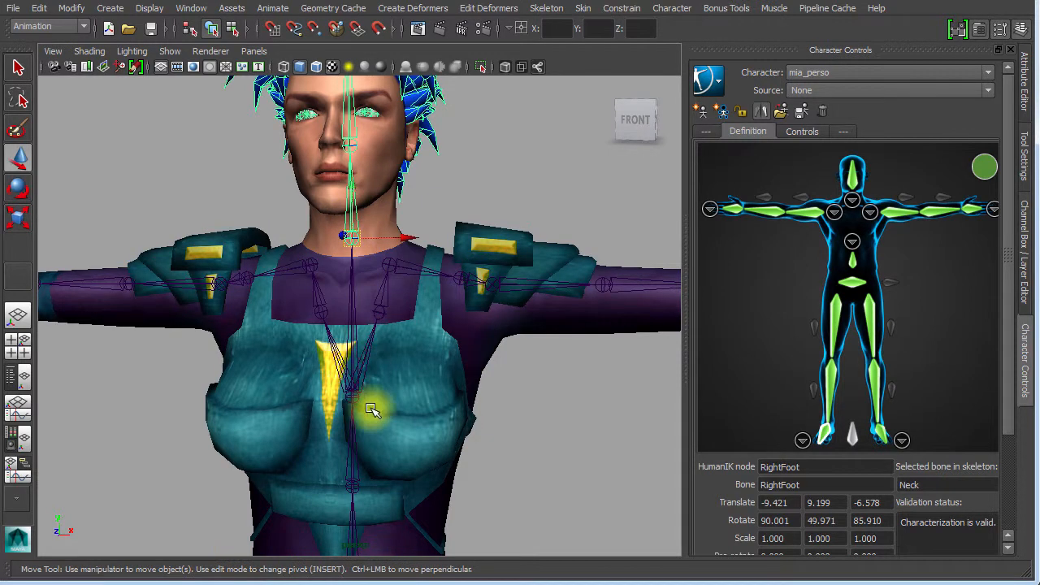
left_click(852, 246)
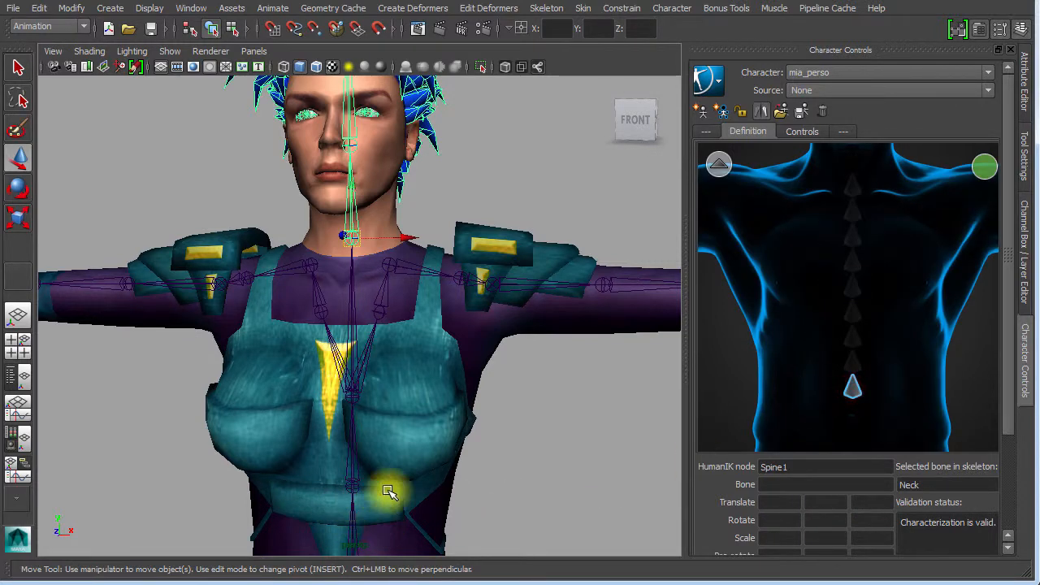
middle_click_drag(482, 446, 494, 360, "alt")
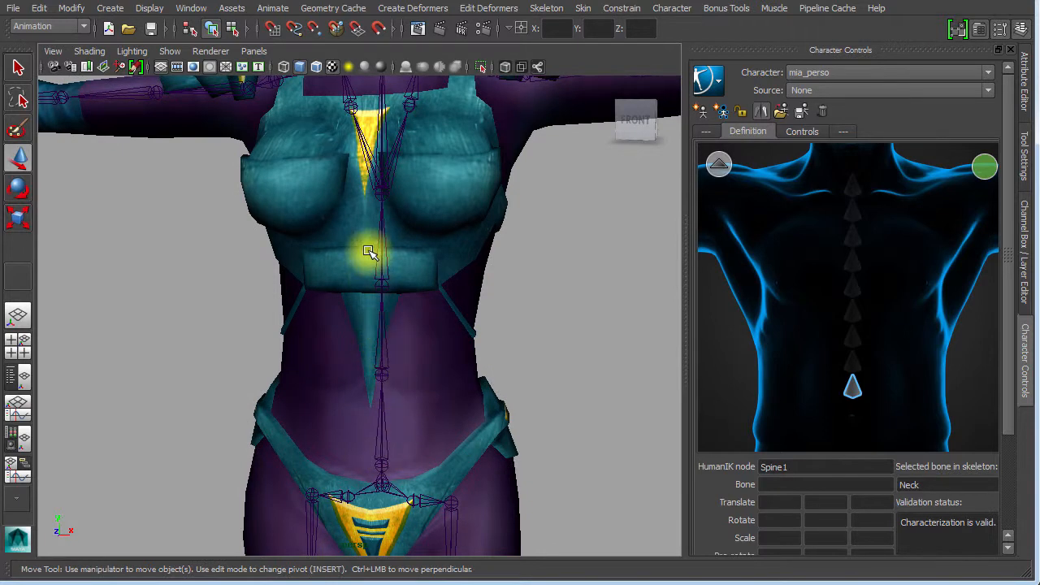
left_click(402, 249)
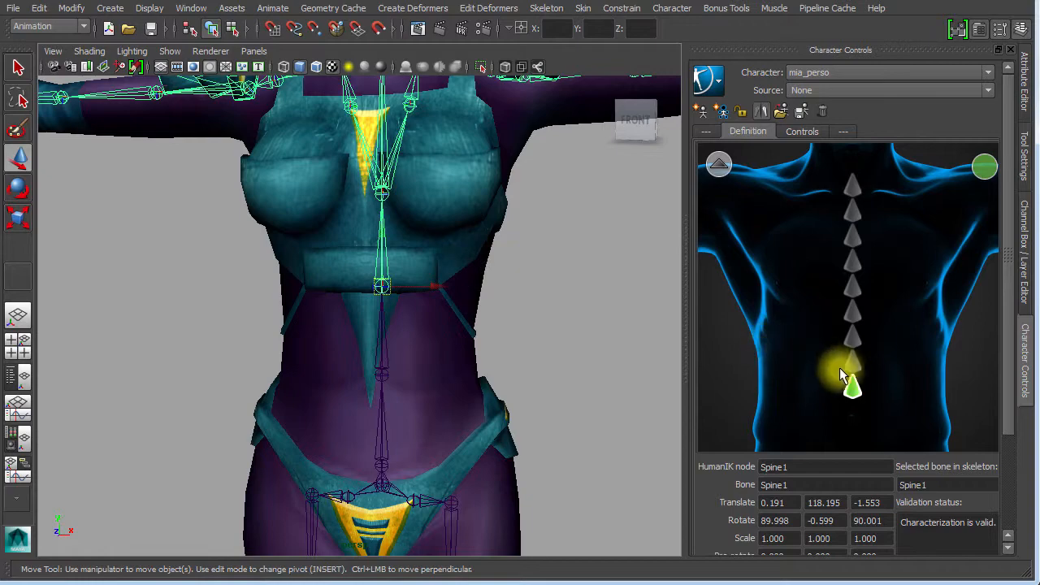
- Assign the chest joint Spine2 to the Spine2 node and return to the full-body definition
middle_click_drag(512, 276, 514, 442, "alt")
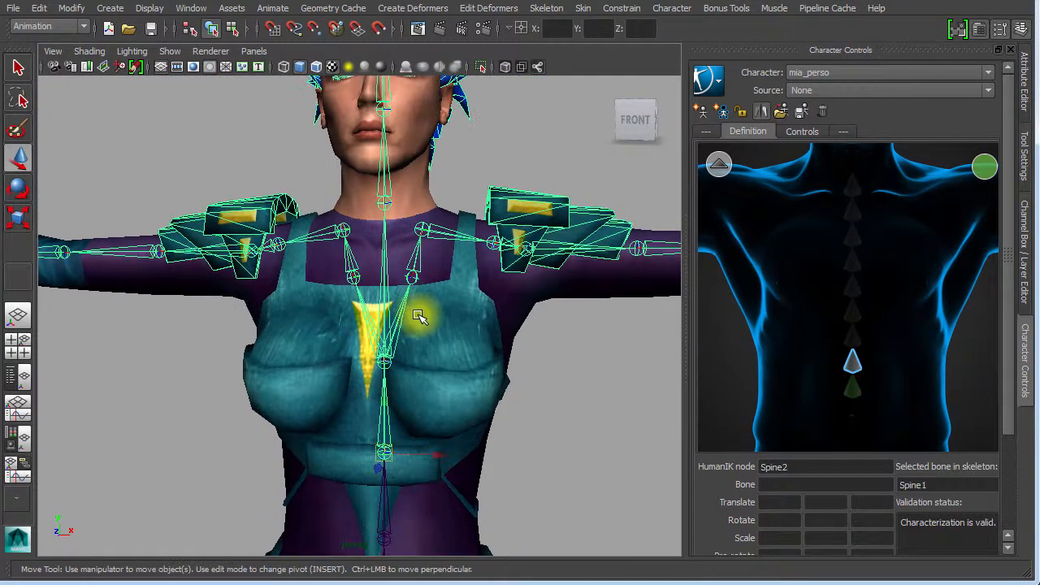
left_click(384, 282)
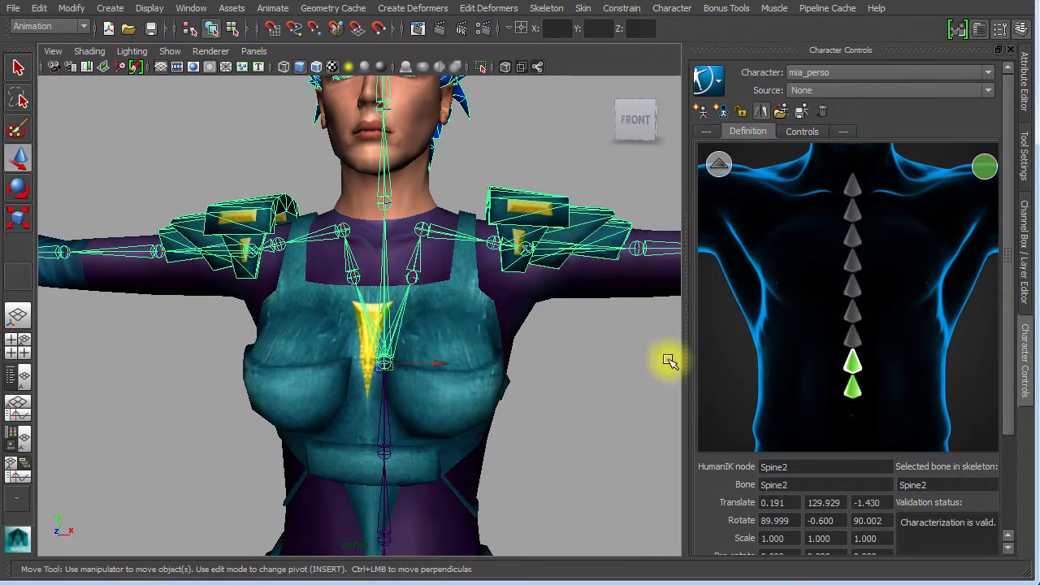
left_click(719, 166)
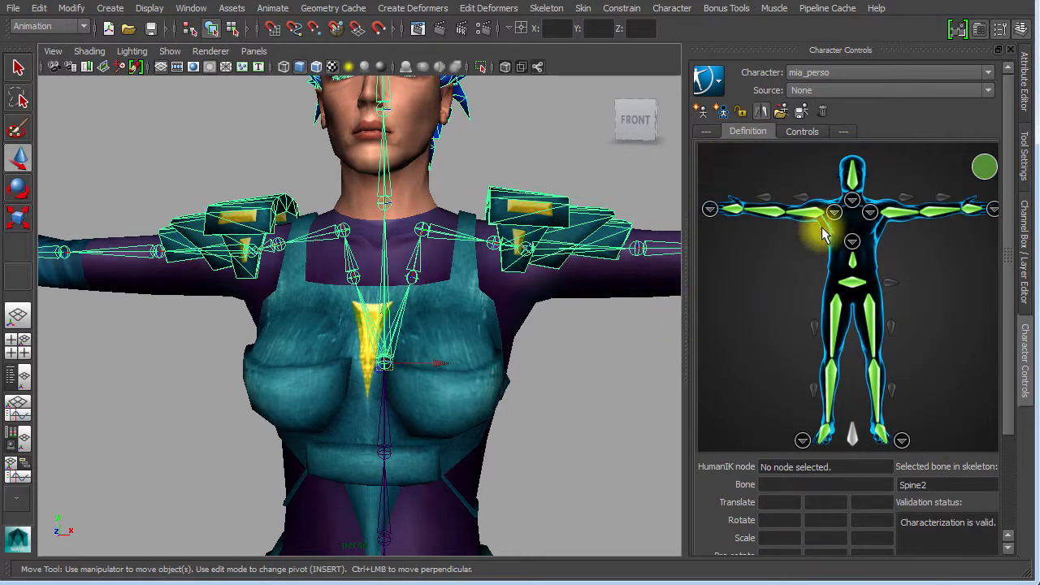
- In the detailed neck definition, assign the joint at the base of the neck to the Neck node, then return to the full body
left_click(851, 200)
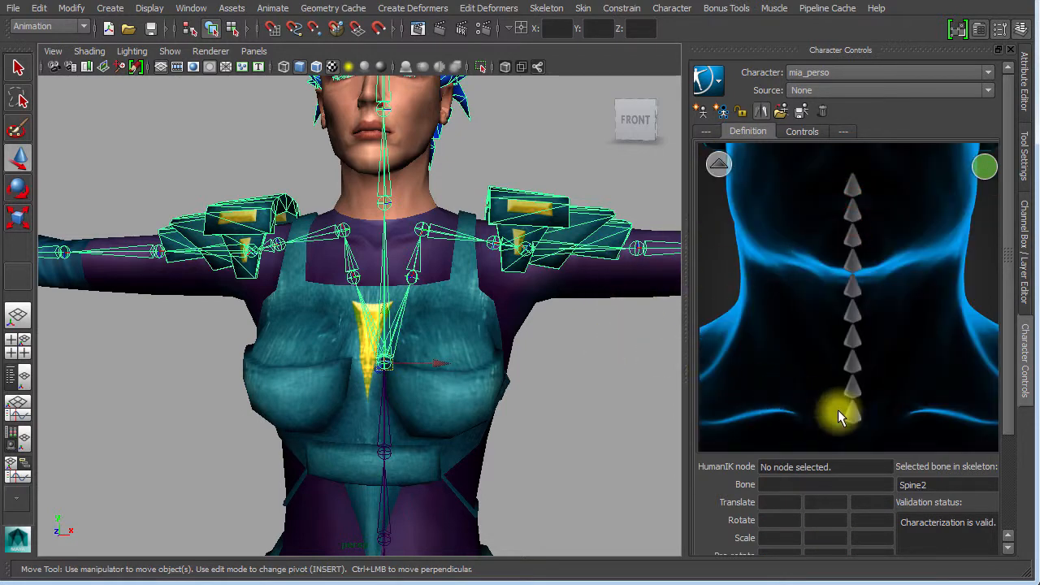
left_click(387, 188)
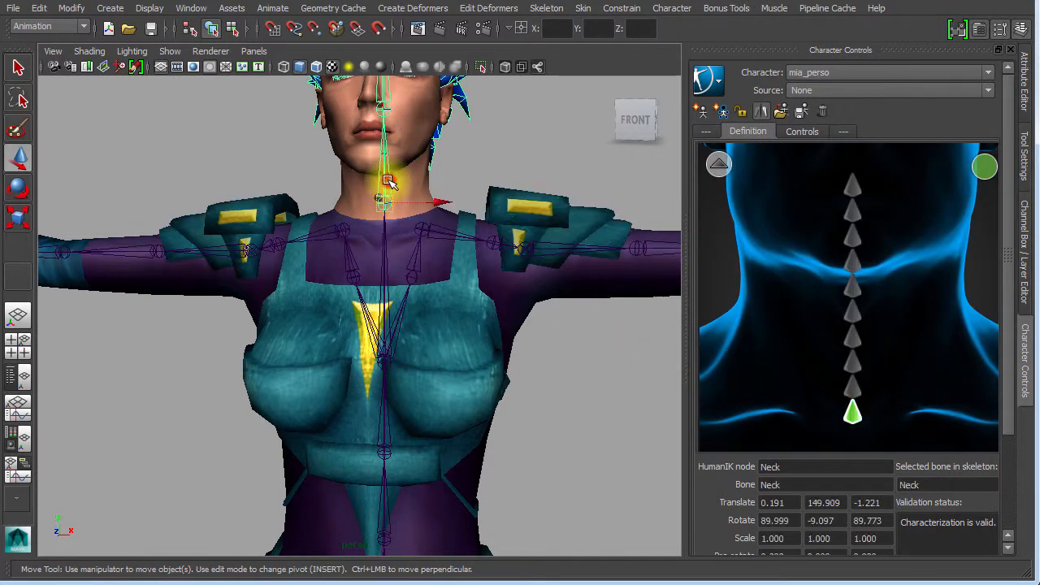
left_click(561, 396)
middle_click_drag(560, 395, 520, 415, "alt")
right_click_drag(527, 332, 462, 322, "alt")
middle_click_drag(462, 322, 390, 233, "alt")
left_click(718, 165)
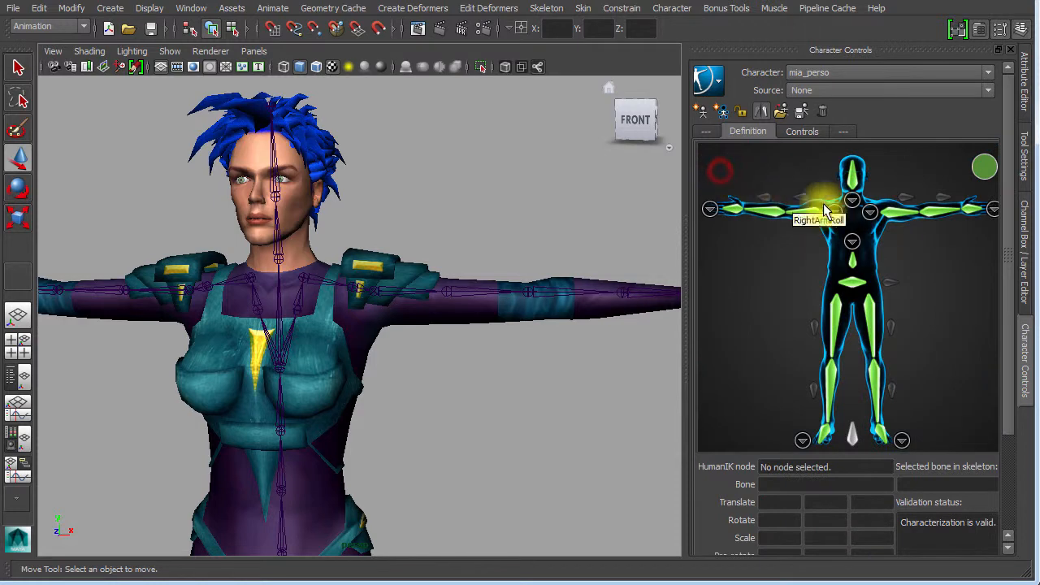
- Assign the character's left collarbone joint to the LeftShoulder node, return to the full-body definition and clear the selection
right_click_drag(504, 375, 681, 396, "alt")
left_click(867, 211)
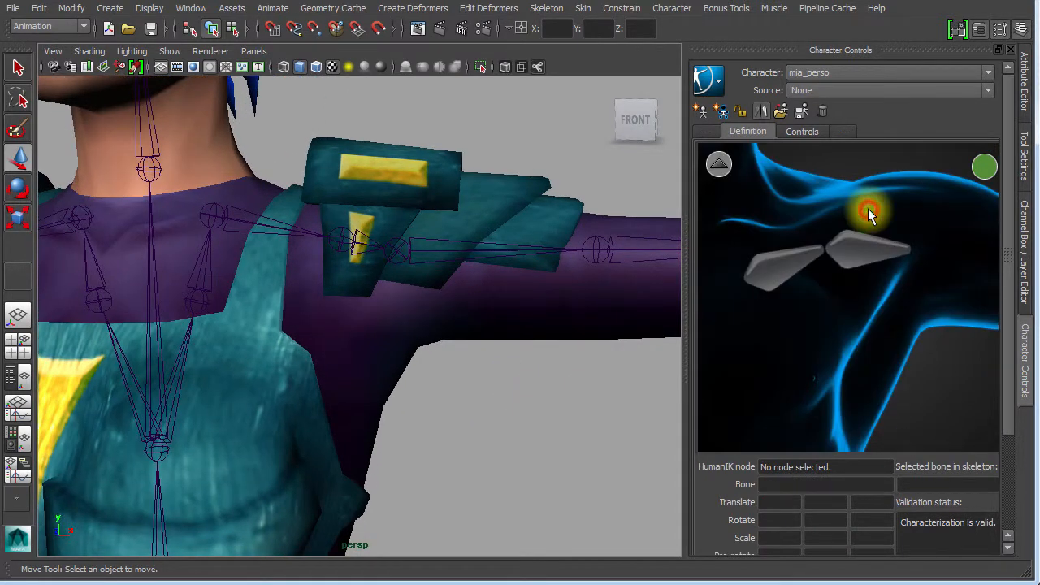
left_click(758, 269)
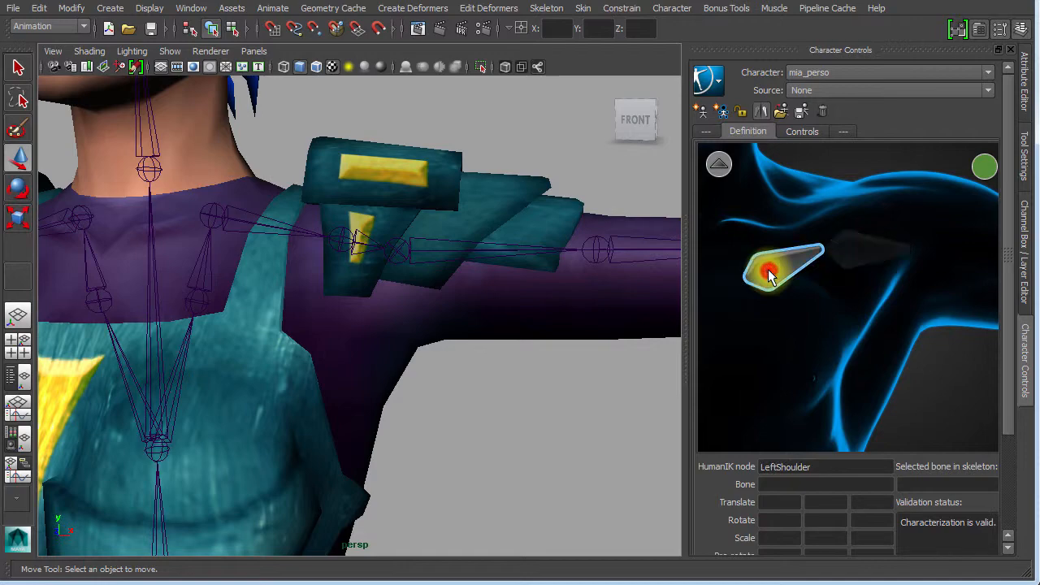
left_click(276, 210)
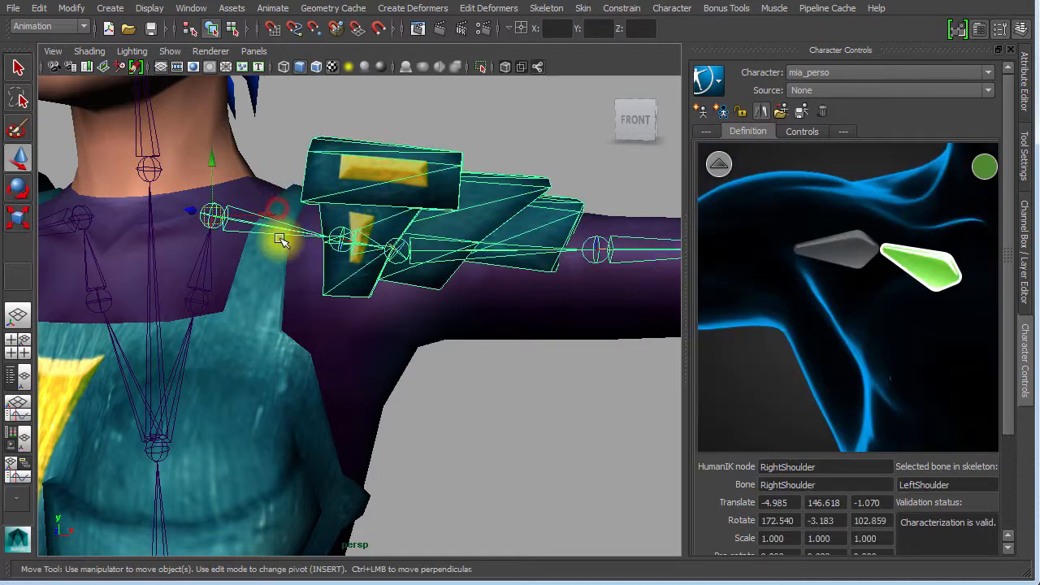
left_click(719, 165)
right_click_drag(528, 397, 390, 381, "alt")
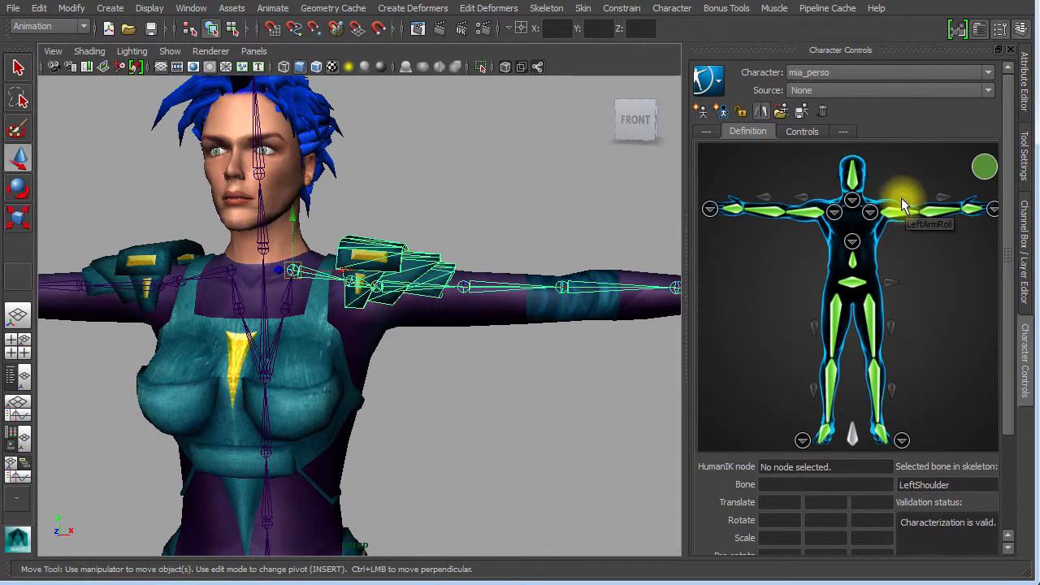
left_click(485, 343)
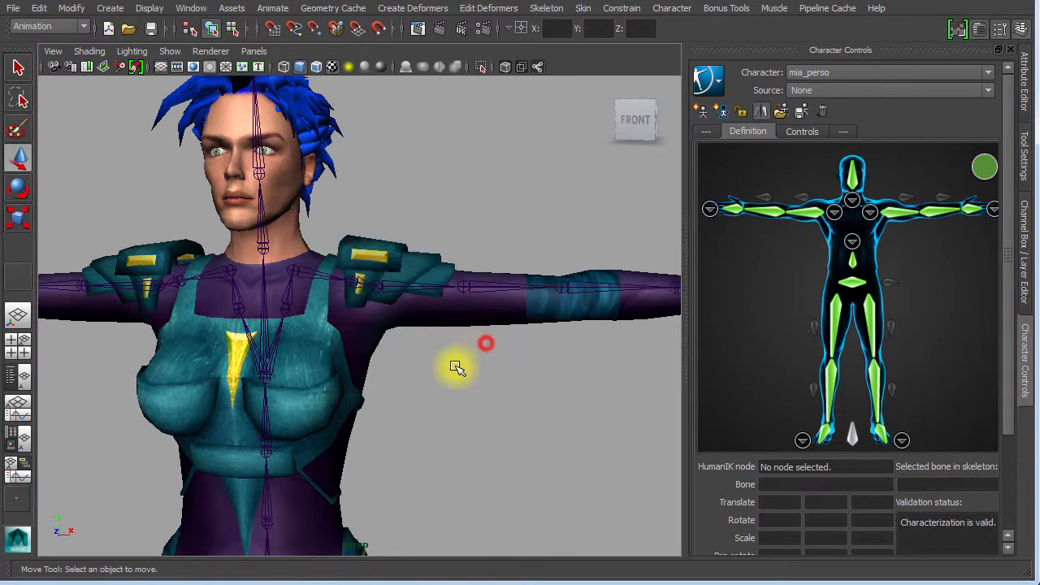
- Select the roll joints of the character's left upper arm and left forearm in turn to identify them
right_click_drag(453, 372, 533, 271, "alt")
left_click(529, 284)
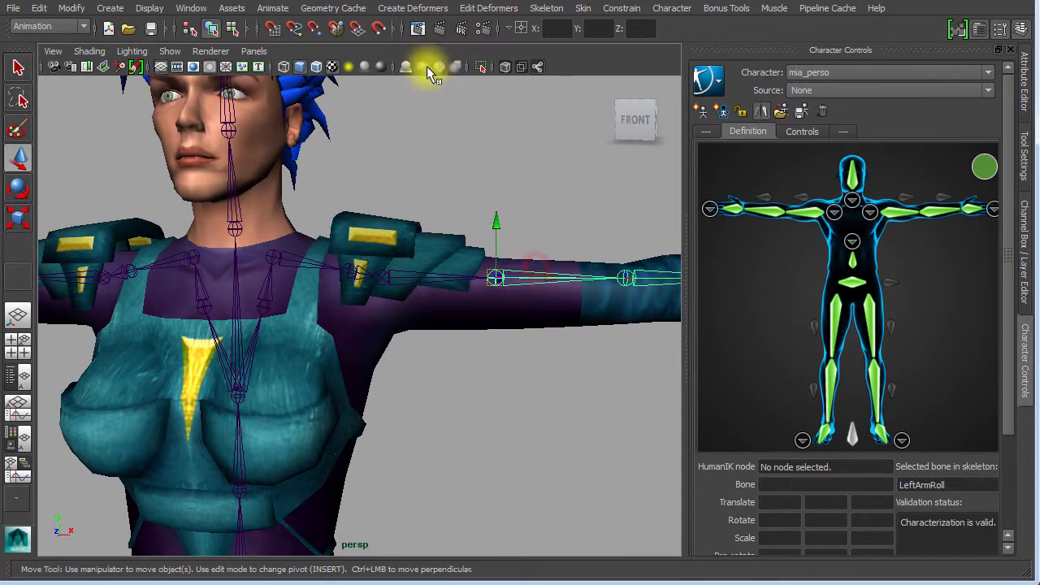
left_click(526, 216)
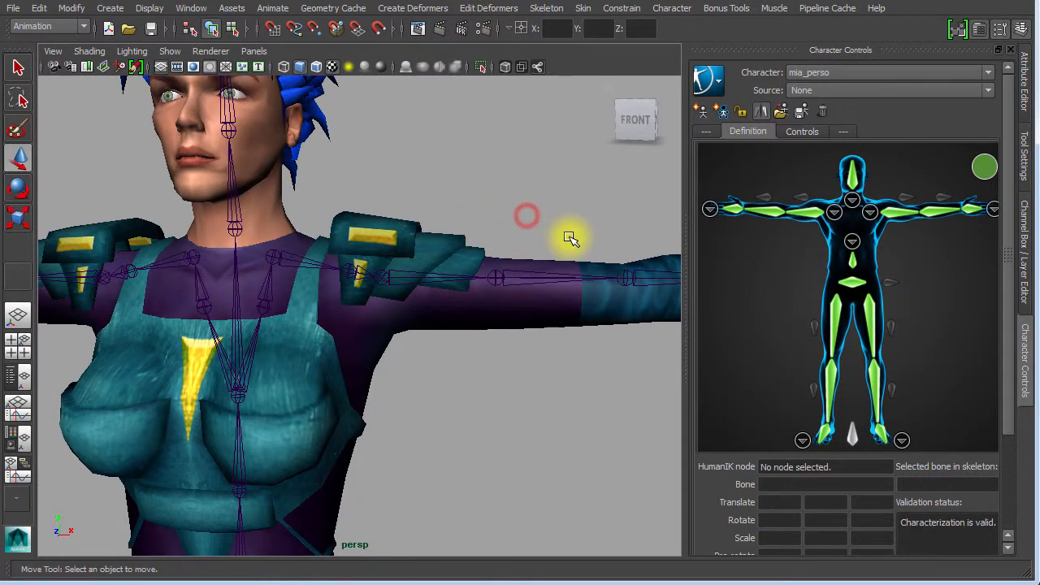
middle_click_drag(585, 243, 313, 237, "alt")
left_click(439, 266)
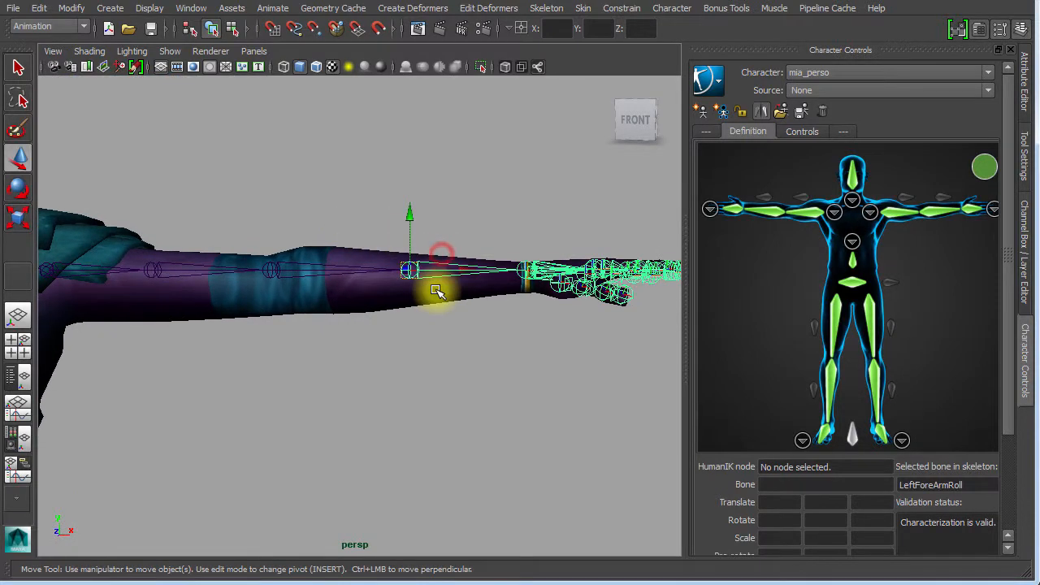
- Assign the left upper-arm and forearm roll joints to the LeftArmRoll and LeftForeArmRoll nodes, then clear the selection
middle_click_drag(345, 333, 677, 260, "alt")
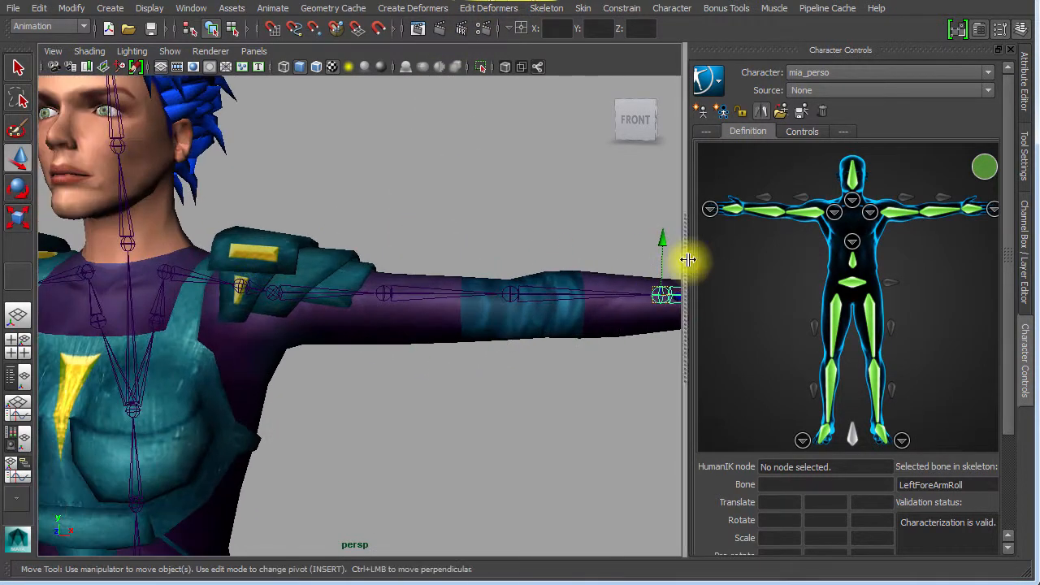
left_click(905, 197)
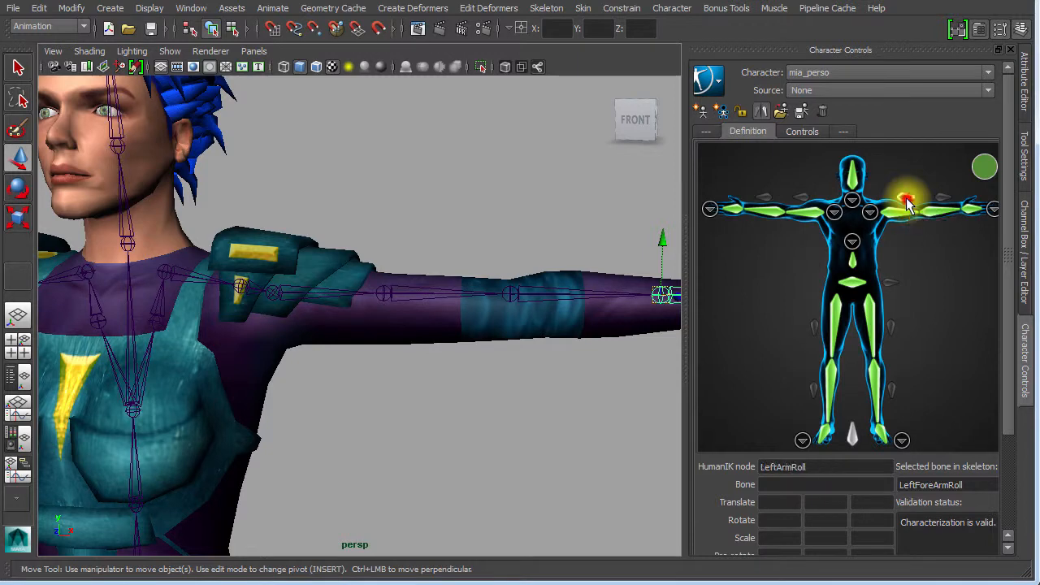
left_click(416, 268)
middle_click_drag(510, 379, 349, 382, "alt")
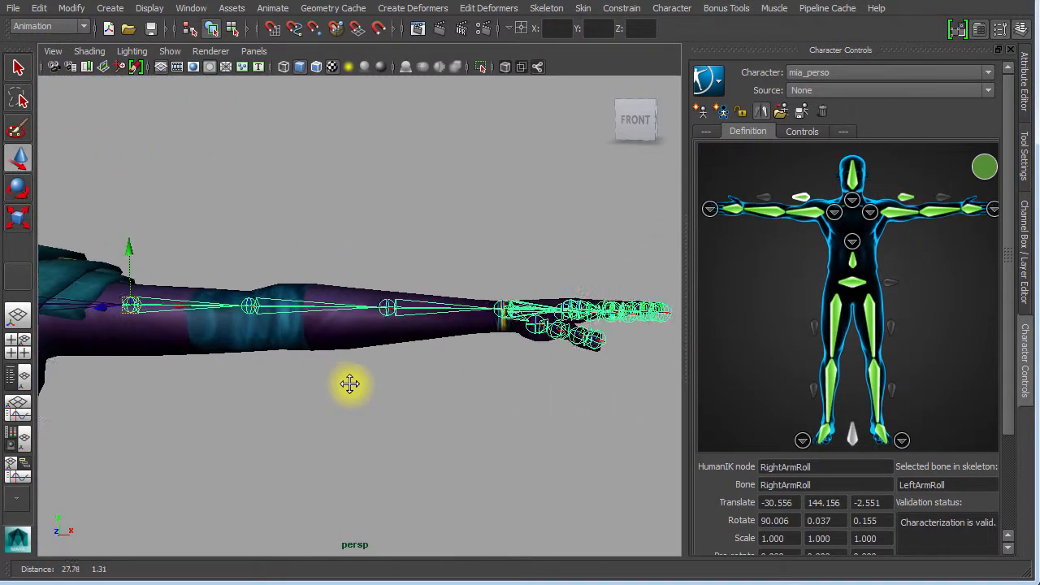
left_click(944, 200)
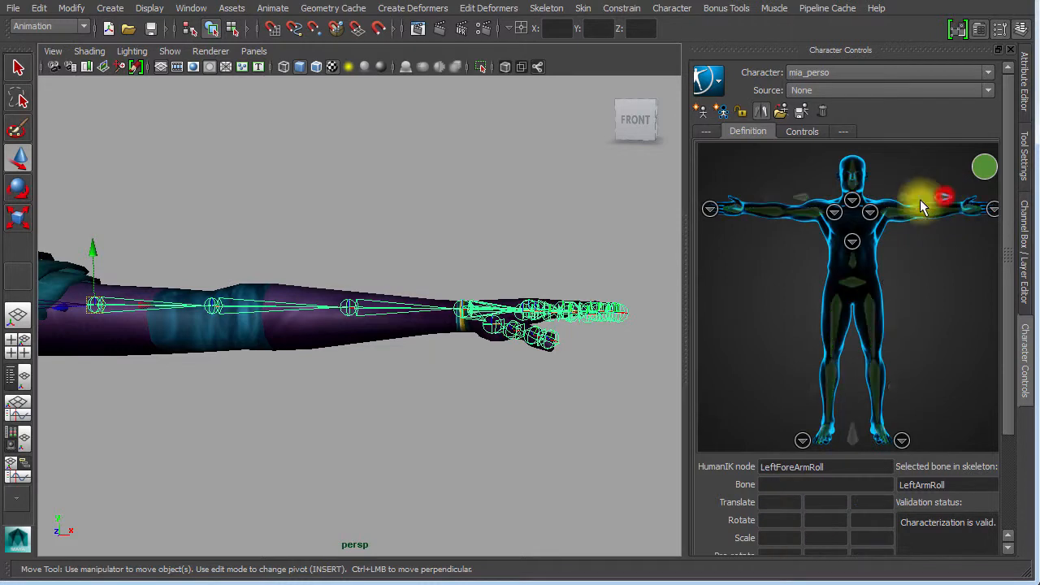
left_click(388, 322)
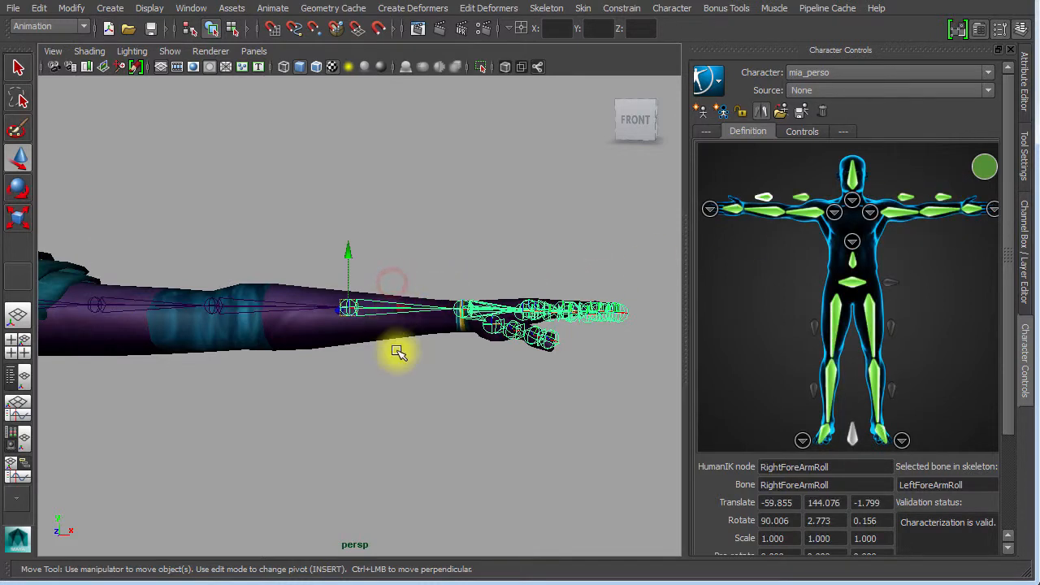
left_click(397, 428)
- Select the roll joint of the character's left lower leg to identify it
right_click_drag(385, 434, 143, 401, "alt")
middle_click_drag(259, 398, 381, 105, "alt")
right_click_drag(382, 114, 541, 248, "alt")
middle_click_drag(541, 249, 457, 387, "alt")
right_click_drag(457, 387, 532, 351, "alt")
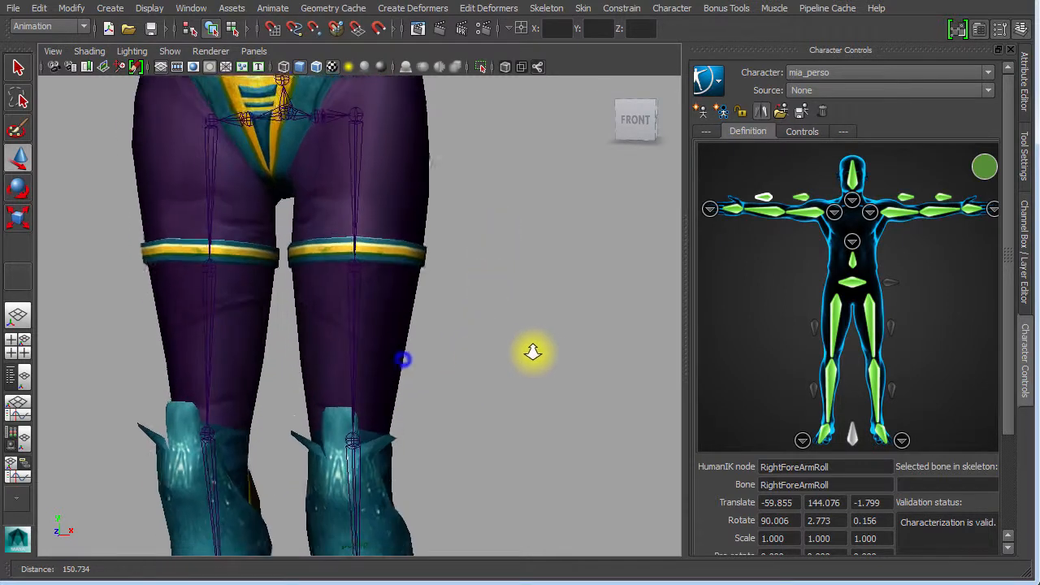
left_click(318, 287)
middle_click_drag(487, 367, 519, 148, "alt")
key("w")
left_click(395, 426)
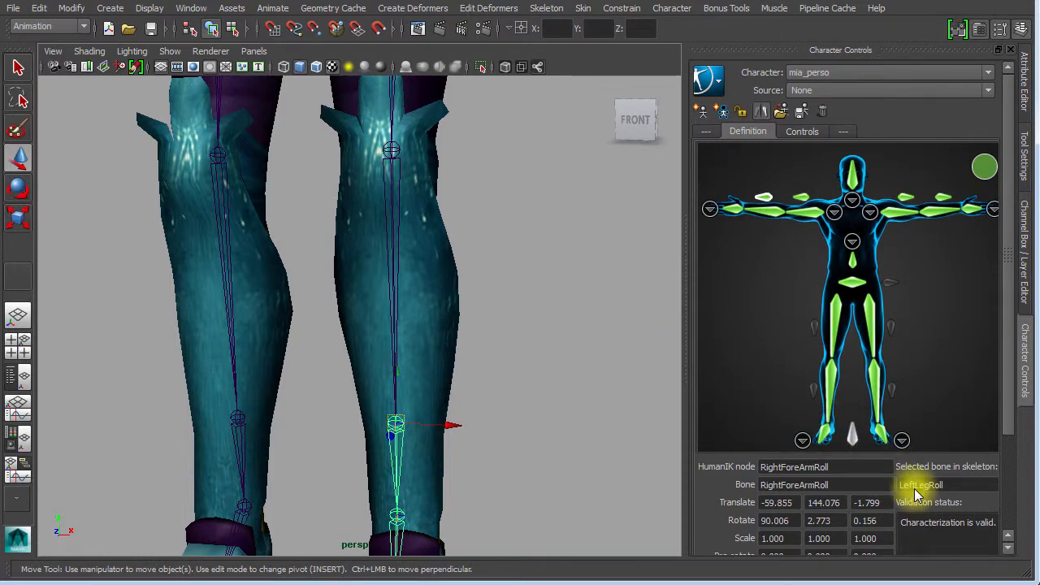
- Select the joints of the character's left thigh in turn to identify the roll joint, then clear the selection
middle_click_drag(532, 325, 485, 385, "alt")
left_click(417, 307)
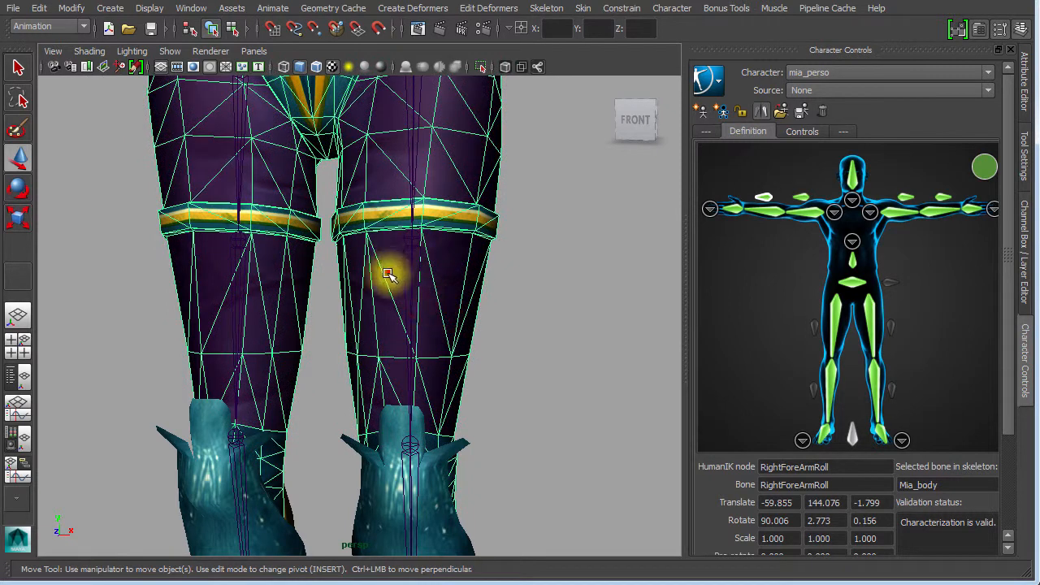
left_click(386, 269)
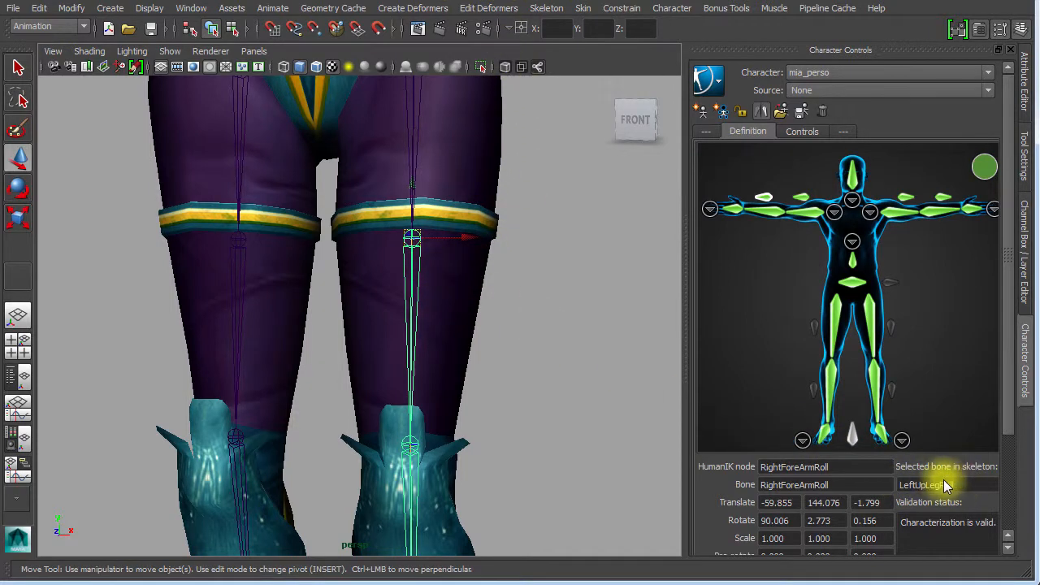
left_click(390, 151)
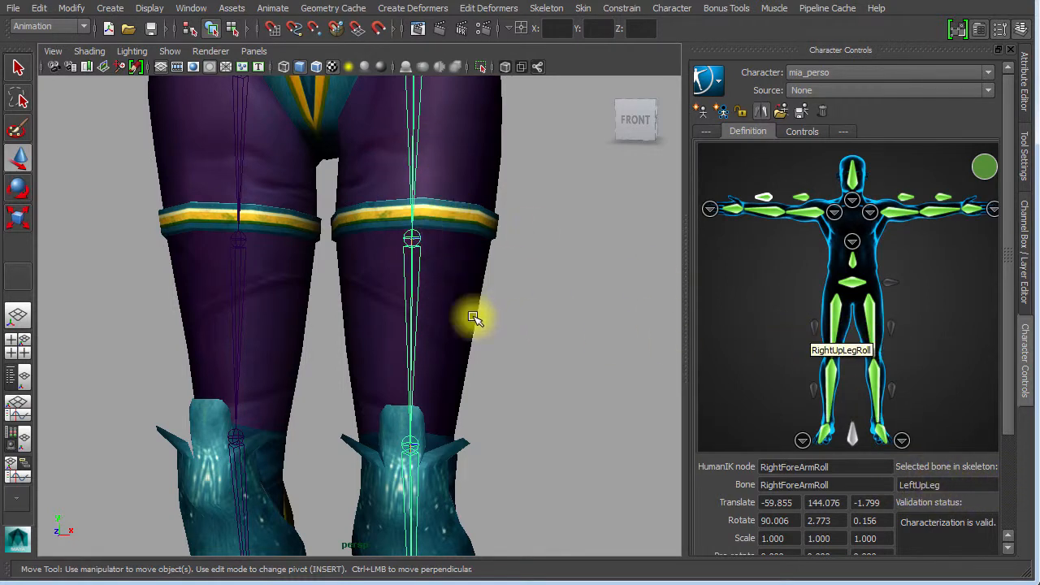
left_click(406, 302)
left_click(560, 326)
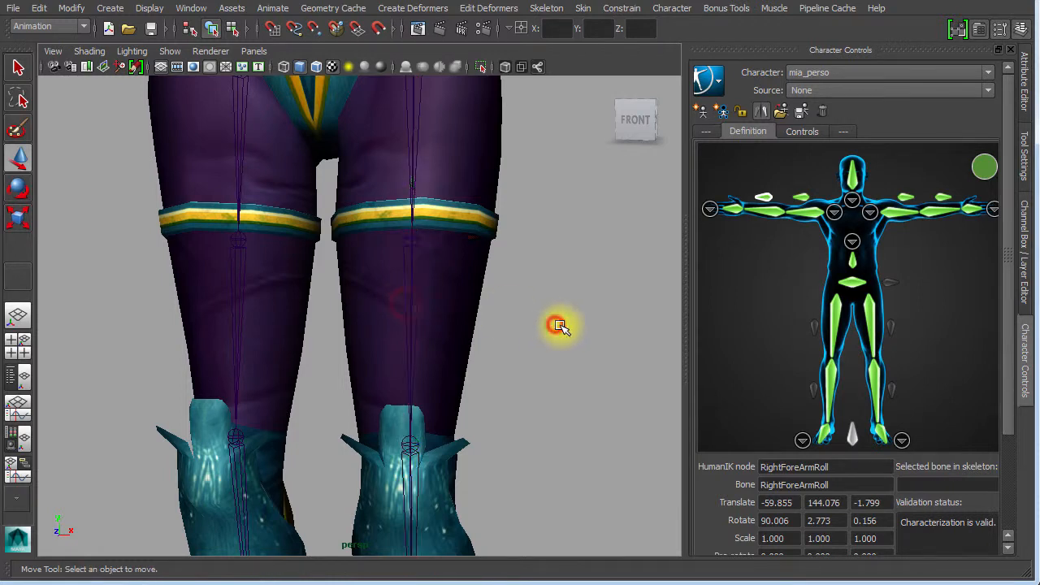
- Assign the left thigh and lower-leg roll joints to the LeftUpLegRoll and LeftLegRoll nodes, then clear the selection
left_click(891, 329)
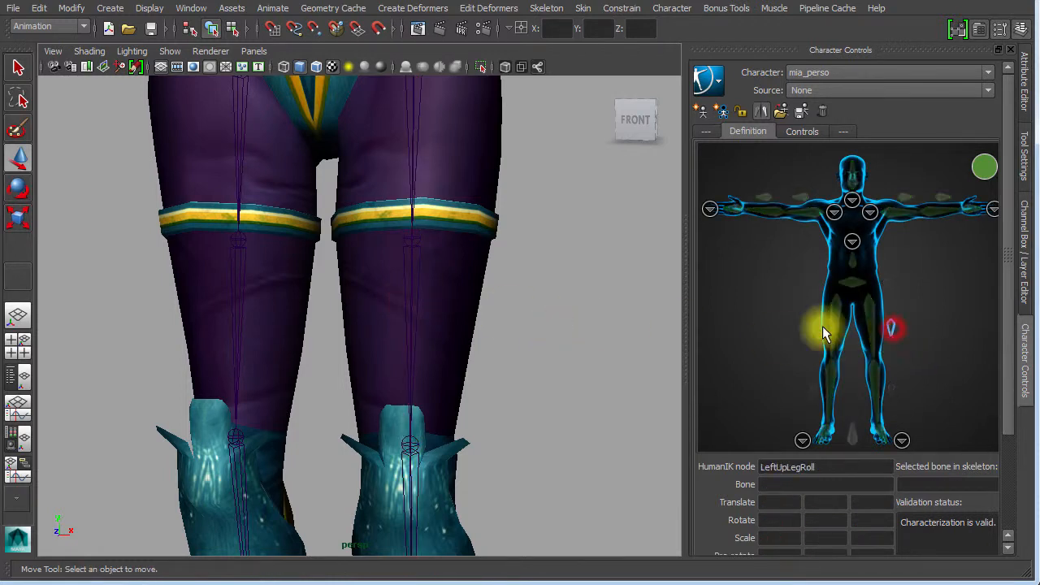
left_click(405, 278)
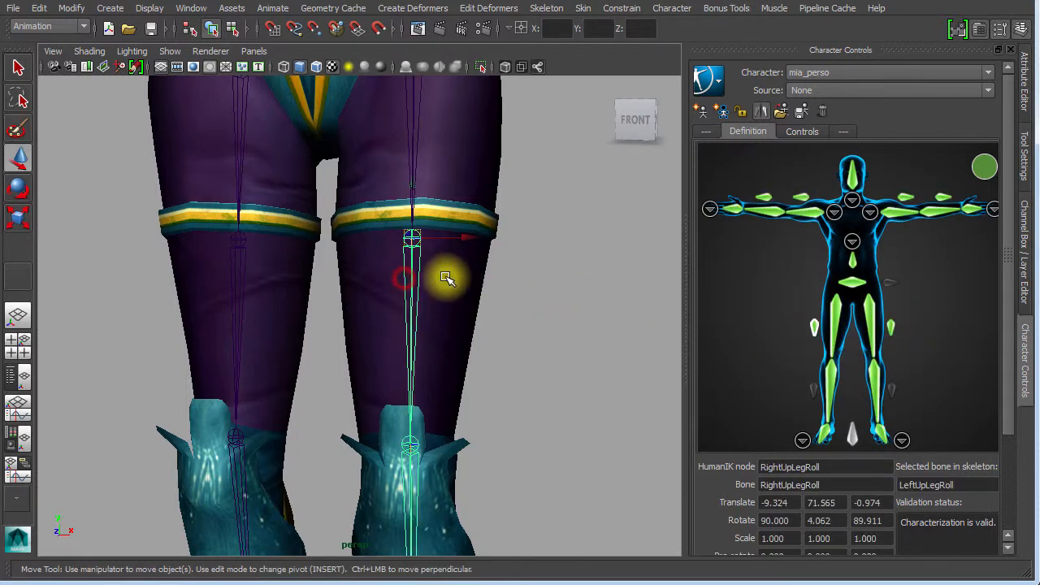
left_click(892, 394)
middle_click_drag(475, 370, 503, 106, "alt")
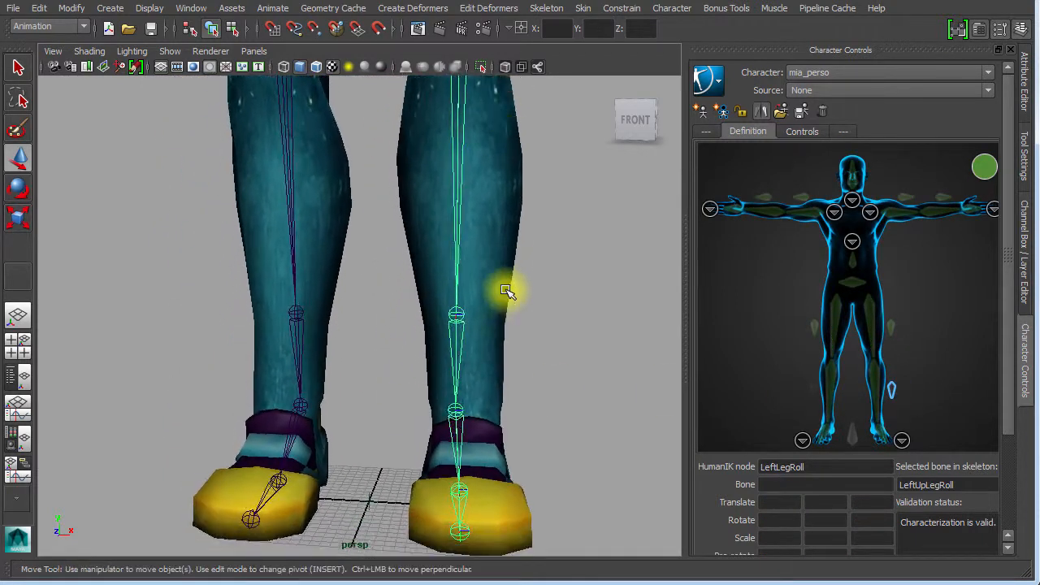
left_click(468, 337)
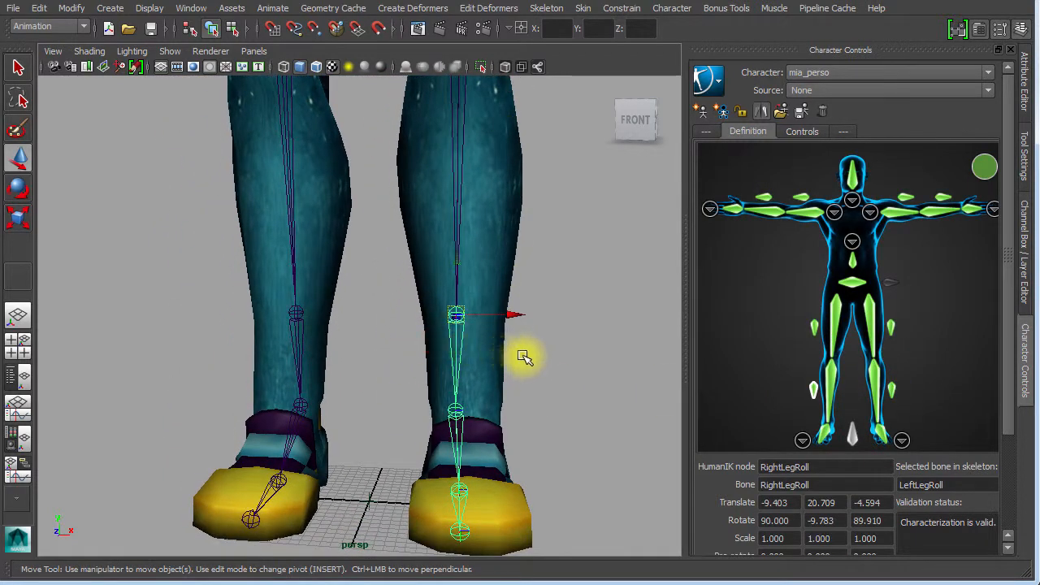
left_click(557, 363)
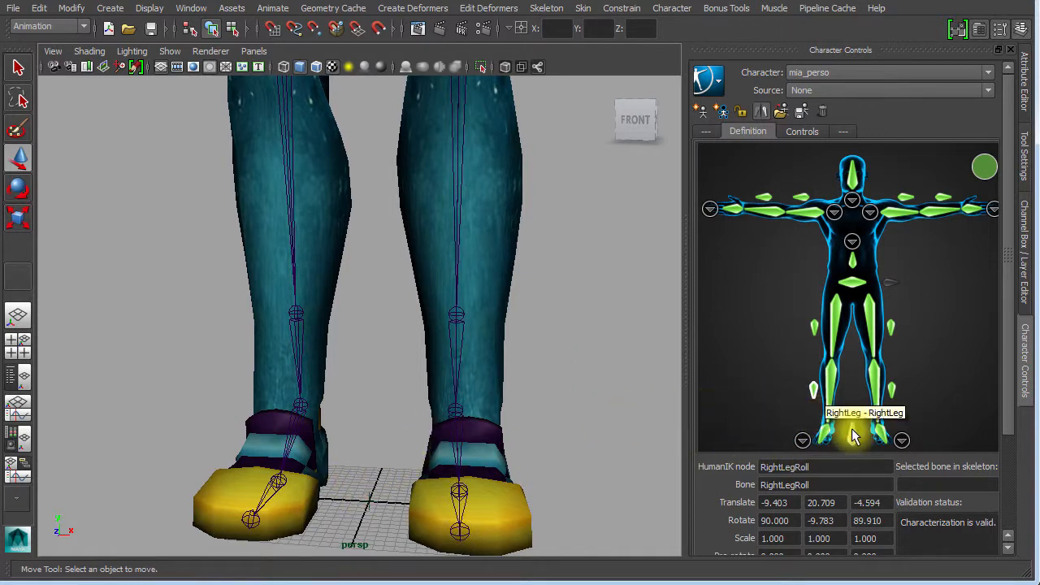
- Assign the Root object at the grid origin between the feet to the Reference node, then clear the selection
left_click(855, 437)
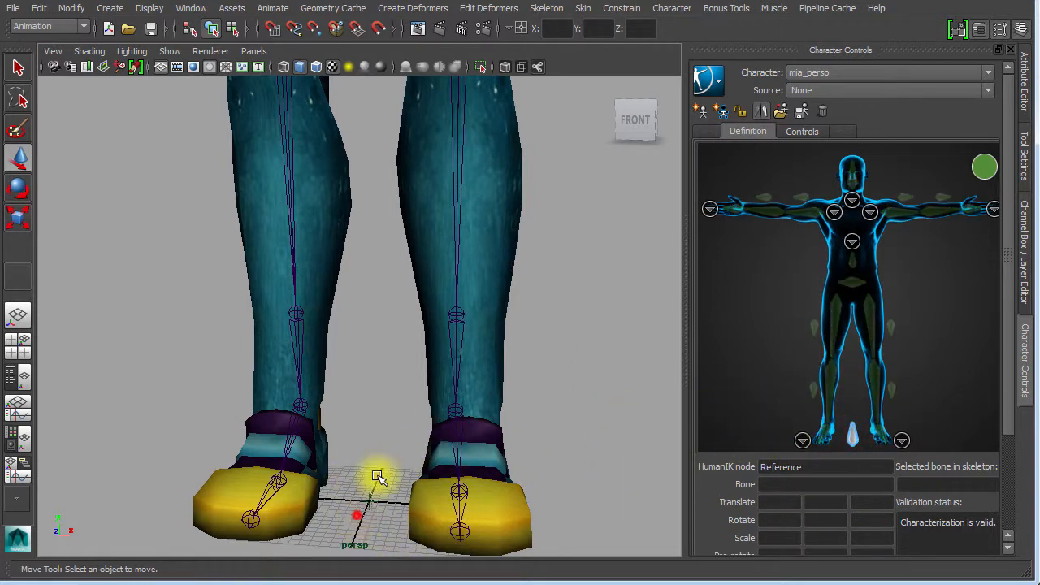
left_click(378, 477)
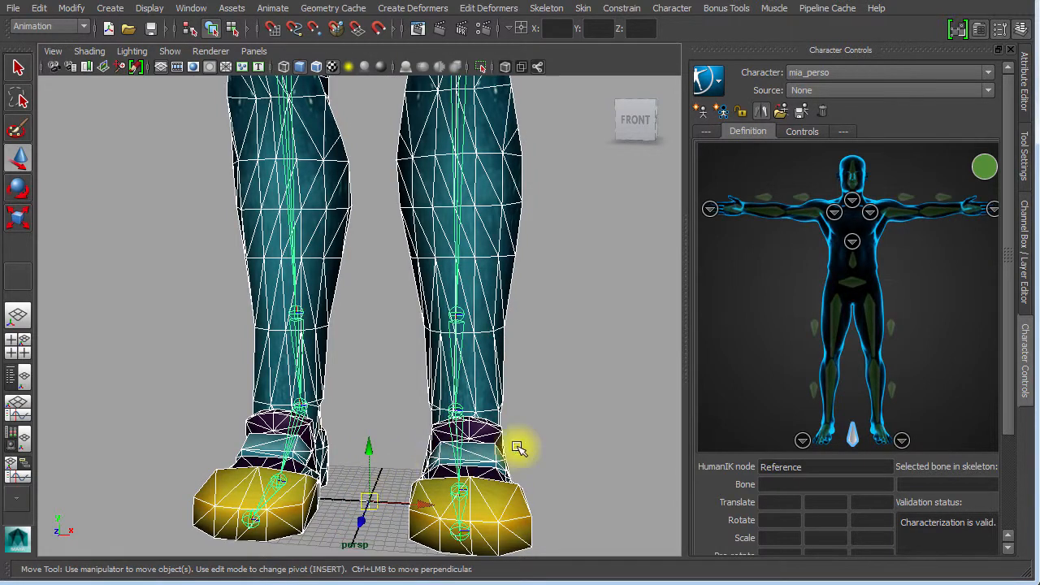
left_click(600, 399)
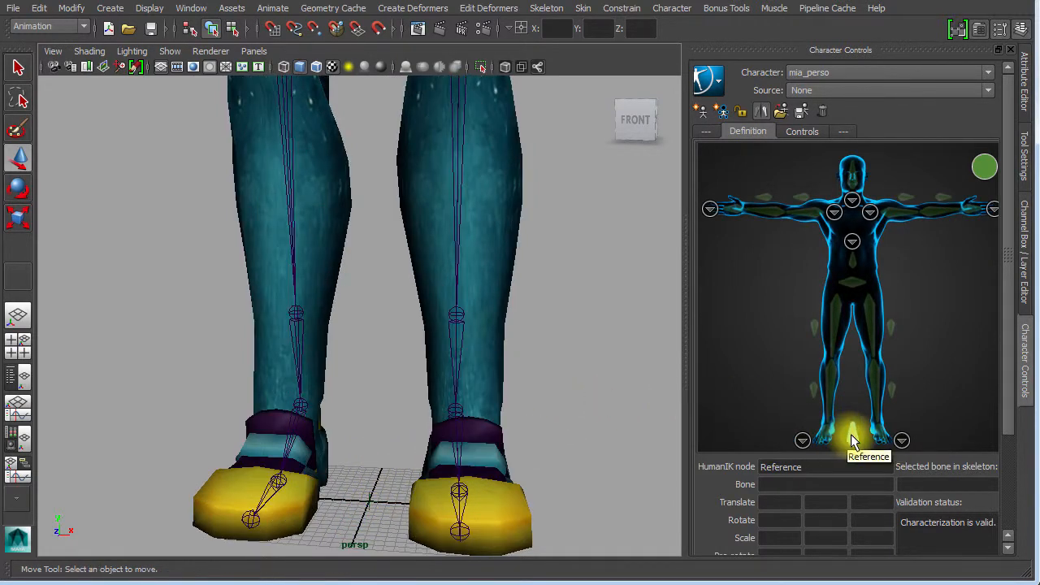
left_click(370, 498)
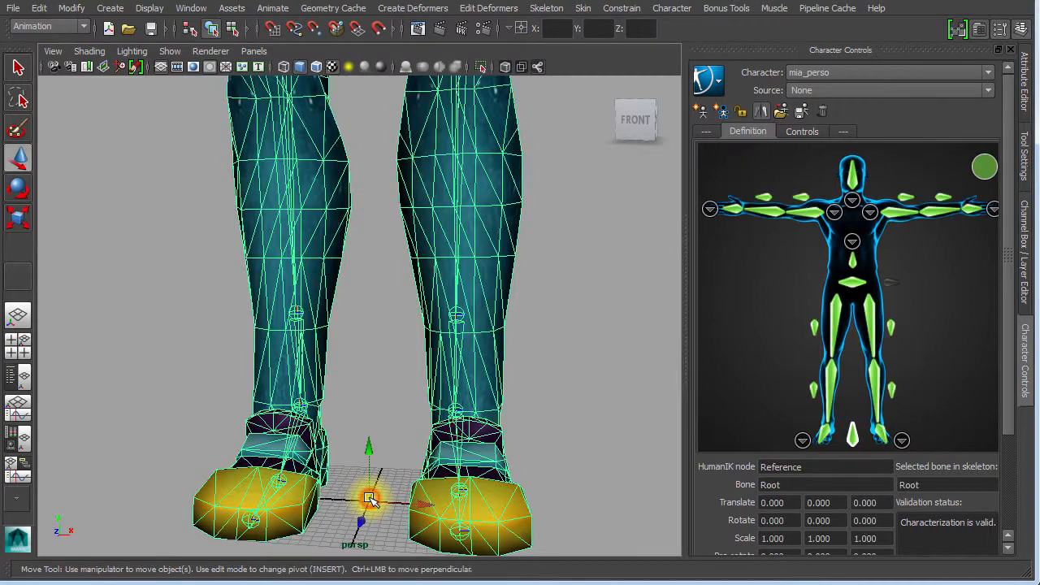
left_click(591, 378)
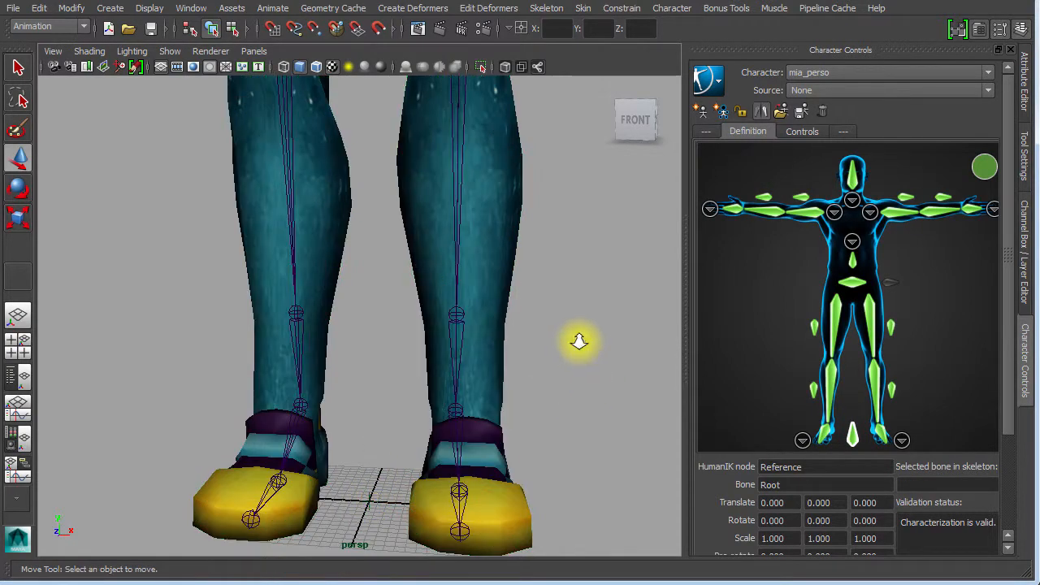
- Frame the character's left hand closely from above and open the detailed hand definition
right_click_drag(578, 341, 411, 339, "alt")
middle_click_drag(482, 282, 480, 502, "alt")
middle_click_drag(431, 114, 376, 395, "alt")
right_click_drag(379, 359, 516, 363, "alt")
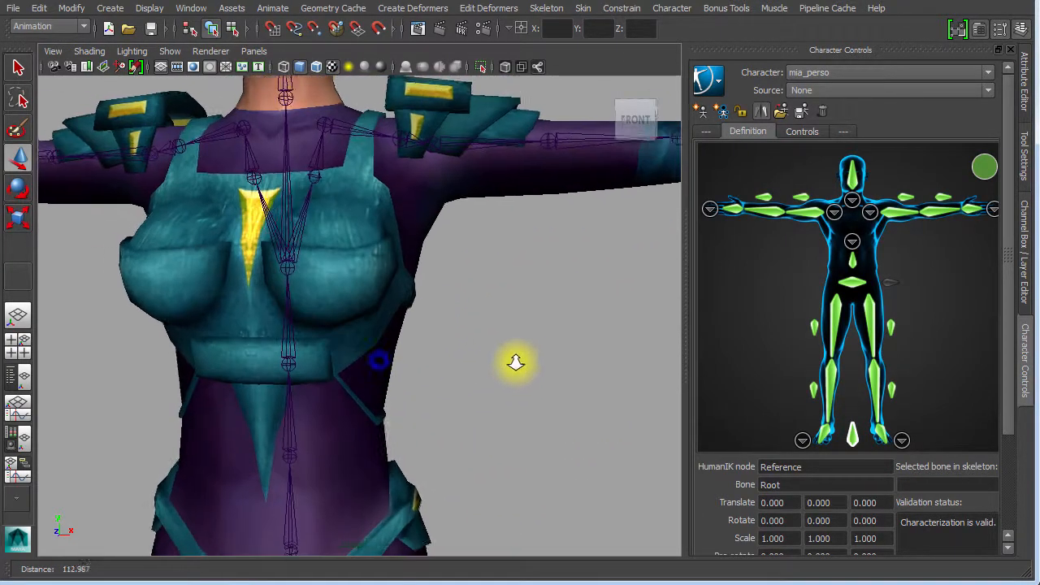
middle_click_drag(516, 362, 61, 477, "alt")
left_click_drag(411, 406, 467, 427, "alt")
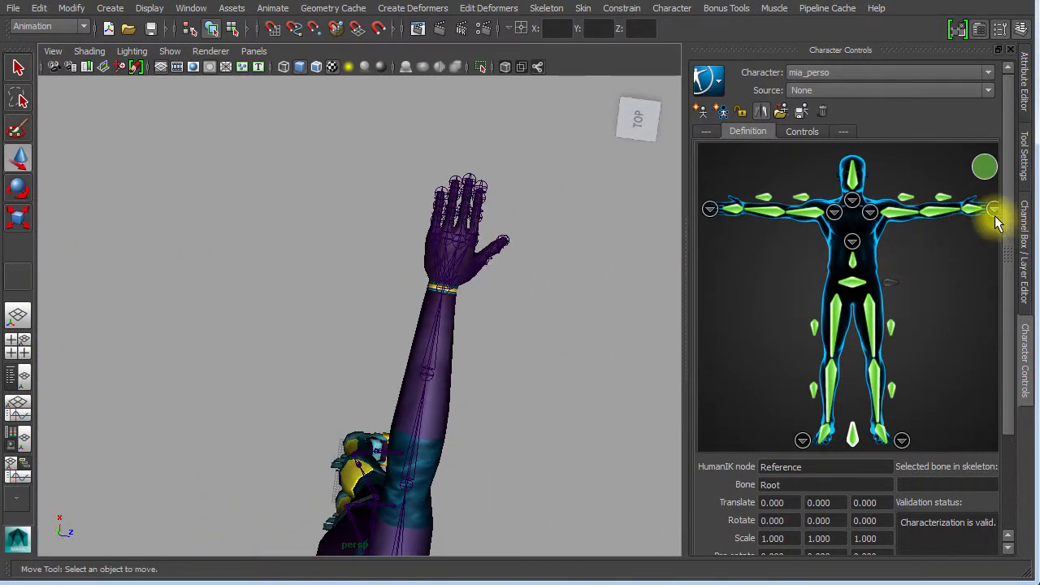
left_click_drag(359, 341, 252, 308, "alt")
right_click_drag(365, 301, 169, 286, "alt")
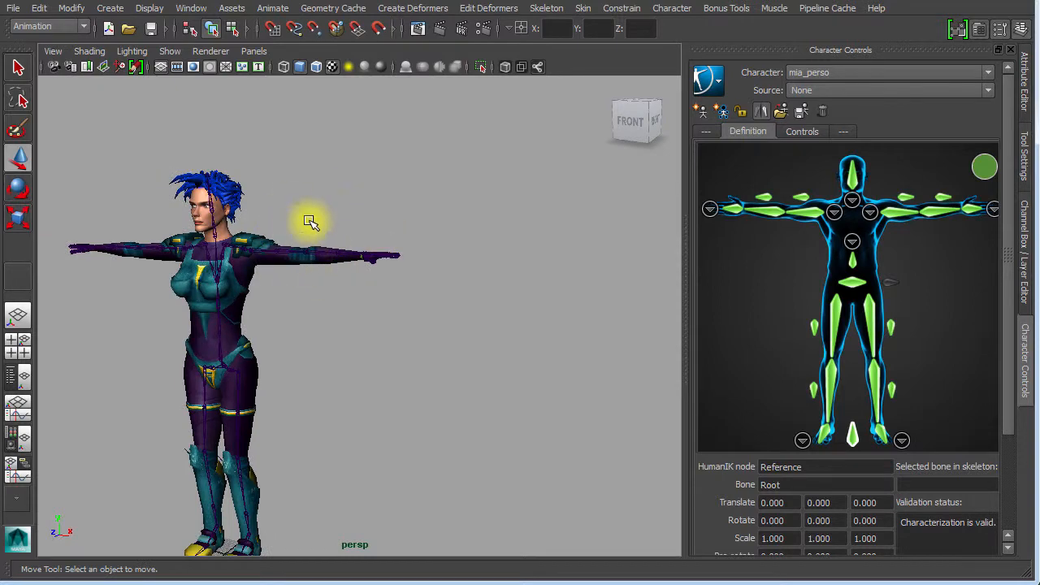
left_click_drag(348, 285, 577, 392, "alt")
right_click_drag(422, 360, 743, 365, "alt")
middle_click_drag(507, 323, 514, 385, "alt")
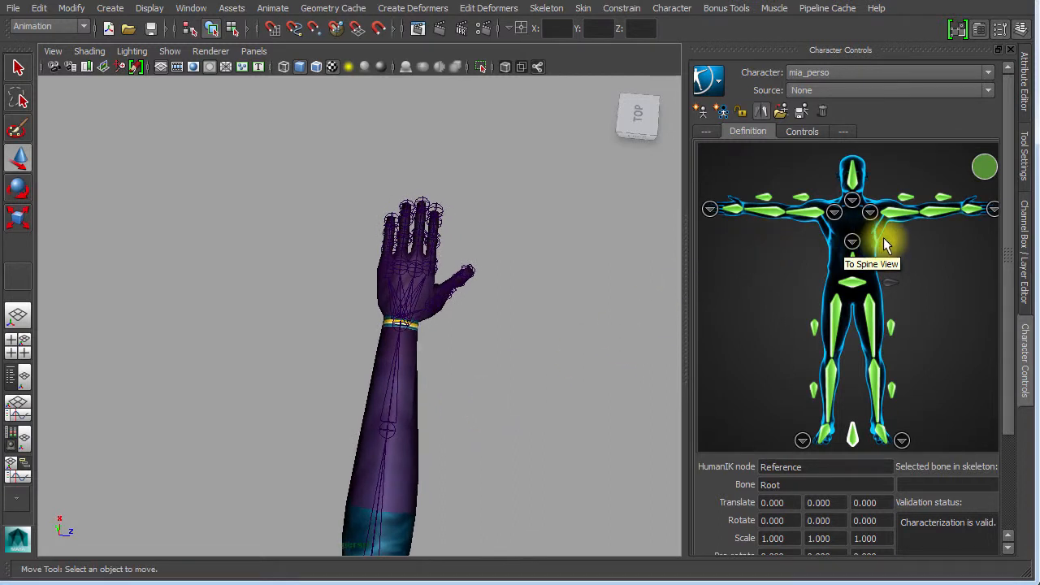
left_click(991, 211)
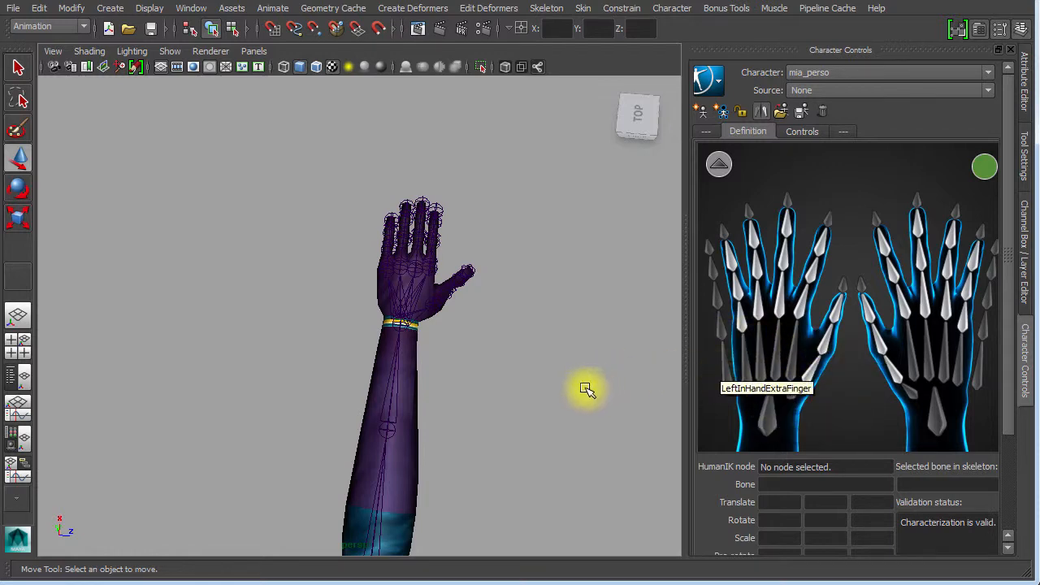
right_click_drag(480, 355, 739, 356, "alt")
middle_click_drag(654, 348, 534, 396, "alt")
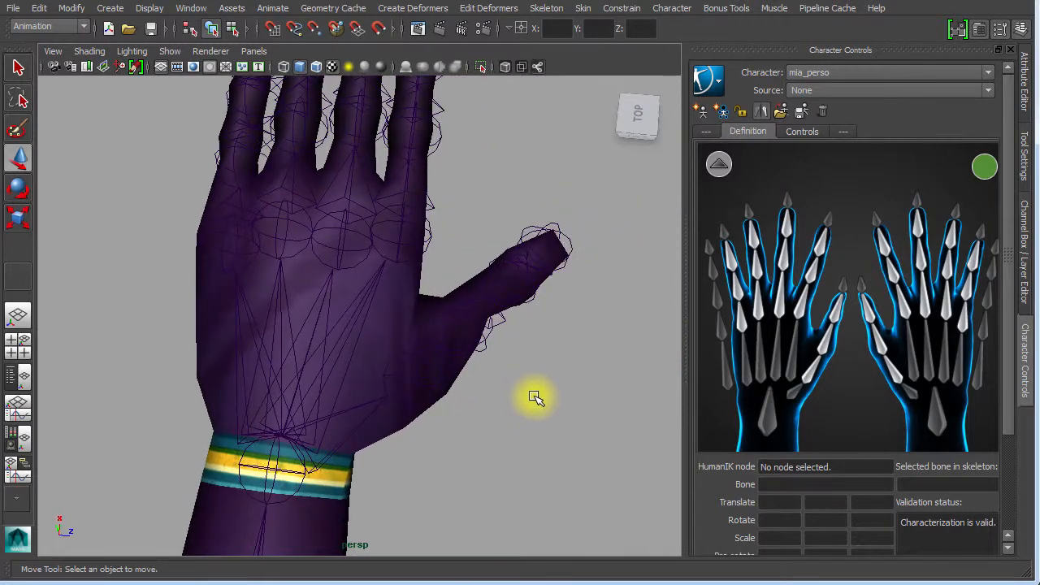
- Check the left thumb's joints and try to assign the one at its base to the LeftHandThumb1 node
left_click(420, 394)
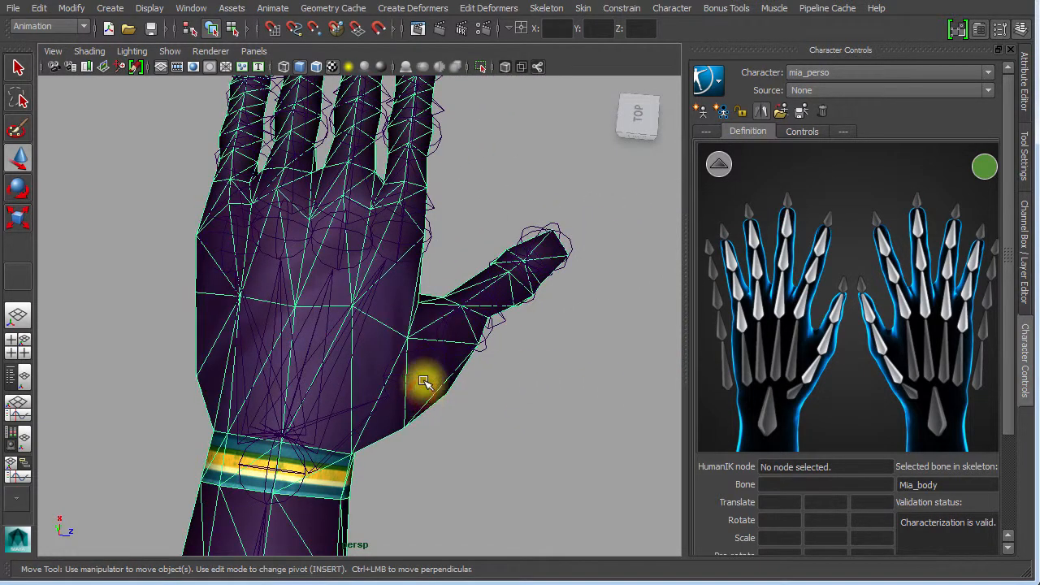
left_click(423, 382)
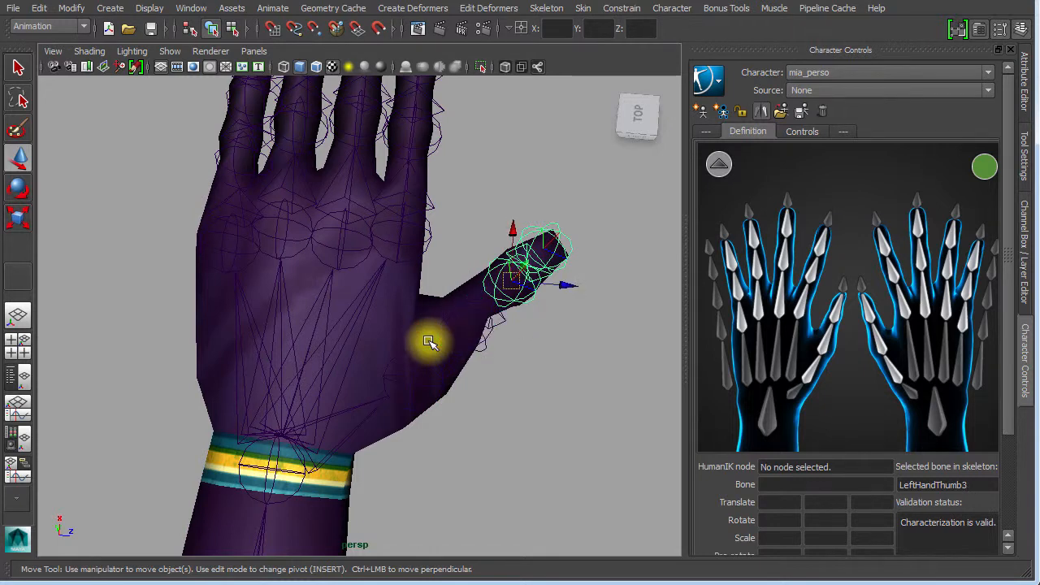
left_click(812, 376)
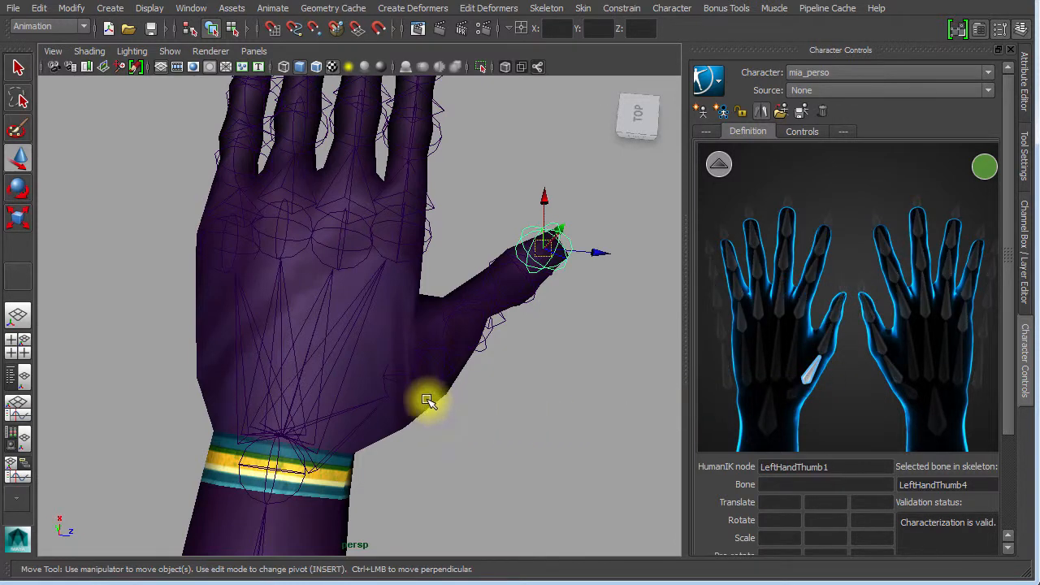
left_click(414, 373)
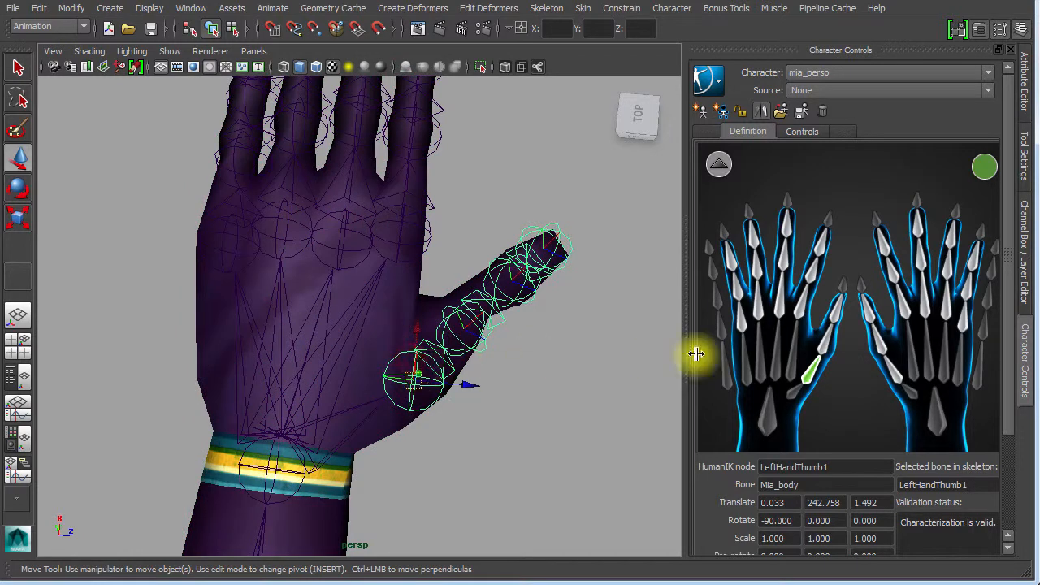
- Assign the left thumb's second, third and tip joints to the LeftHandThumb2, LeftHandThumb3 and LeftHandThumb4 nodes, then clear the selection
left_click(825, 340)
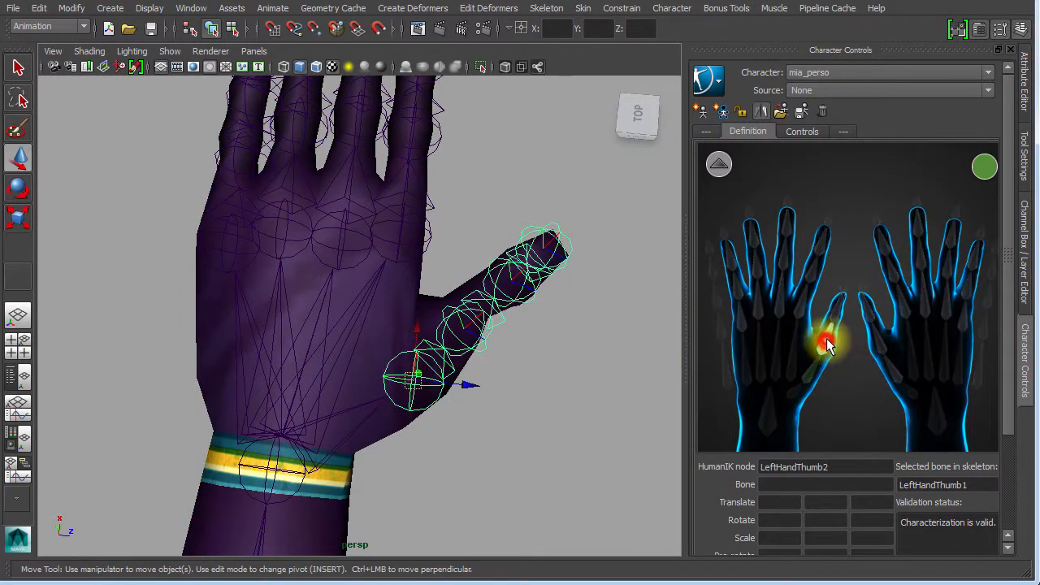
left_click(454, 308)
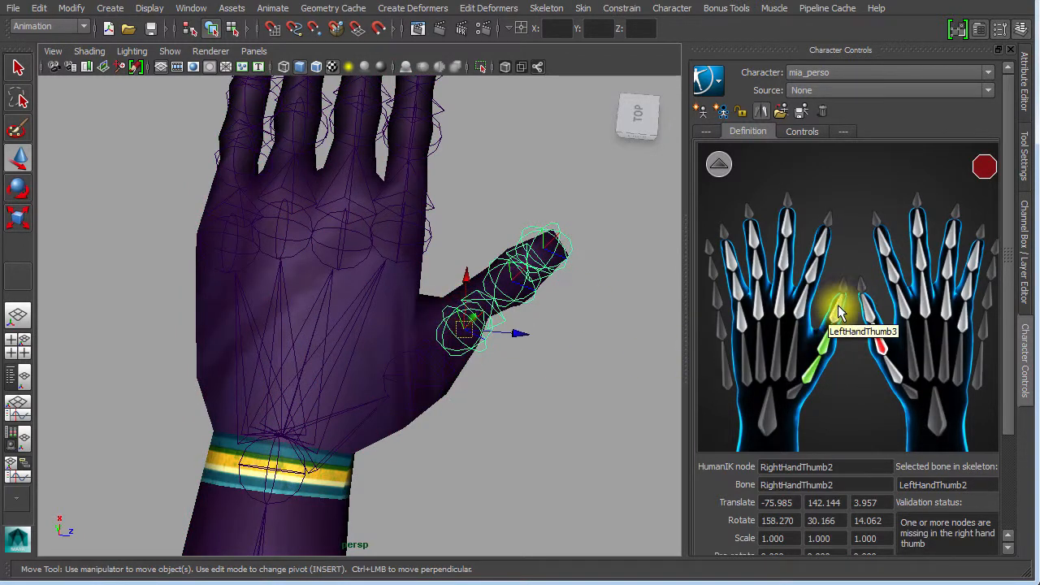
left_click(835, 307)
left_click(503, 273)
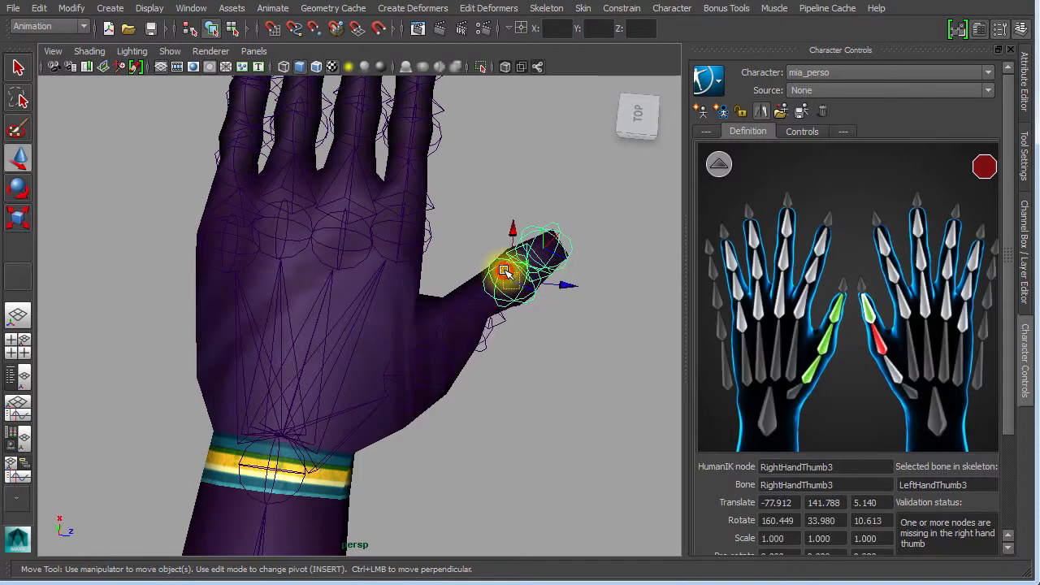
left_click(845, 286)
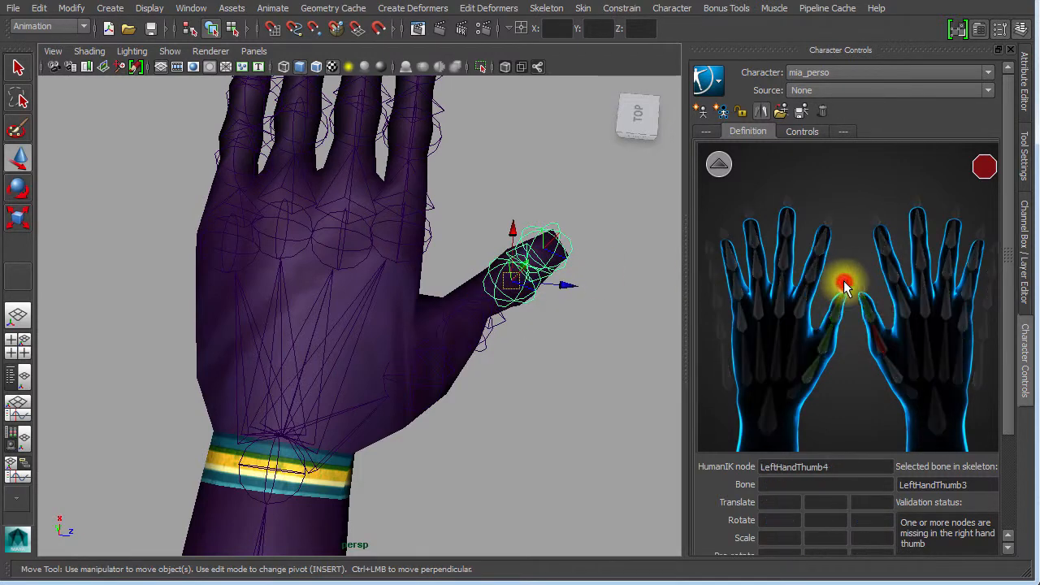
left_click(555, 229)
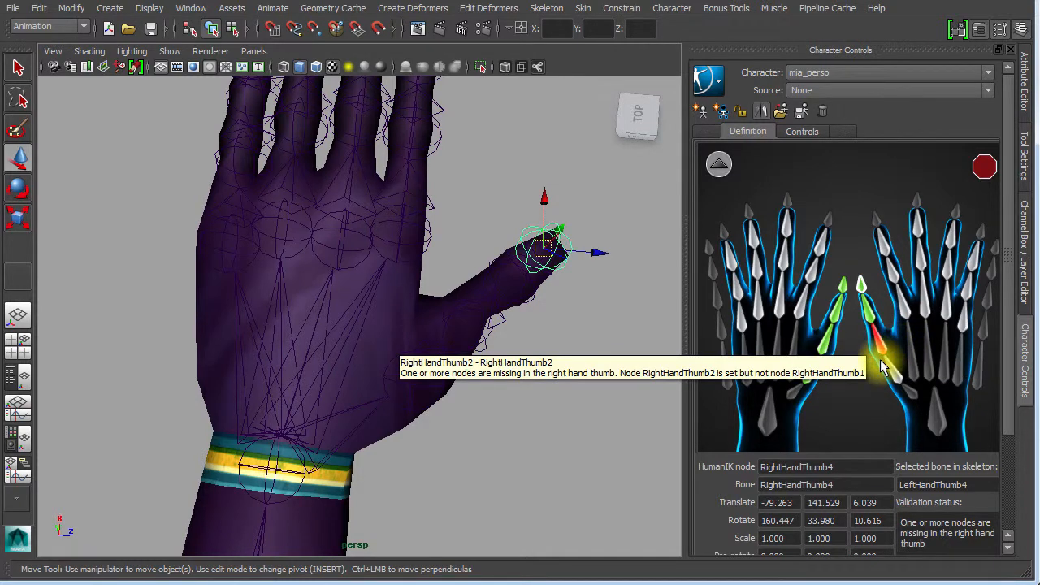
left_click(550, 335)
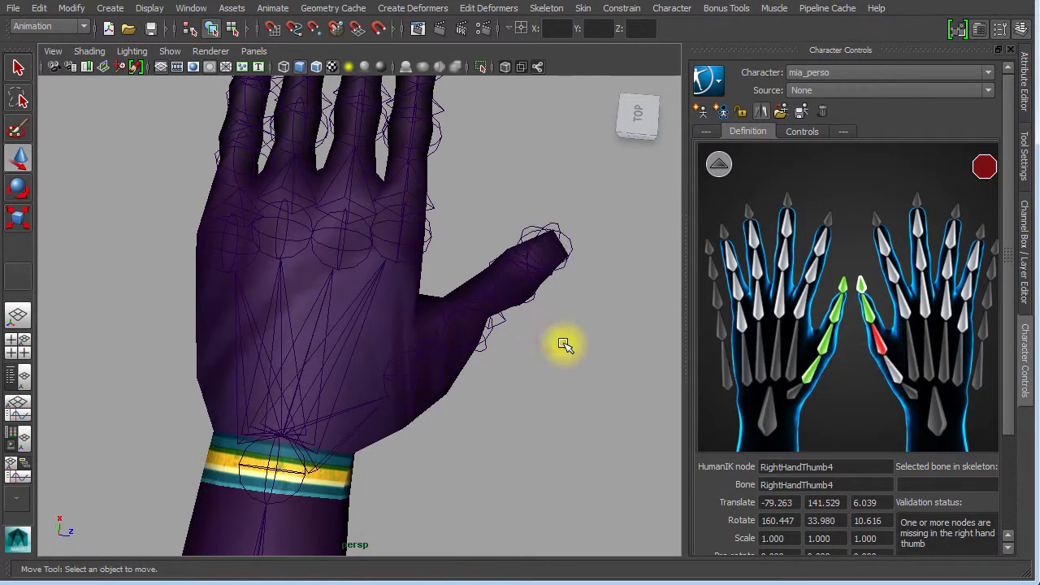
- Clear the bone assignments of the LeftHandThumb1 and LeftHandThumb3 nodes
right_click(809, 373)
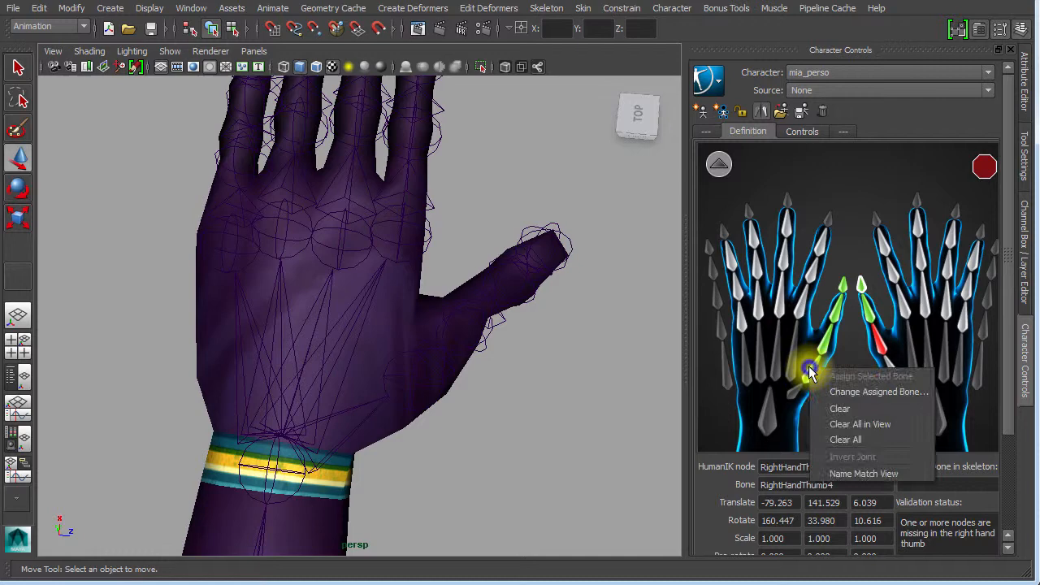
left_click(850, 409)
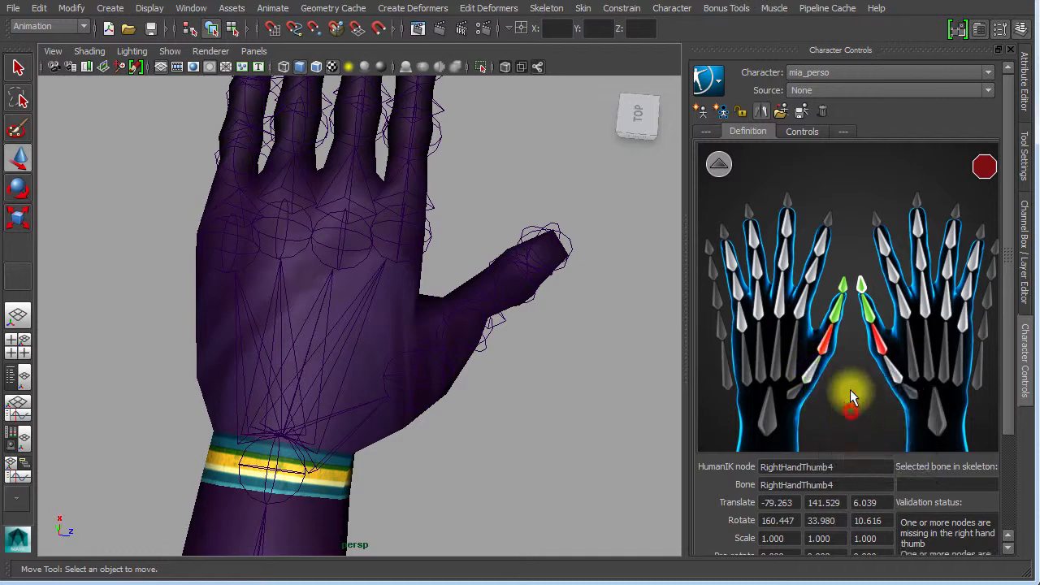
right_click(840, 330)
left_click(868, 363)
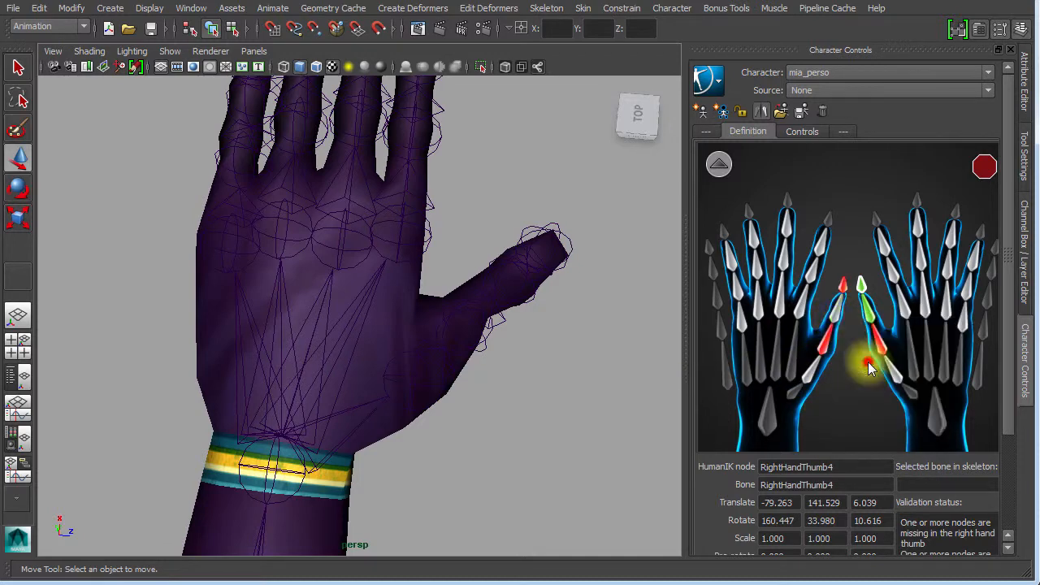
- Clear the bone assignments of the RightHandThumb3, RightHandThumb4 and RightHandThumb2 nodes
right_click(861, 323)
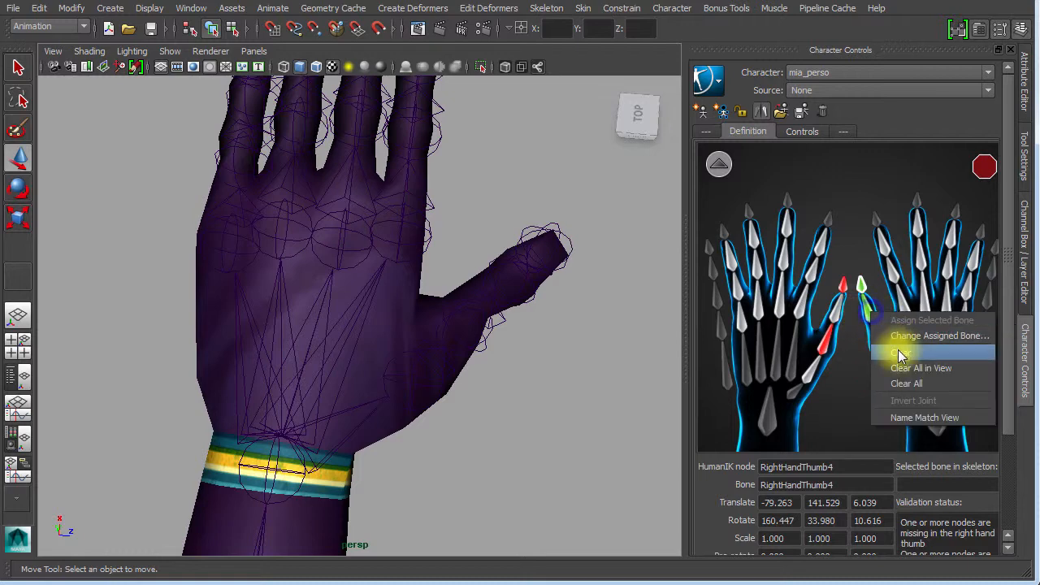
left_click(903, 360)
right_click(863, 284)
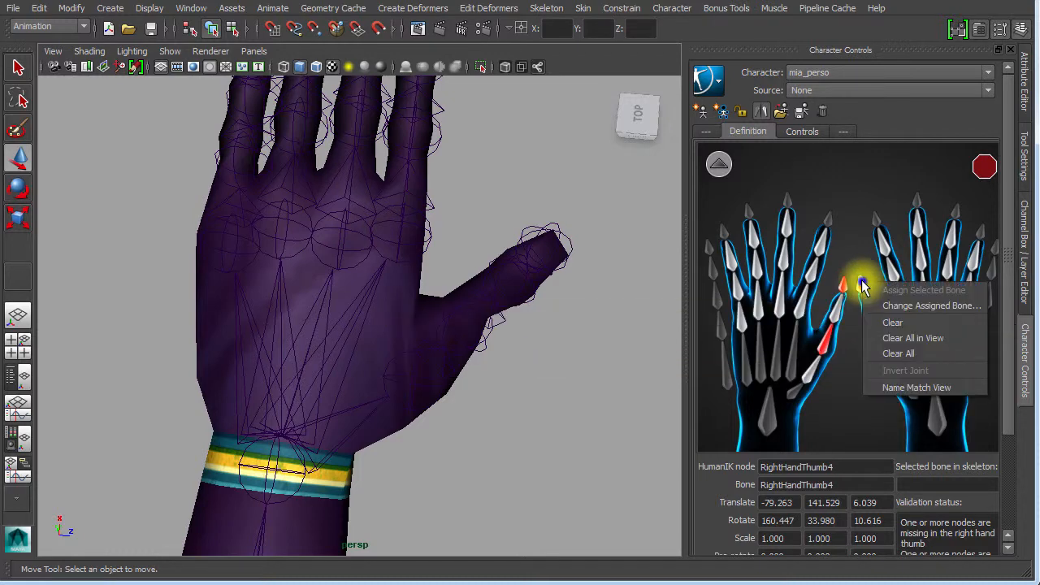
left_click(887, 325)
right_click(873, 346)
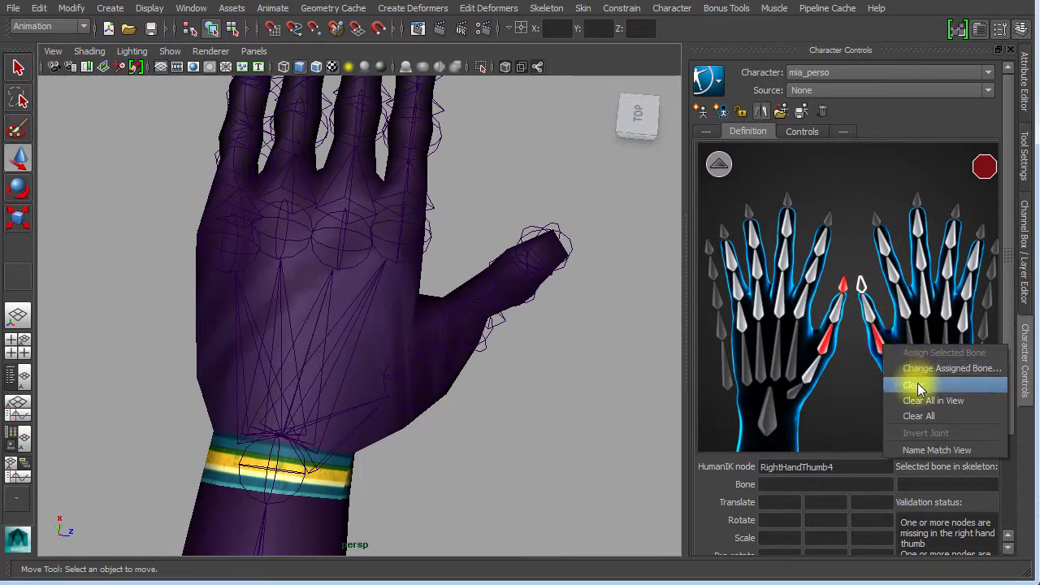
left_click(887, 385)
- Clear the bone assignments of the LeftHandThumb2 and LeftHandThumb4 nodes
right_click(831, 348)
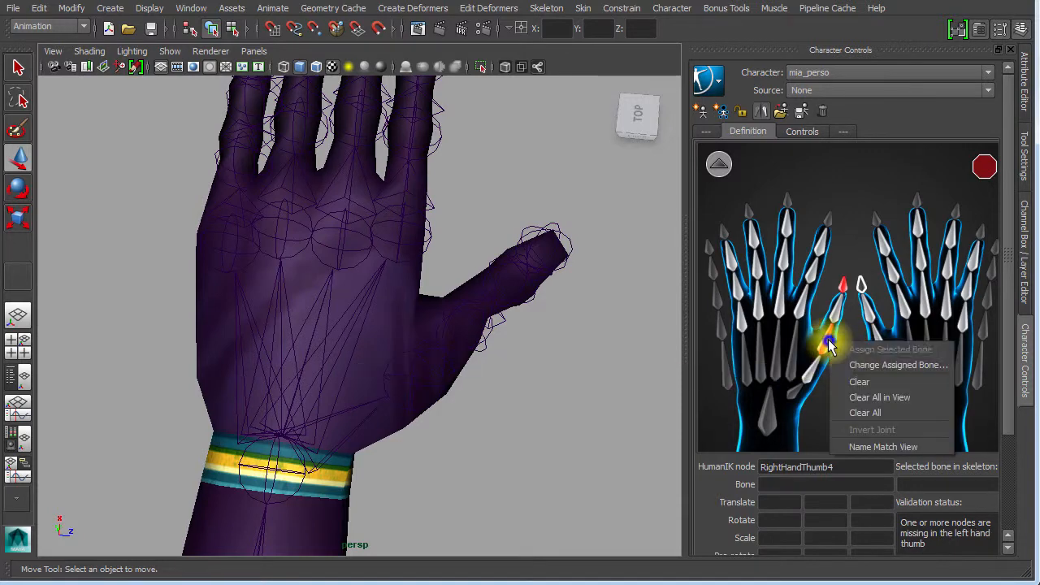
left_click(878, 385)
right_click(847, 289)
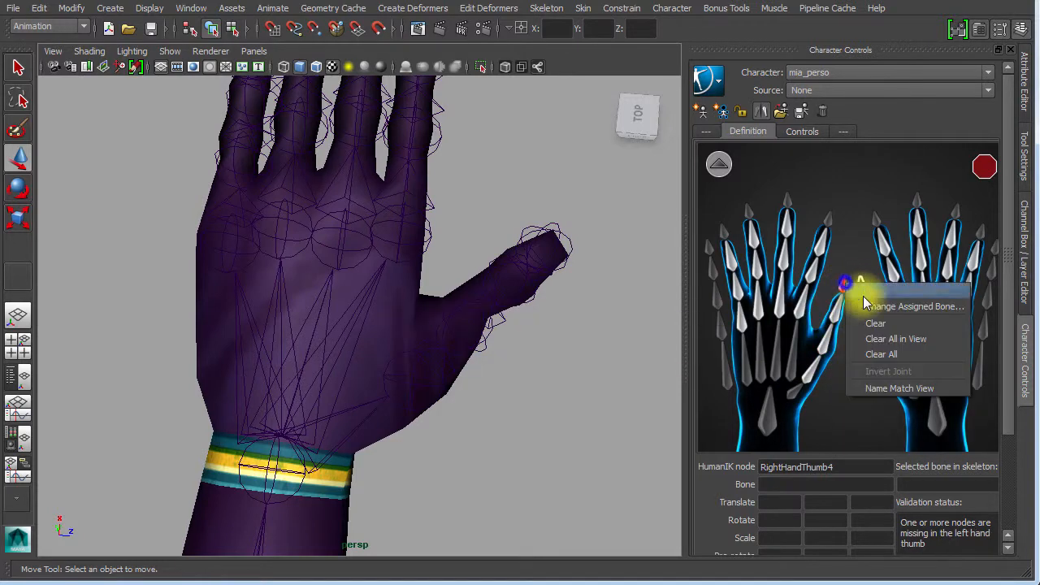
left_click(884, 325)
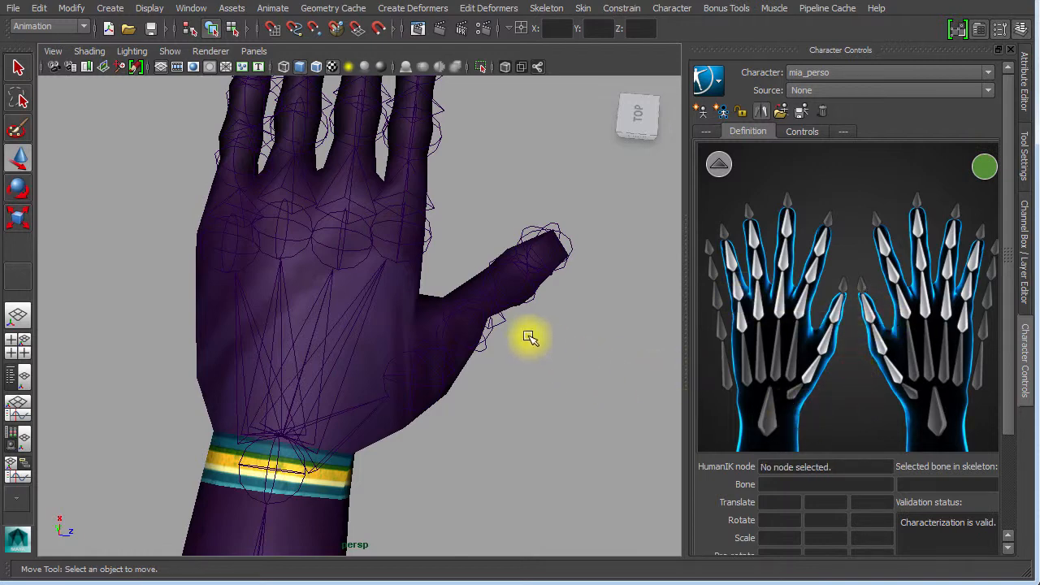
- Assign the left thumb's base joint to the LeftHandThumb1 node and the next joint along to LeftHandThumb2
right_click_drag(540, 400, 597, 348, "alt")
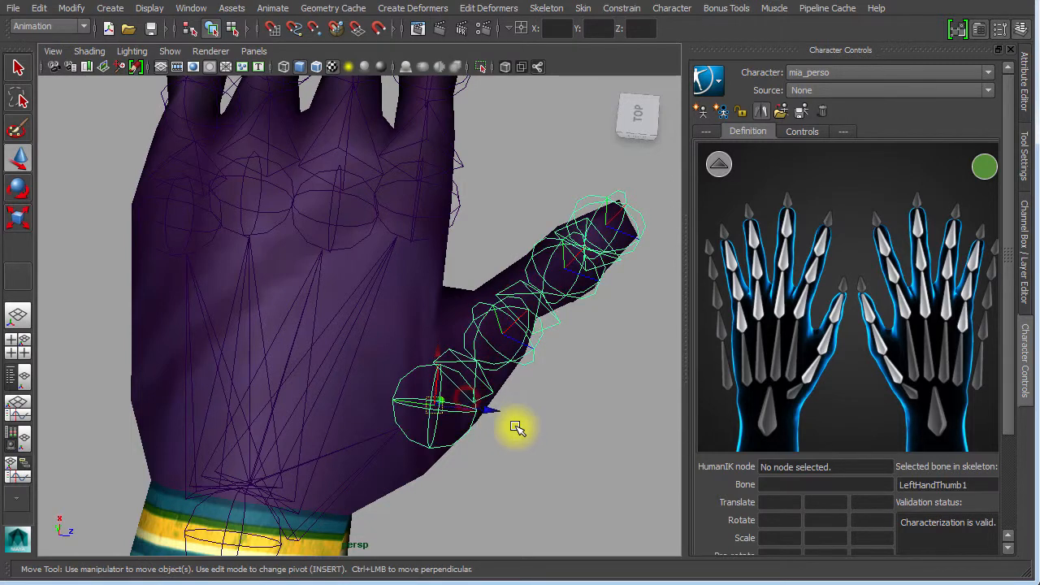
left_click(611, 445)
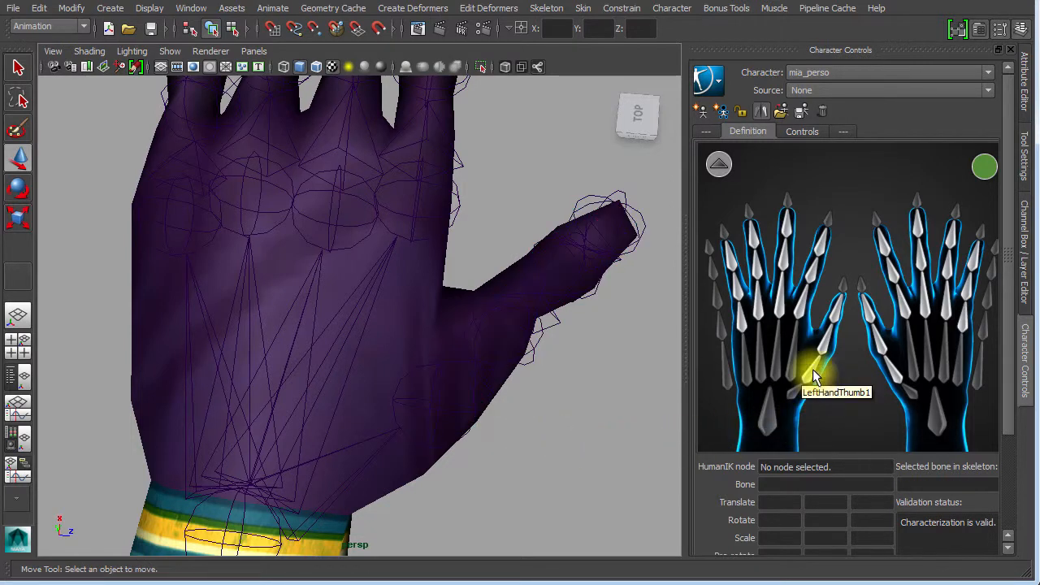
left_click(421, 406)
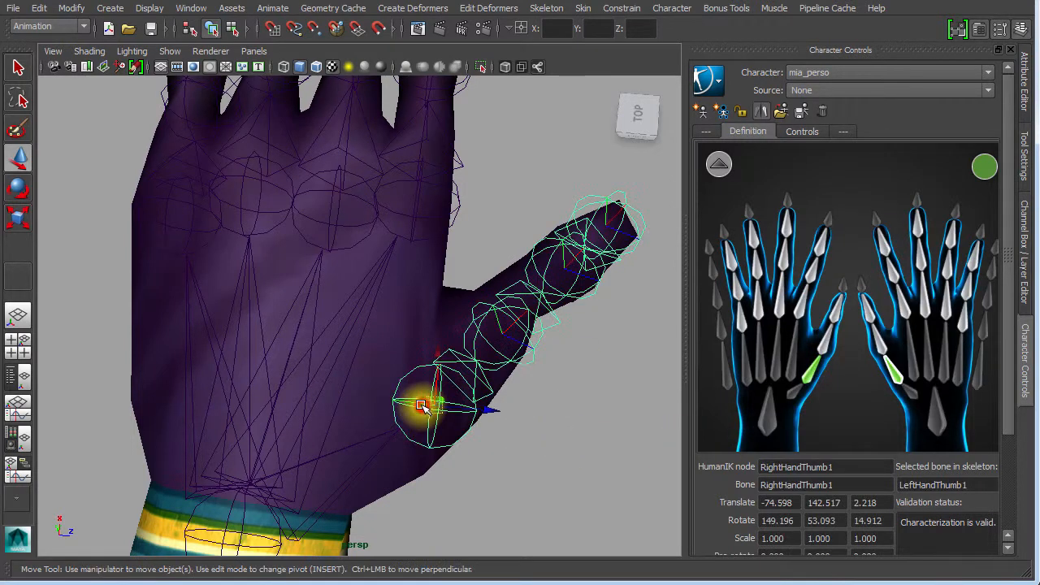
left_click(828, 345)
left_click(504, 339)
left_click(496, 312)
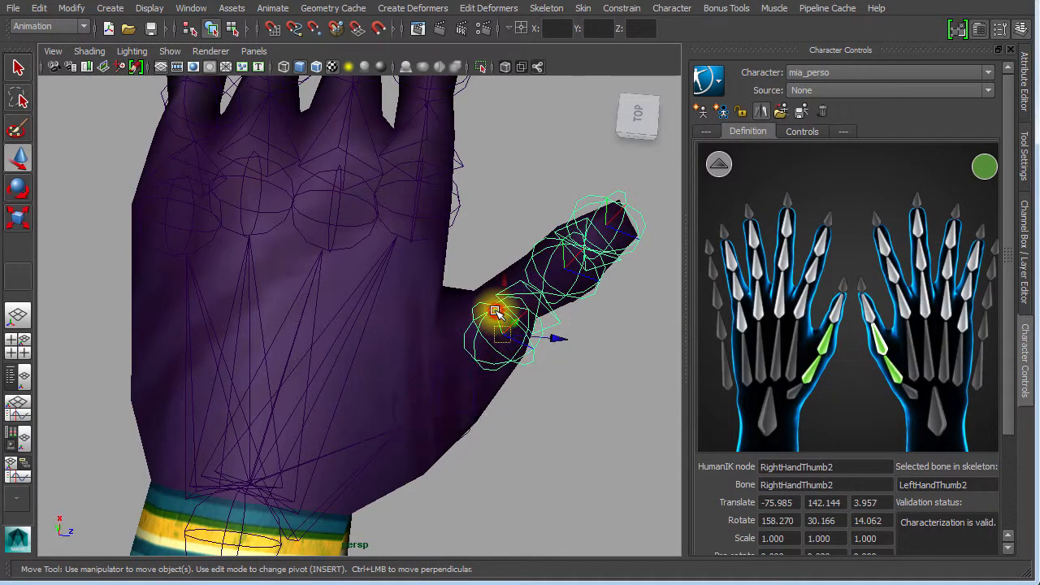
- Try to assign the left thumb's third and tip joints to LeftHandThumb3 and LeftHandThumb4, then undo the tip assignment
left_click(834, 308)
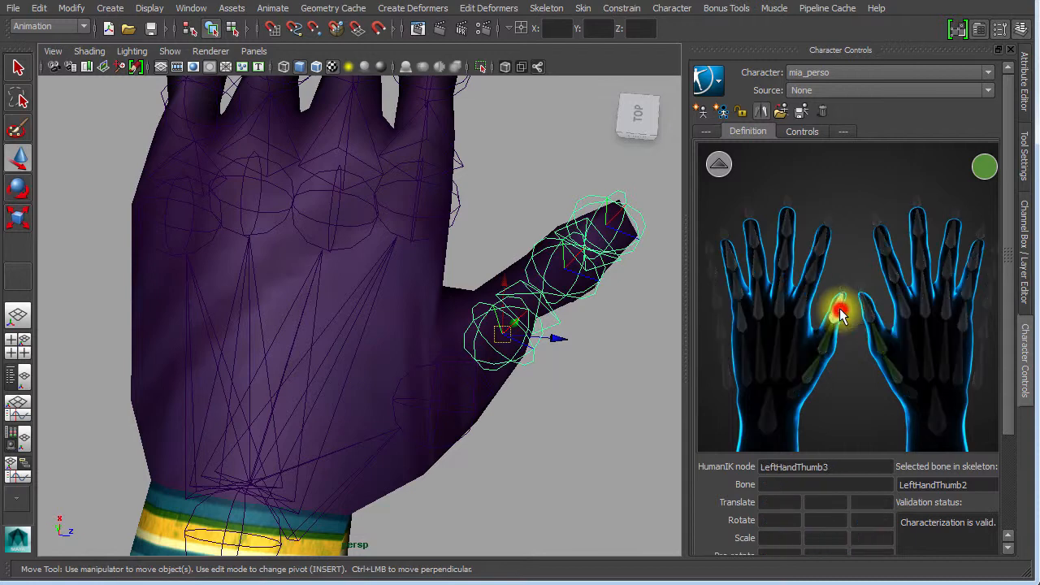
left_click(579, 285)
left_click(542, 259)
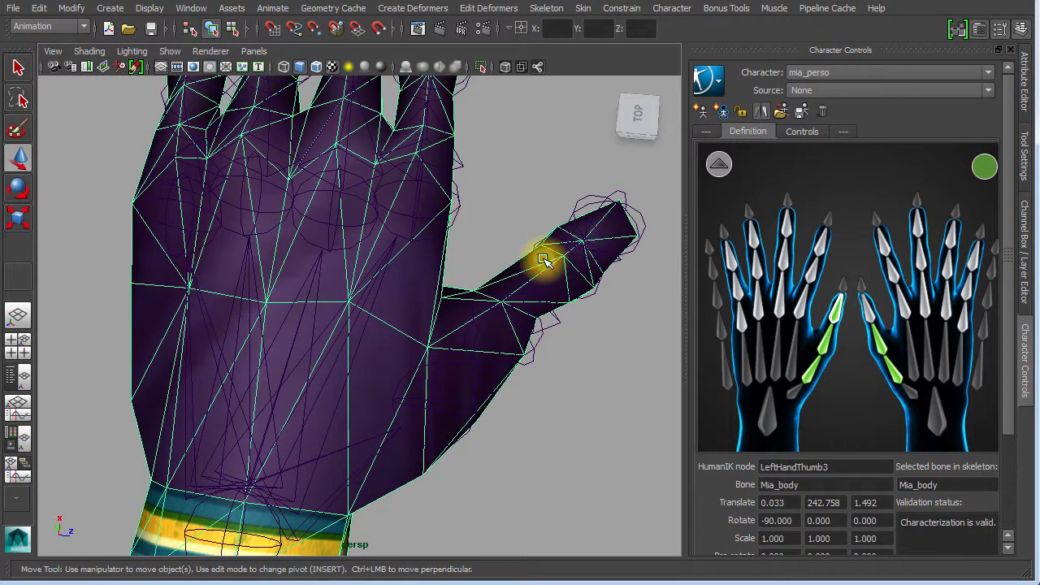
left_click(845, 289)
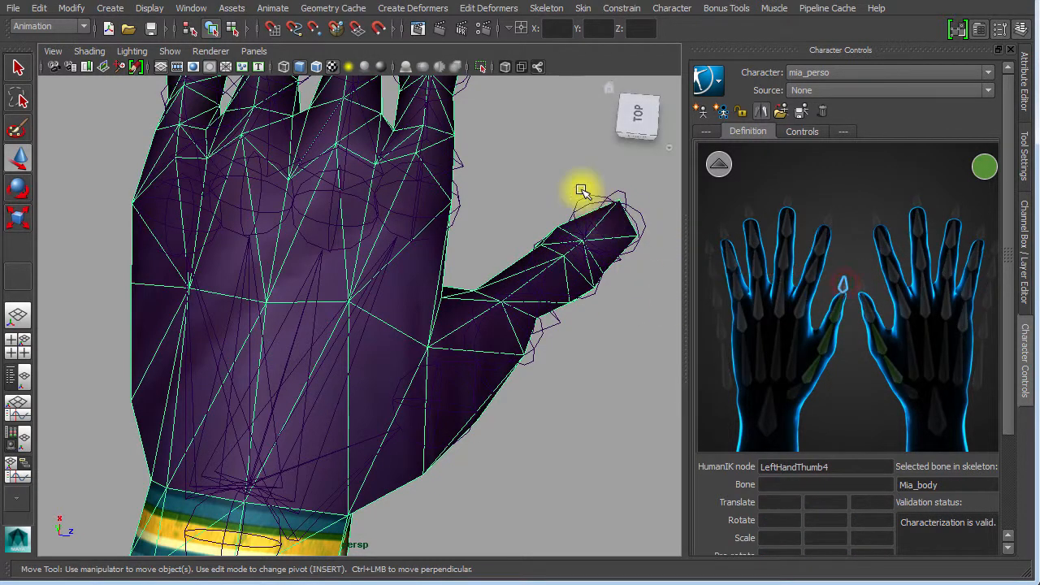
left_click(625, 207)
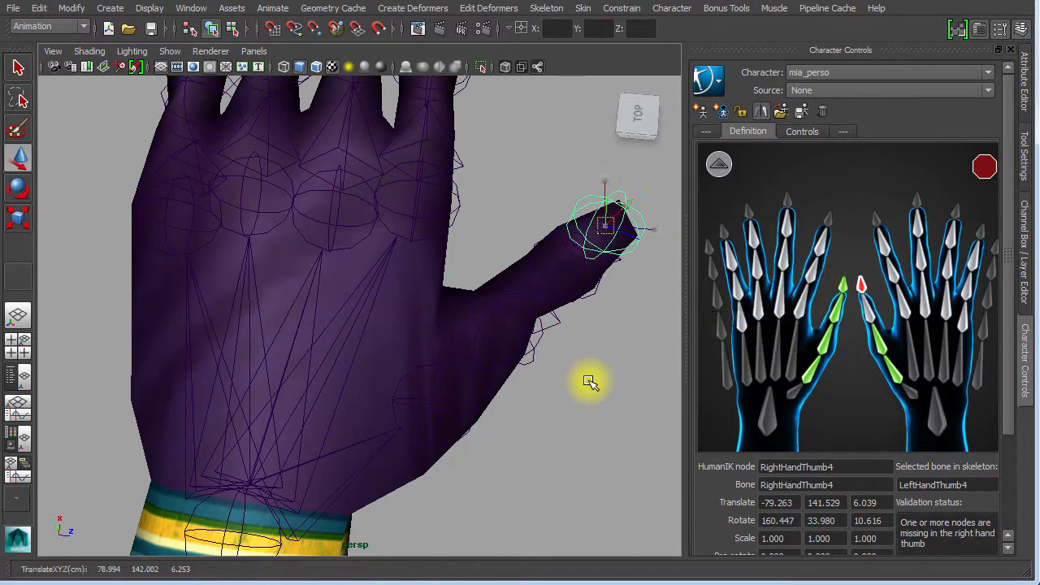
key("ctrl+z")
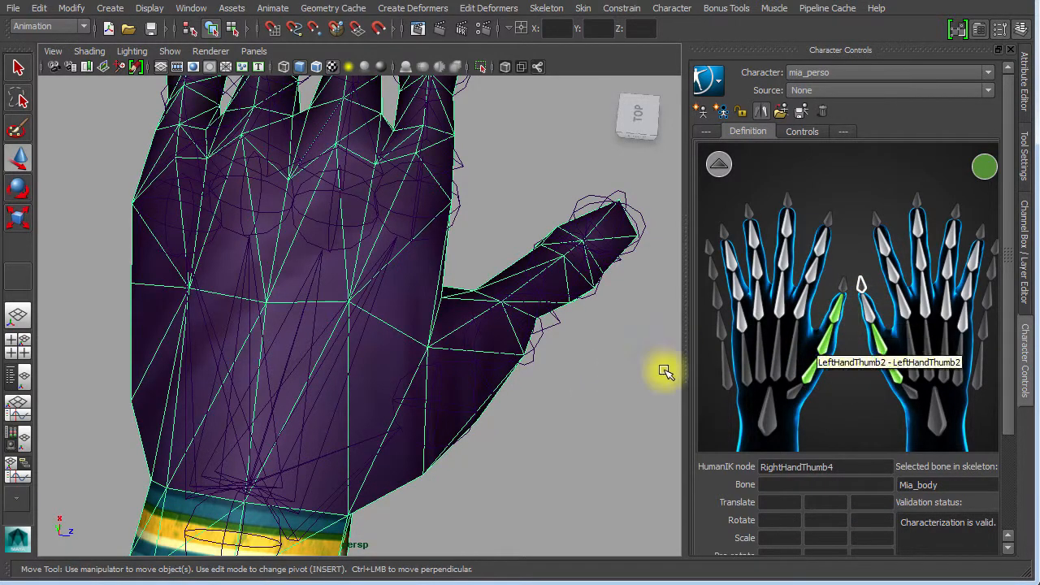
- Assign the right thumb's third joint to the RightHandThumb3 node, accept the mirrored change of LeftHandThumb3, and clear the selection
right_click_drag(556, 405, 260, 359, "alt")
right_click_drag(380, 385, 195, 376, "alt")
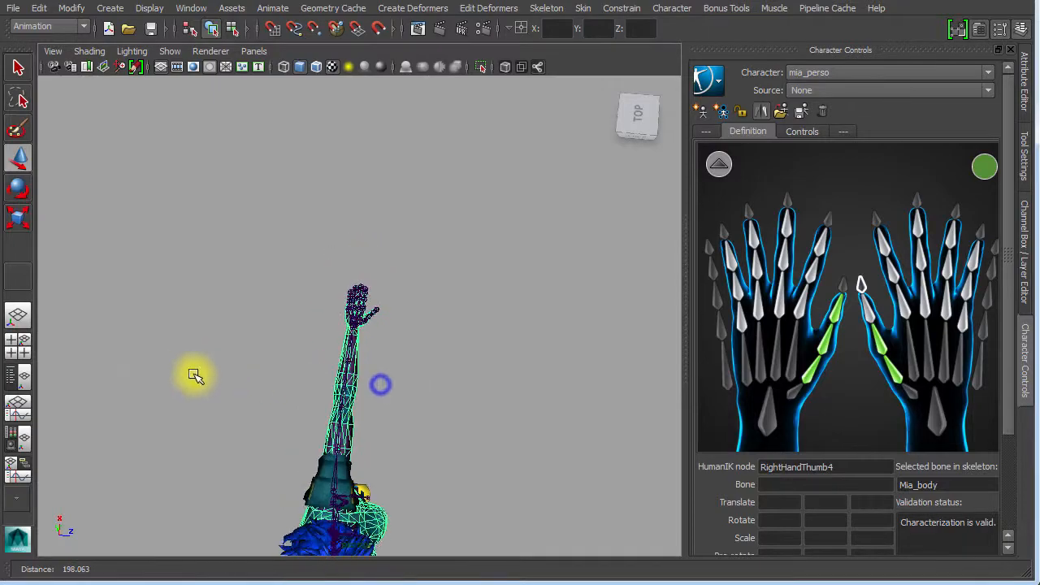
left_click_drag(338, 398, 309, 300, "alt")
right_click_drag(309, 301, 495, 321, "alt")
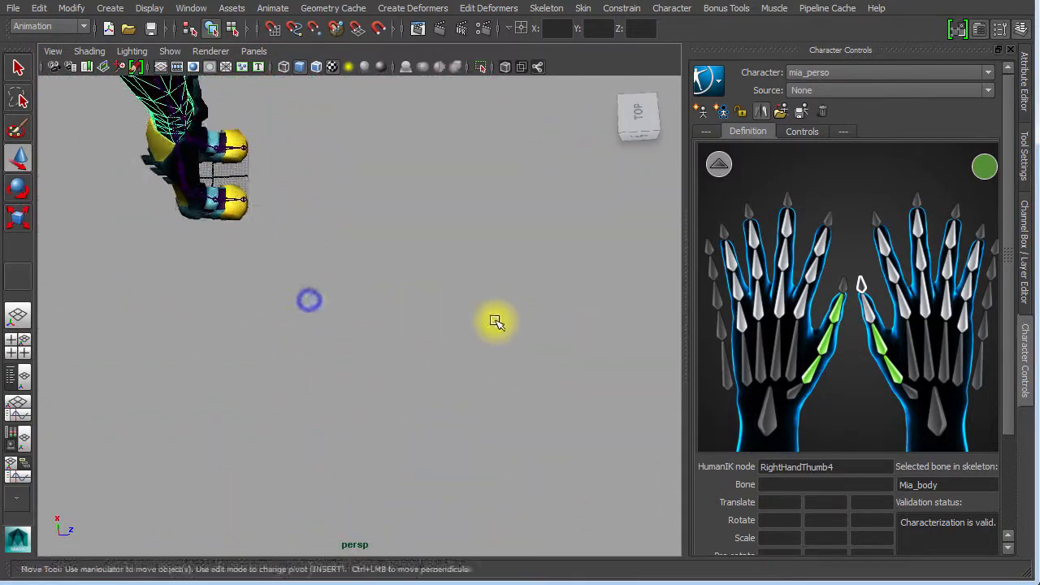
middle_click_drag(582, 360, 808, 443, "alt")
right_click_drag(428, 369, 608, 371, "alt")
middle_click_drag(608, 372, 608, 394, "alt")
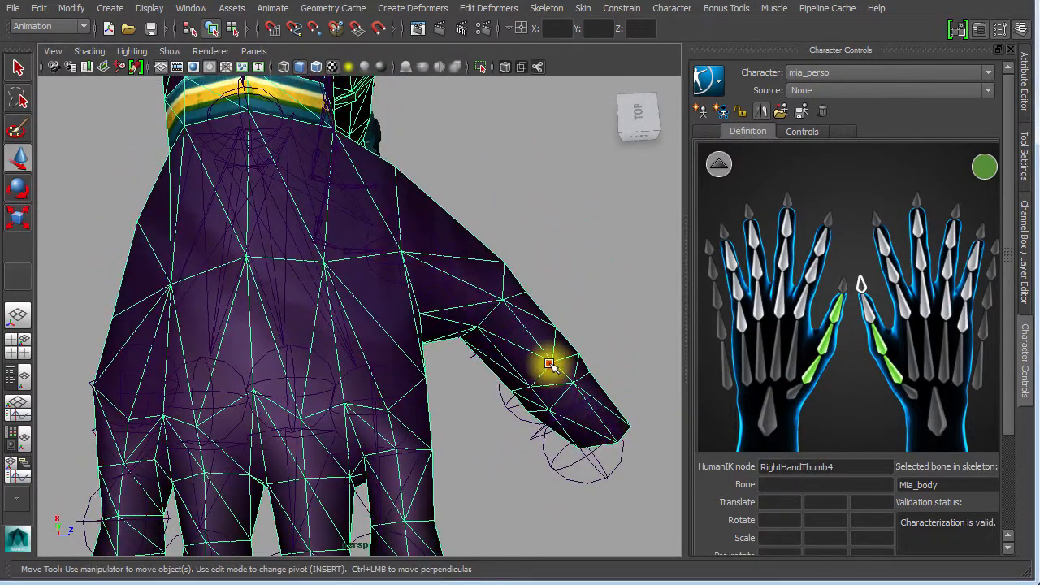
left_click(533, 371)
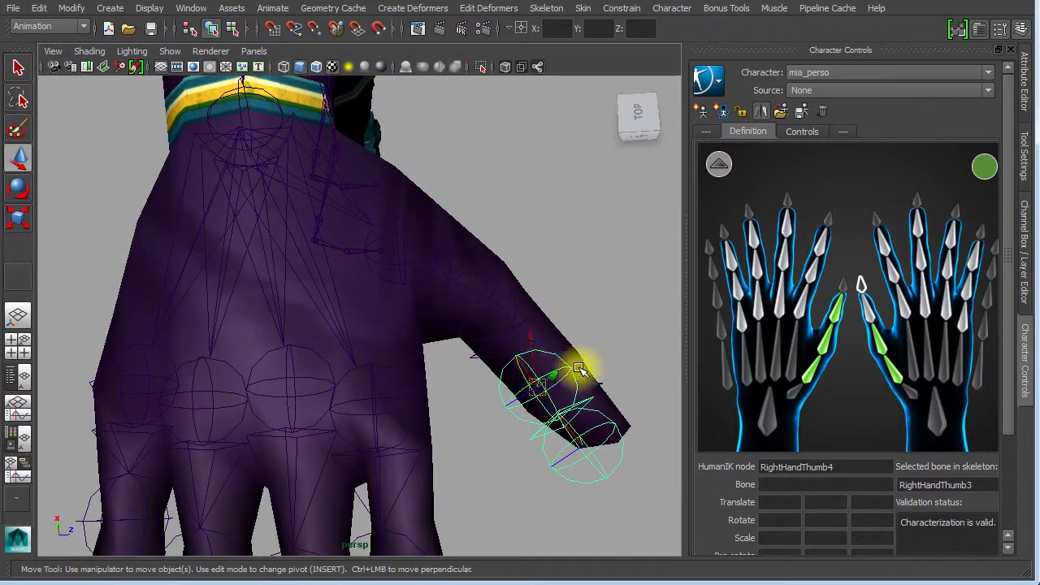
right_click(866, 311)
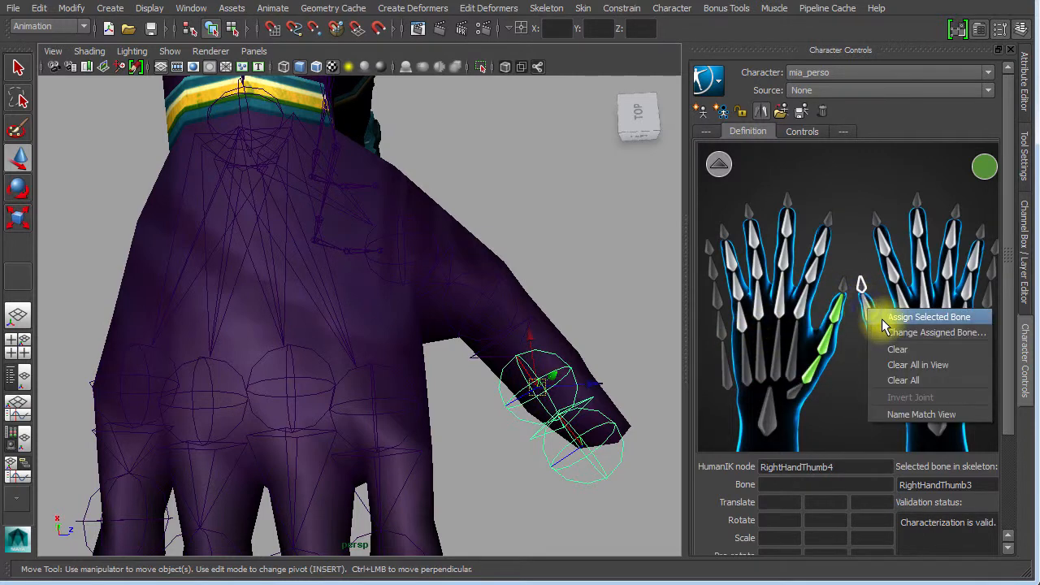
left_click(901, 317)
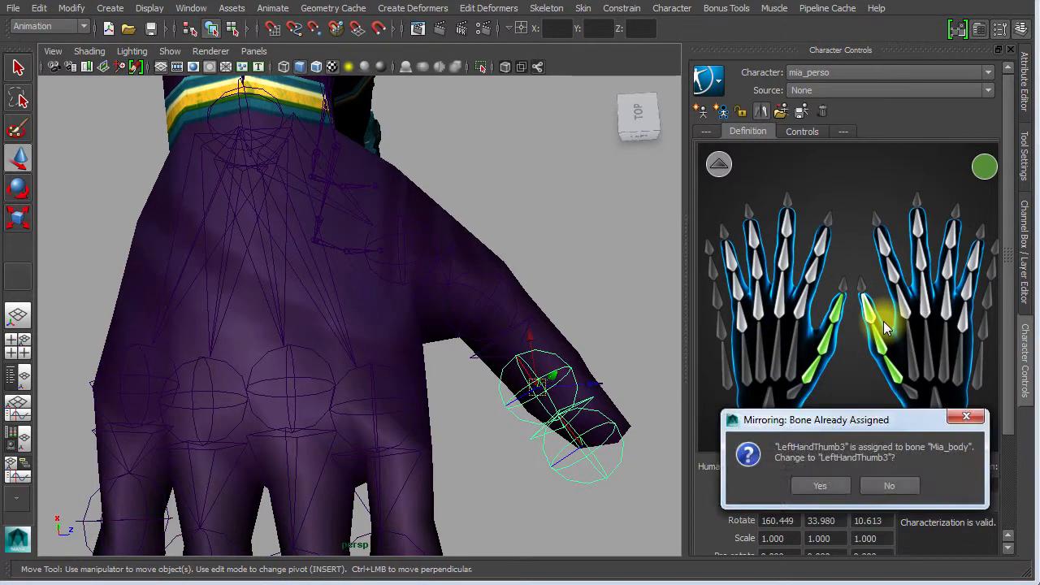
left_click(817, 486)
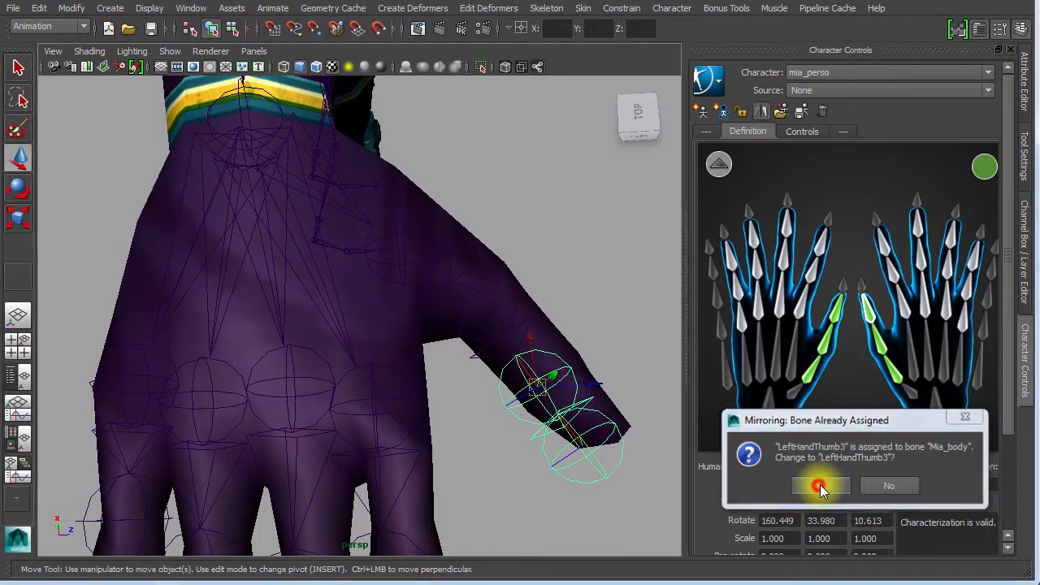
left_click(488, 191)
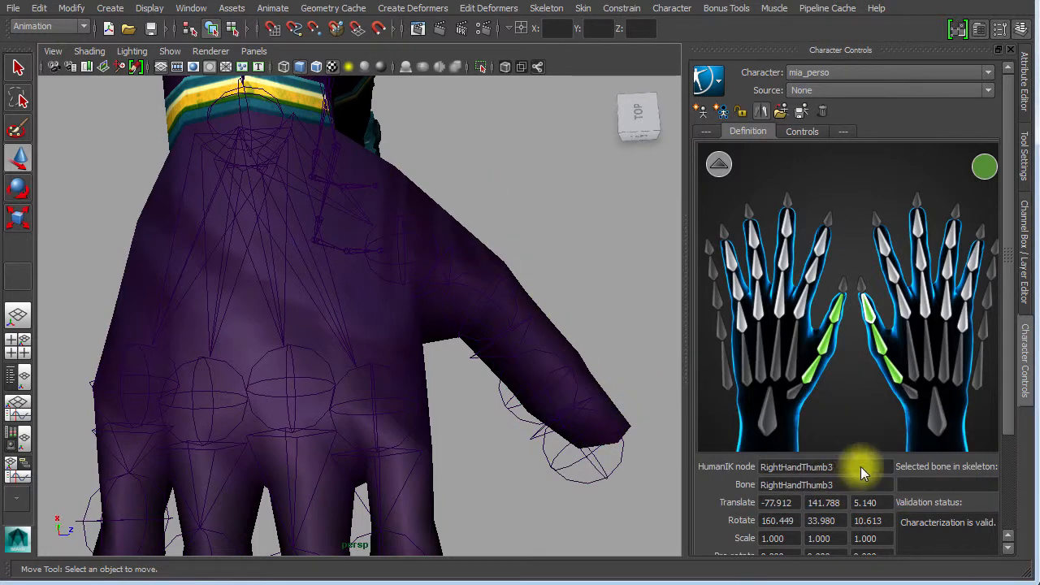
- Assign the joint at the right thumb's tip to the RightHandThumb4 node
left_click(591, 446)
right_click(861, 288)
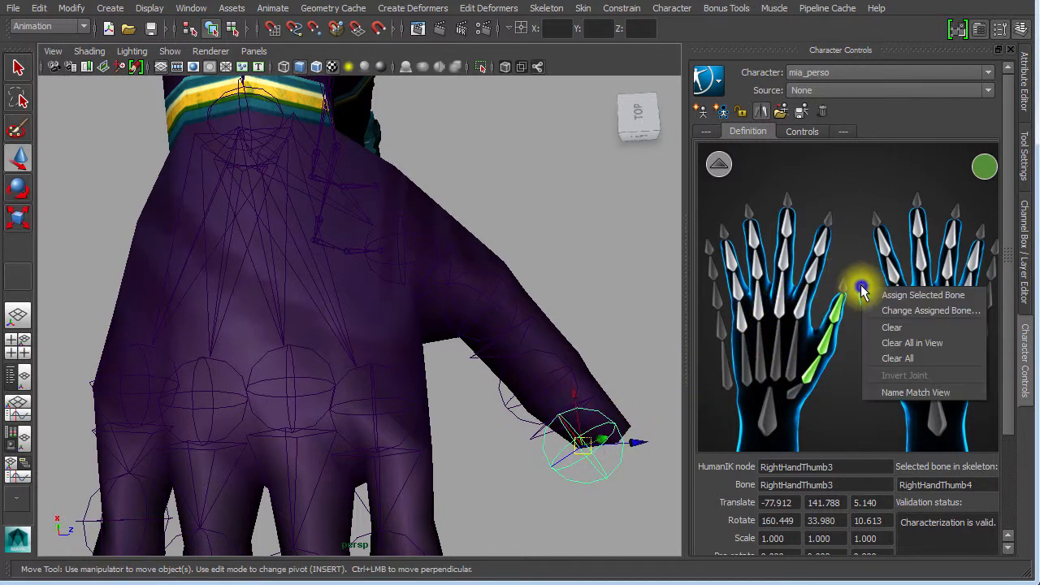
left_click(883, 294)
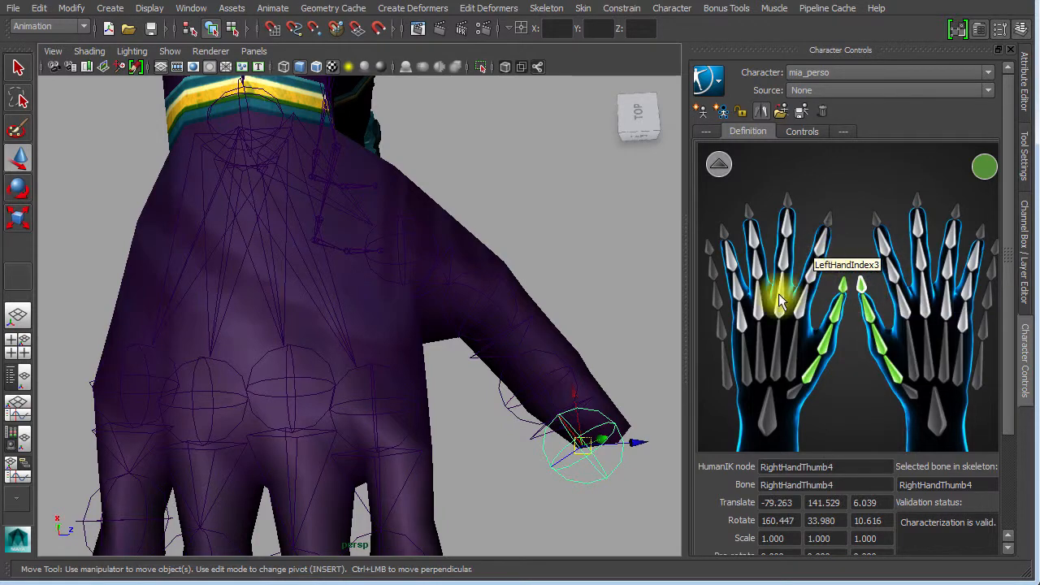
- Assign the right index finger's base joint to the RightHandIndex1 node and check its mirrored LeftHandIndex1 mapping
left_click_drag(608, 315, 731, 315, "alt")
middle_click_drag(590, 285, 553, 374, "alt")
left_click_drag(553, 374, 497, 314, "alt")
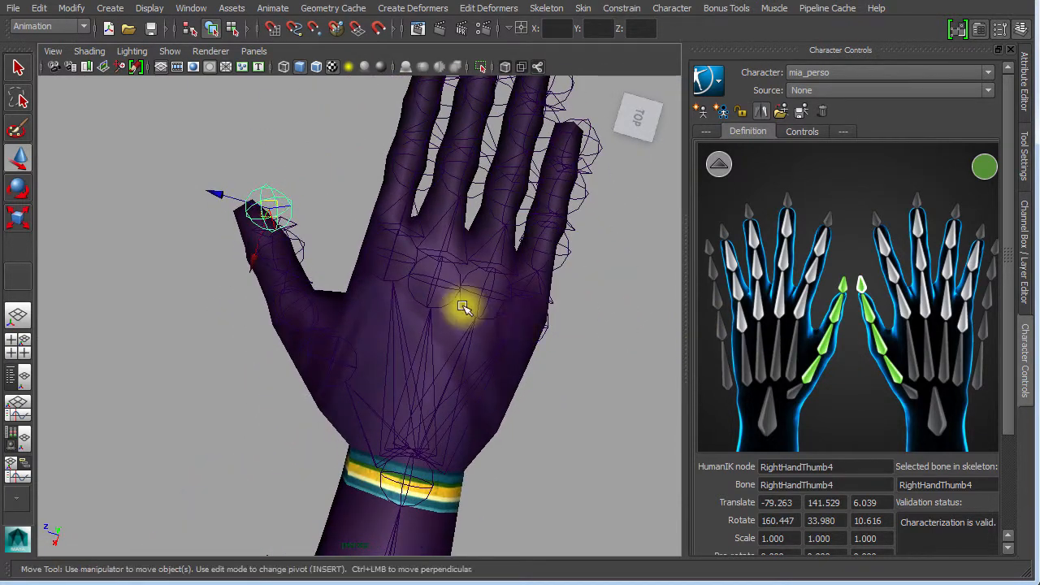
right_click_drag(464, 303, 506, 307, "alt")
middle_click_drag(506, 316, 485, 492, "alt")
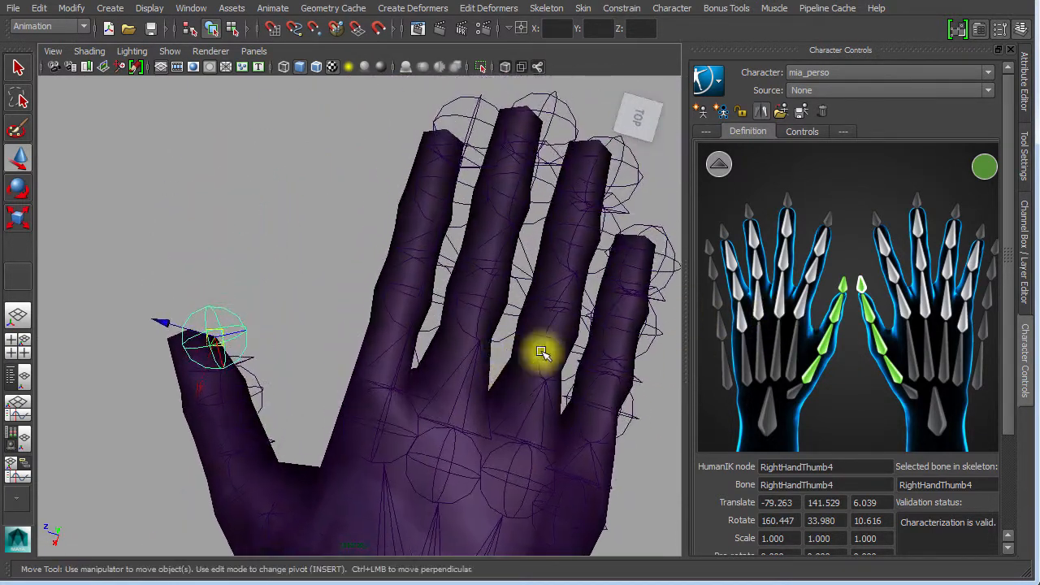
left_click(901, 313)
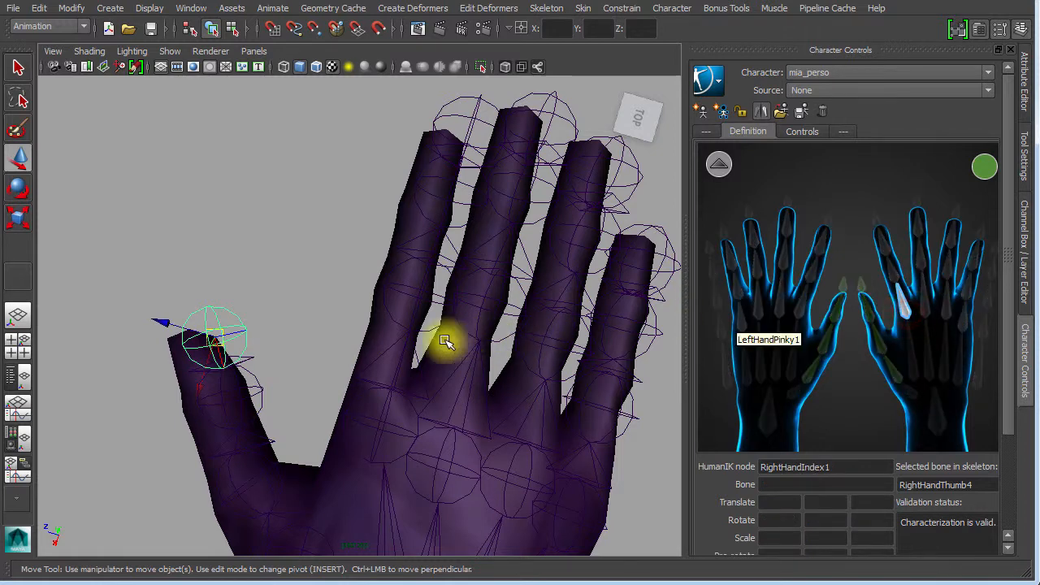
left_click(391, 358)
left_click(807, 295)
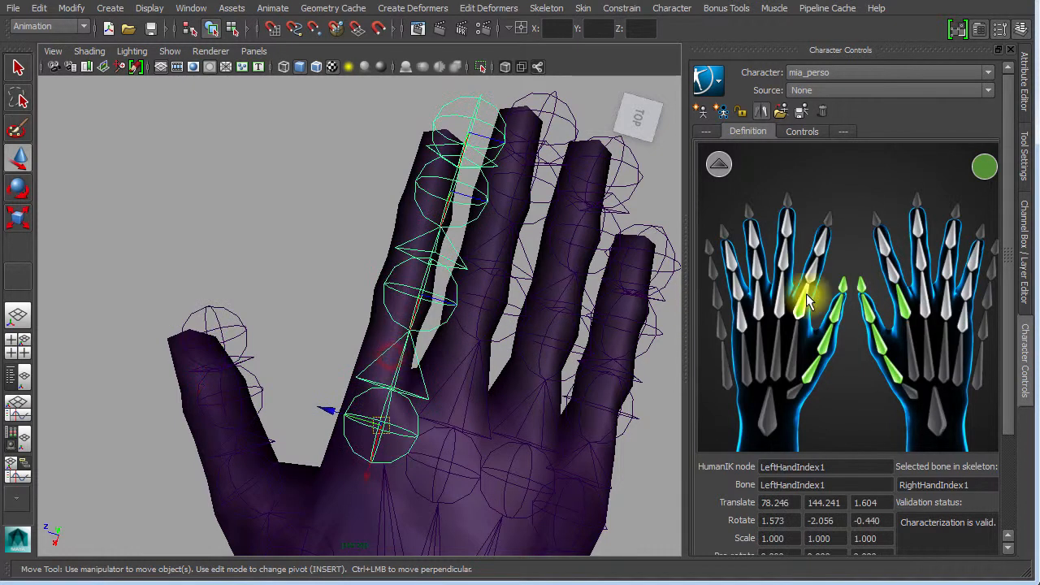
- Assign the right index finger's second, third and tip joints to the RightHandIndex2, RightHandIndex3 and RightHandIndex4 nodes
left_click(894, 280)
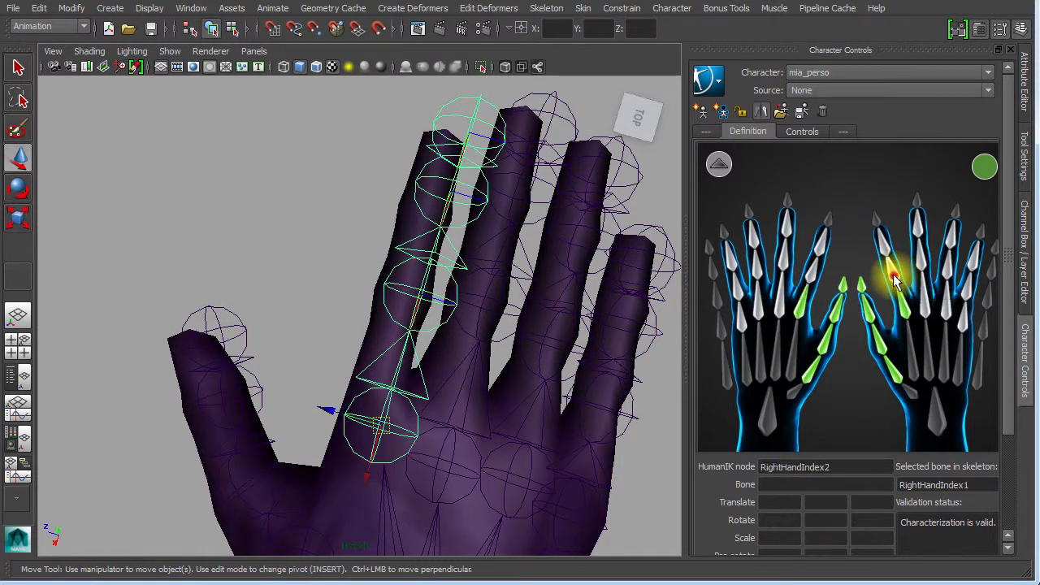
left_click(428, 274)
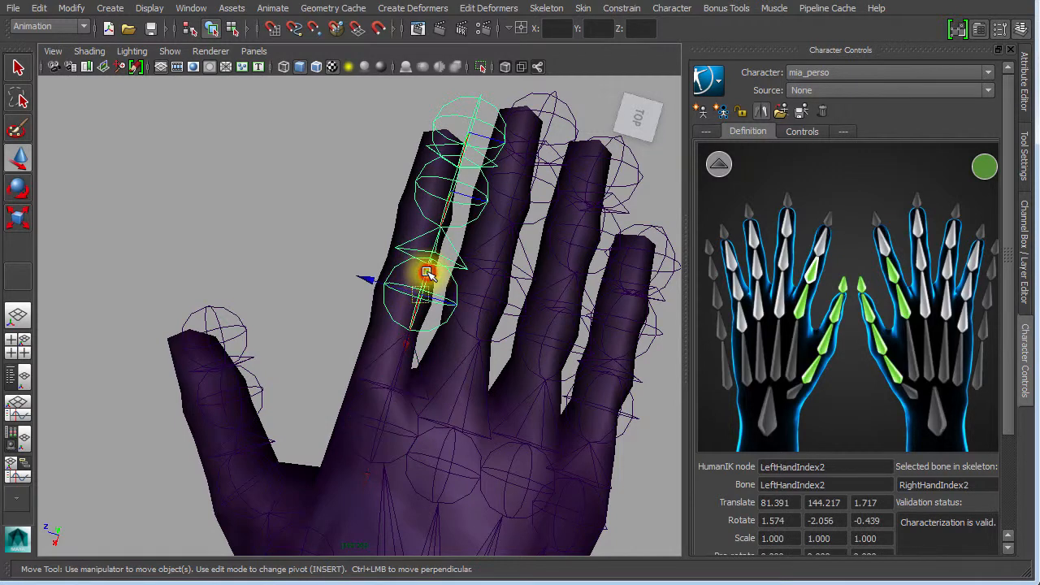
left_click(879, 240)
left_click(452, 195)
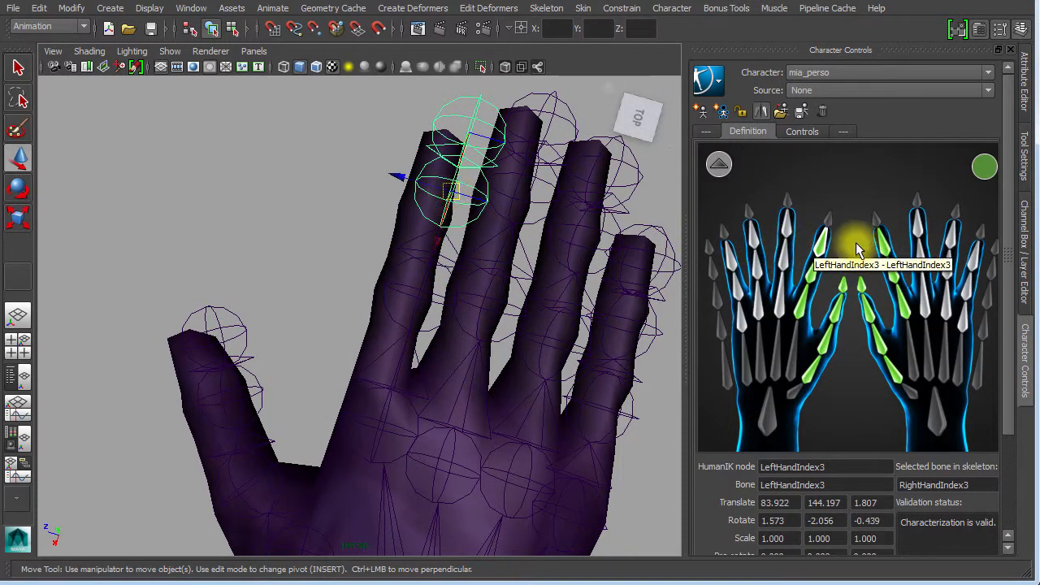
left_click(875, 223)
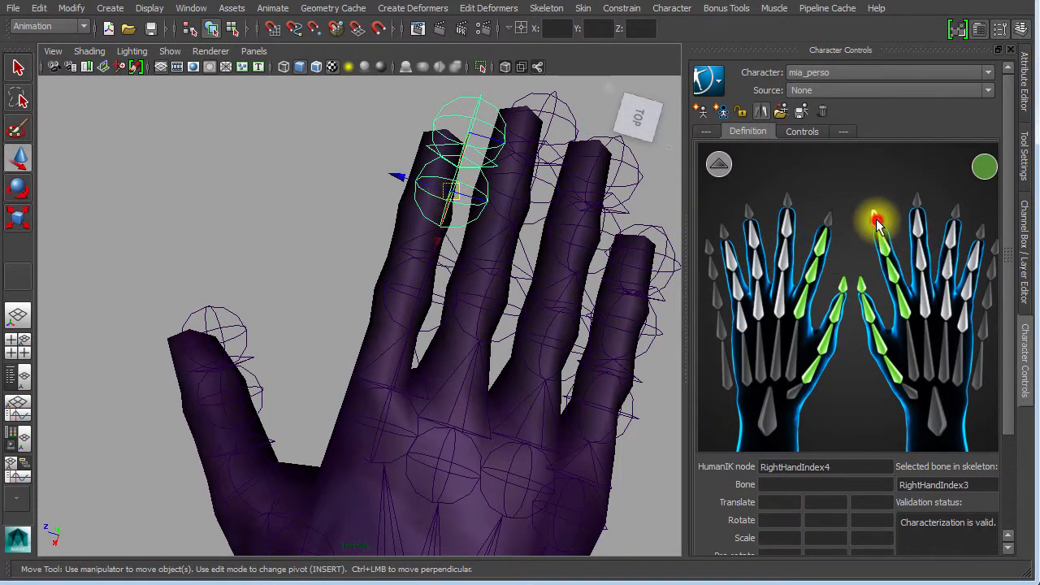
left_click(472, 121)
- Assign the right middle finger's base and second joints to the RightHandMiddle1 and RightHandMiddle2 nodes
left_click_drag(402, 292, 436, 297, "alt")
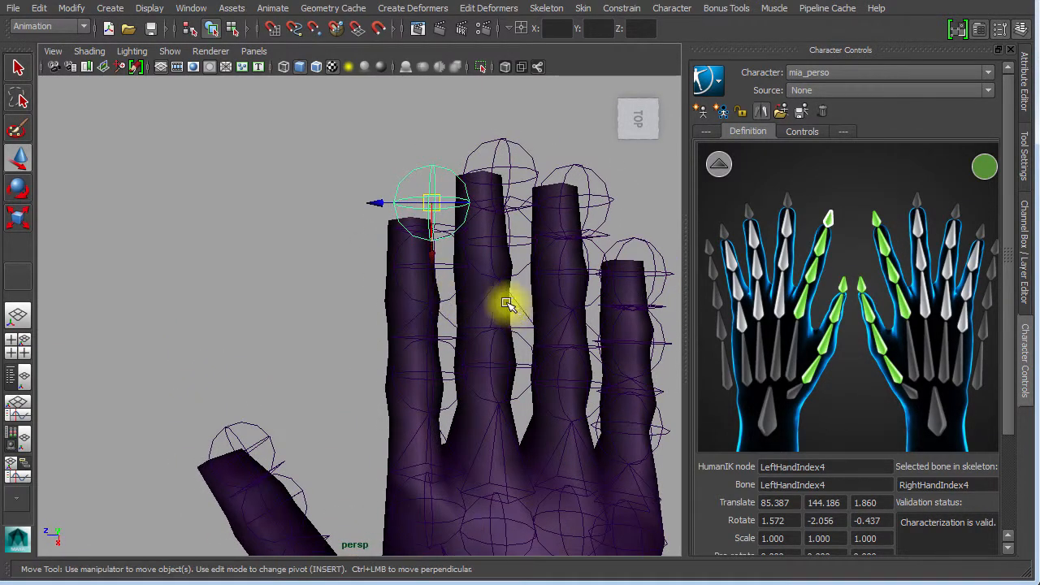
left_click(928, 307)
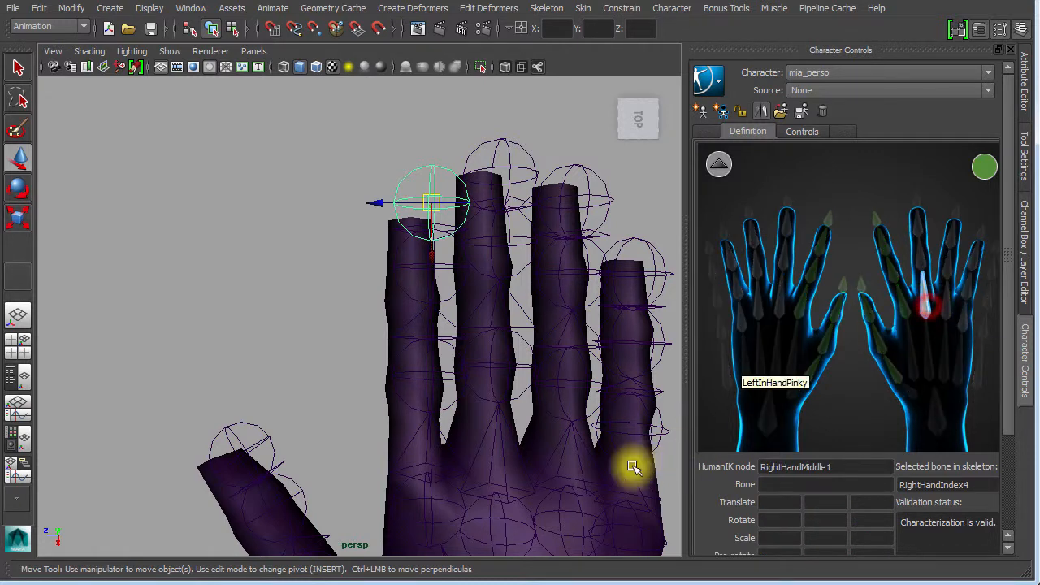
left_click(503, 448)
left_click(921, 256)
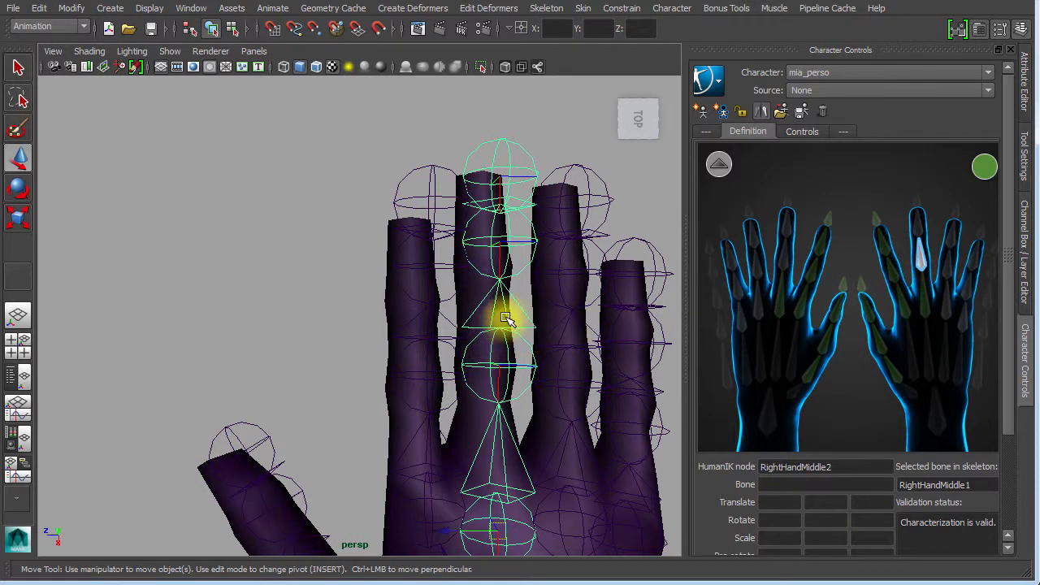
left_click(505, 319)
- Try to assign the right middle finger's third and tip joints to RightHandMiddle3 and RightHandMiddle4, then undo the attempt
left_click(917, 225)
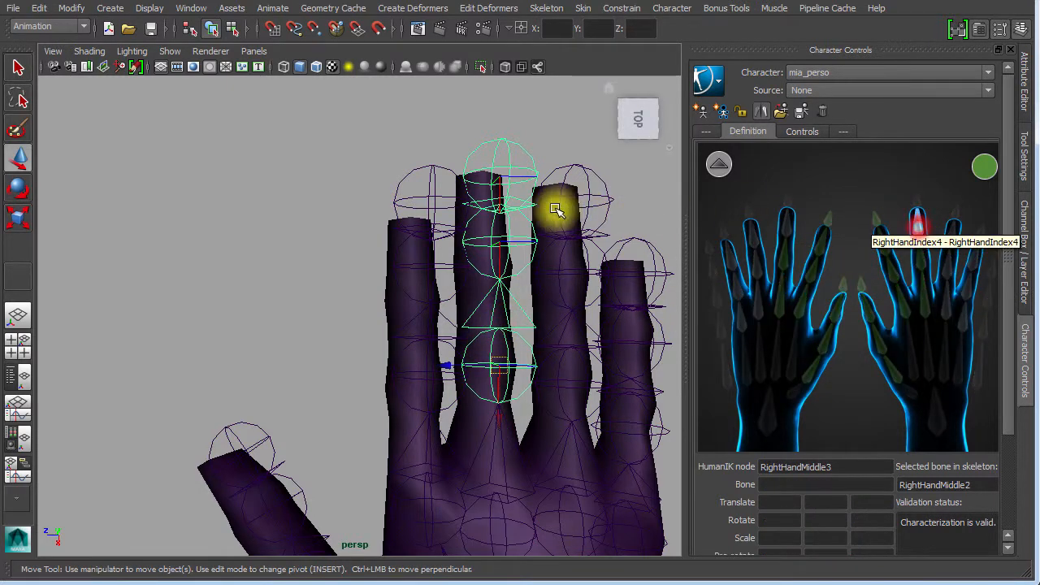
left_click(491, 230)
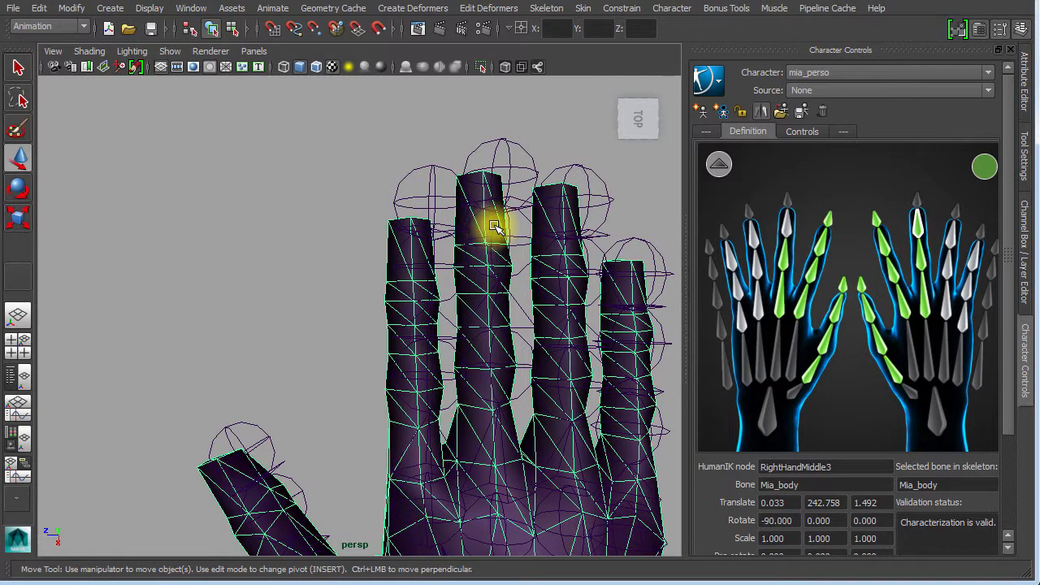
left_click(506, 228)
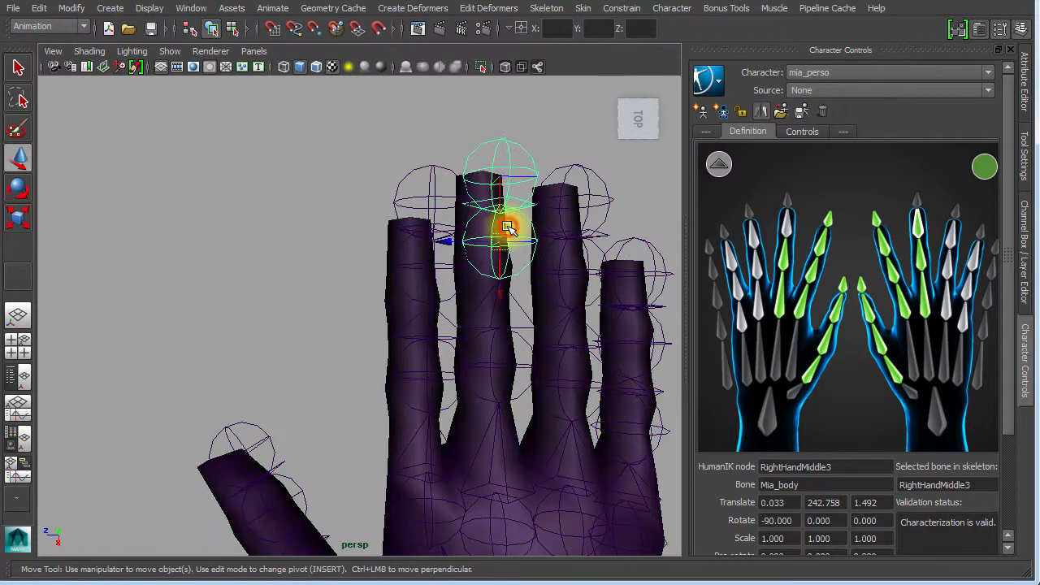
left_click(917, 203)
left_click(481, 152)
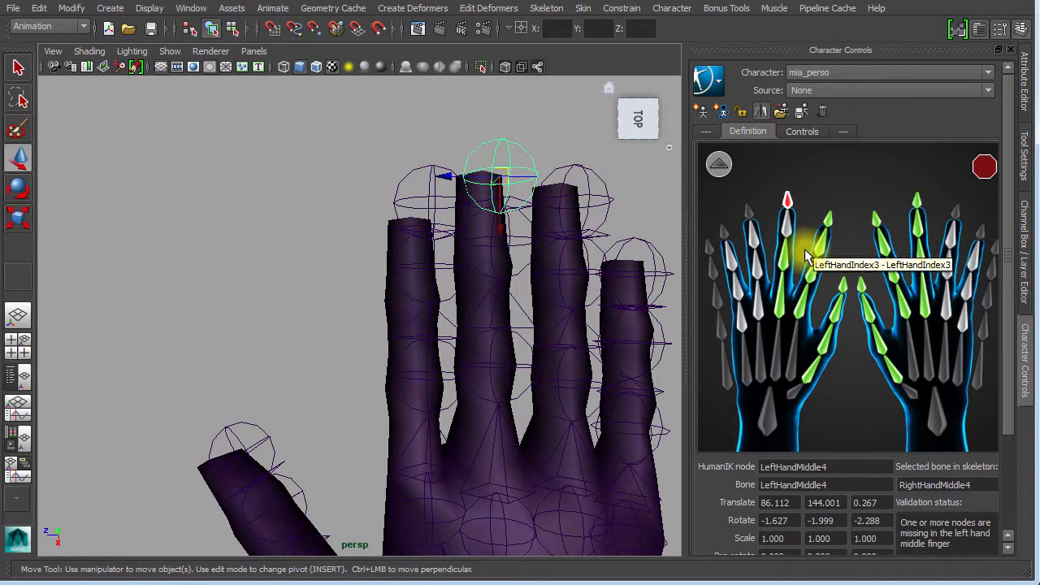
key("ctrl+z")
key("ctrl+z")
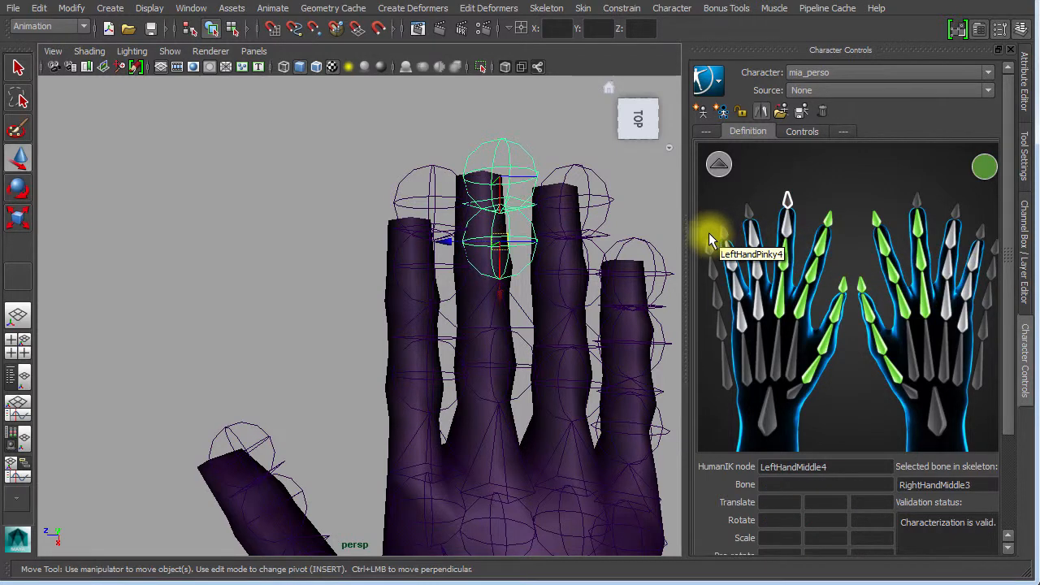
key("ctrl+z")
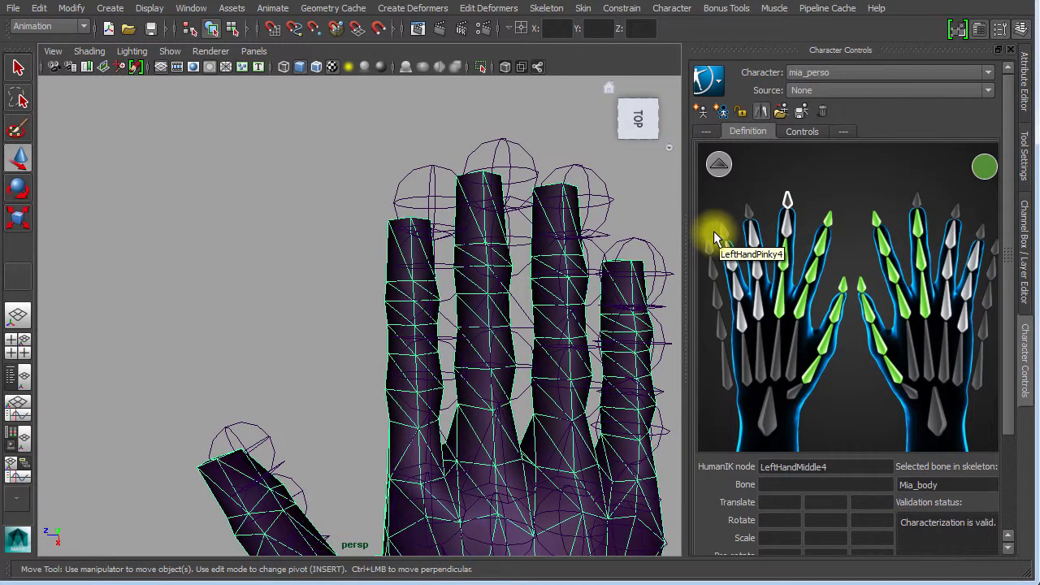
key("ctrl+z")
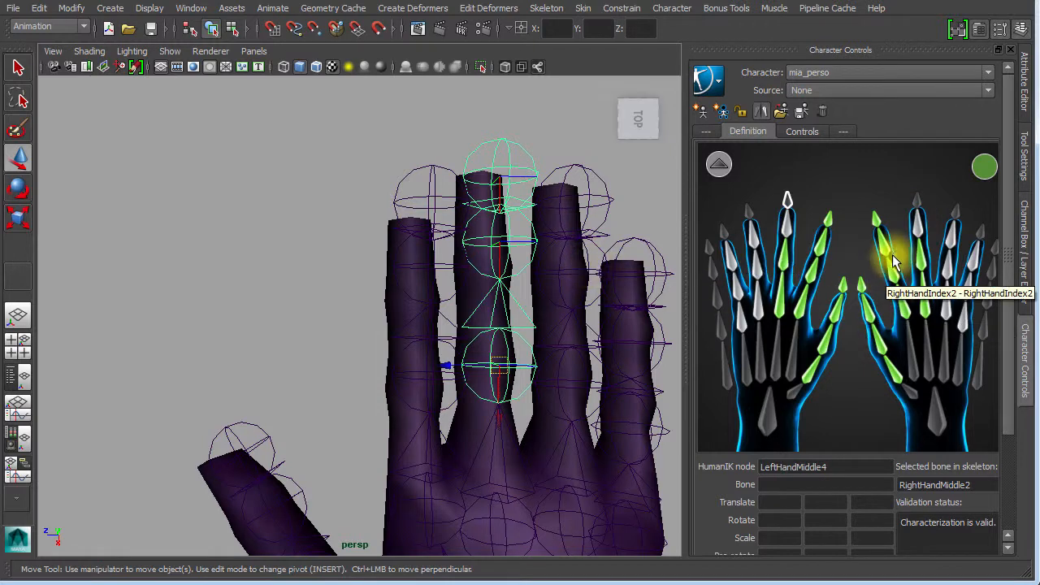
- Assign the right middle finger's third joint to the RightHandMiddle3 node and its tip joint to RightHandMiddle4
left_click(920, 234)
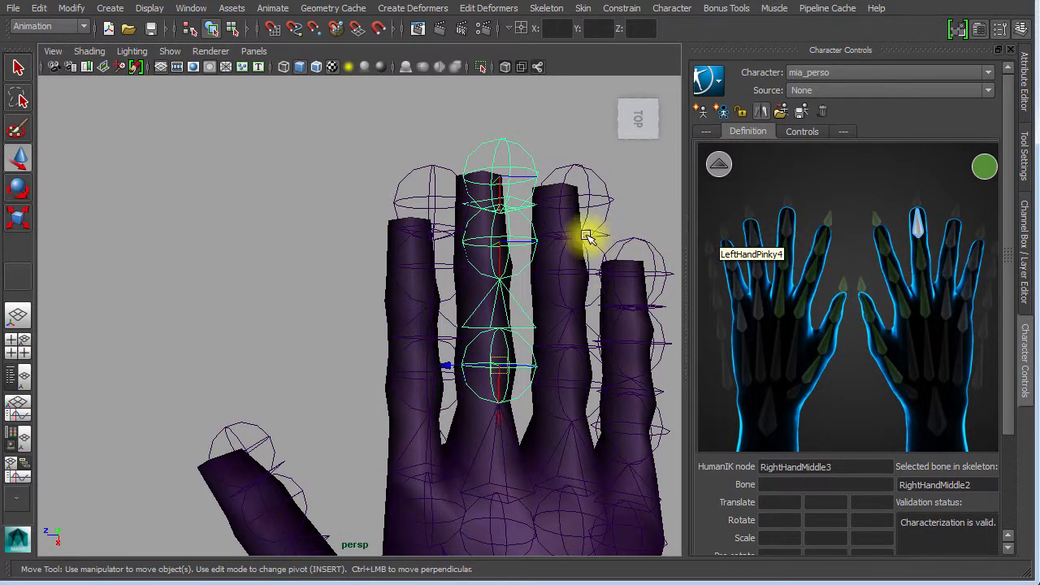
left_click(531, 248)
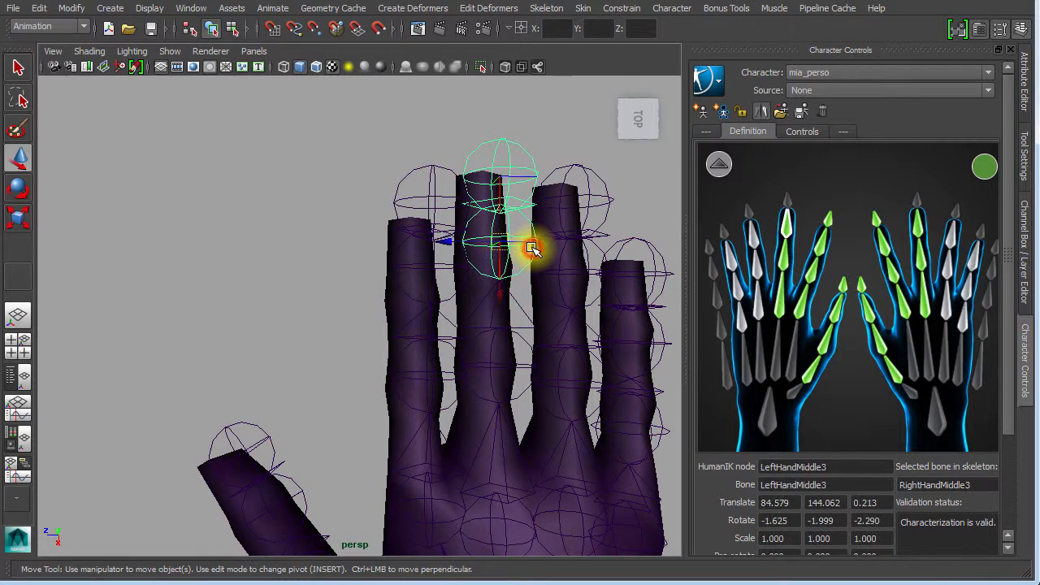
left_click(920, 203)
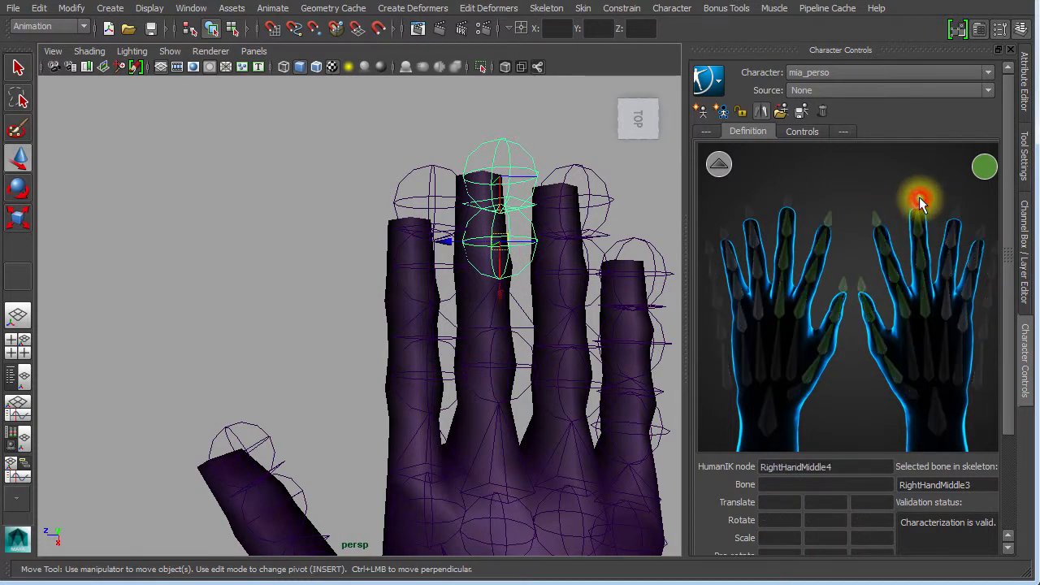
left_click(515, 147)
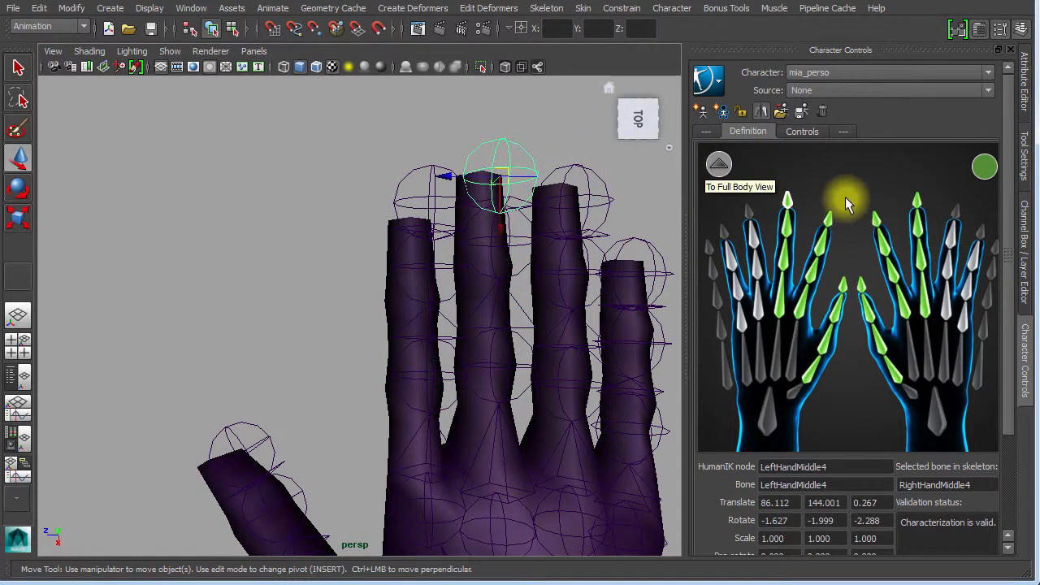
- Assign the right ring finger's base joint to the RightHandRing1 node and its second joint to RightHandRing2
middle_click_drag(569, 290, 510, 251, "alt")
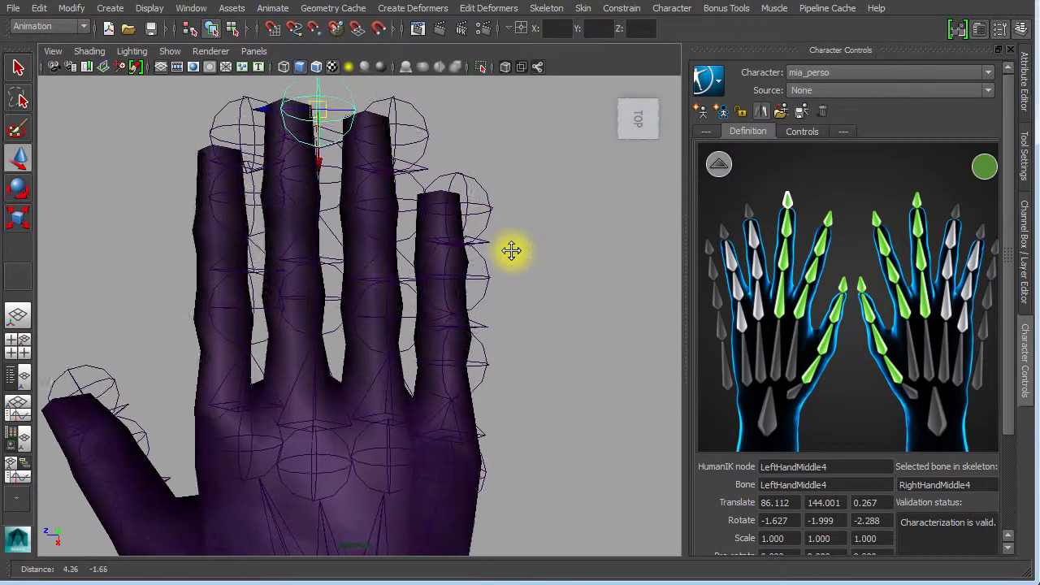
left_click(952, 314)
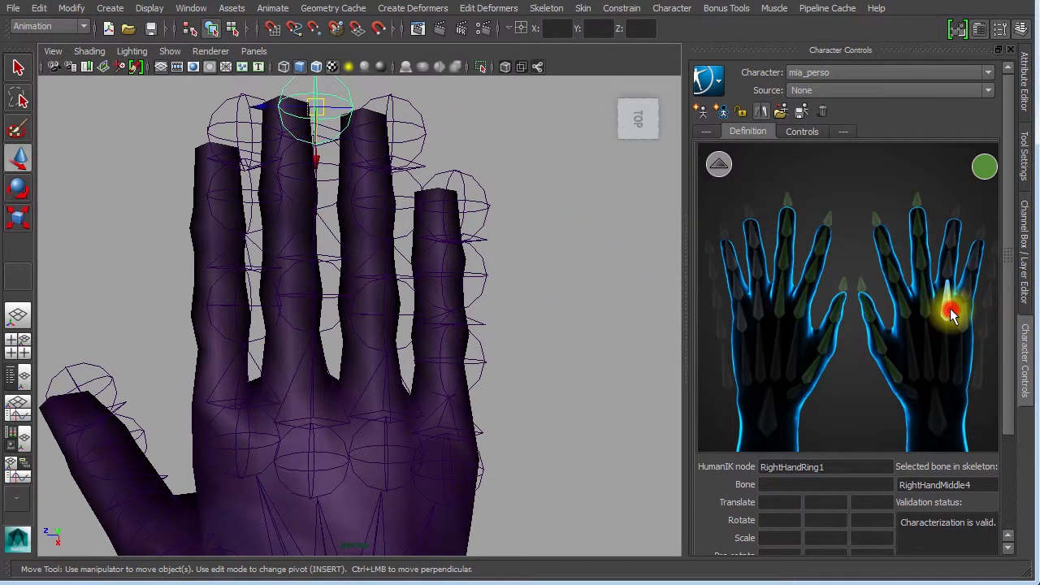
left_click(391, 402)
left_click(947, 263)
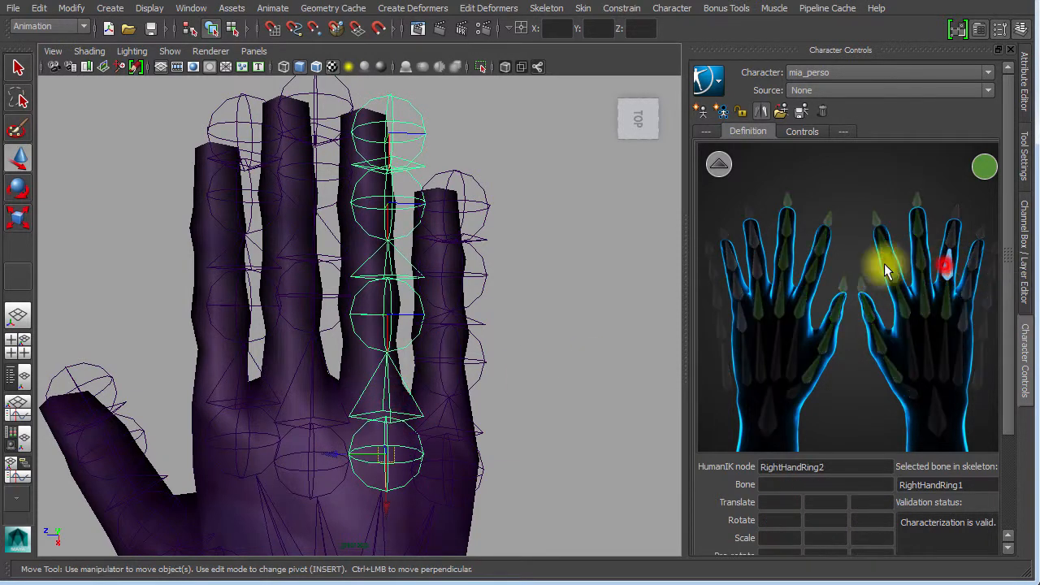
left_click(389, 274)
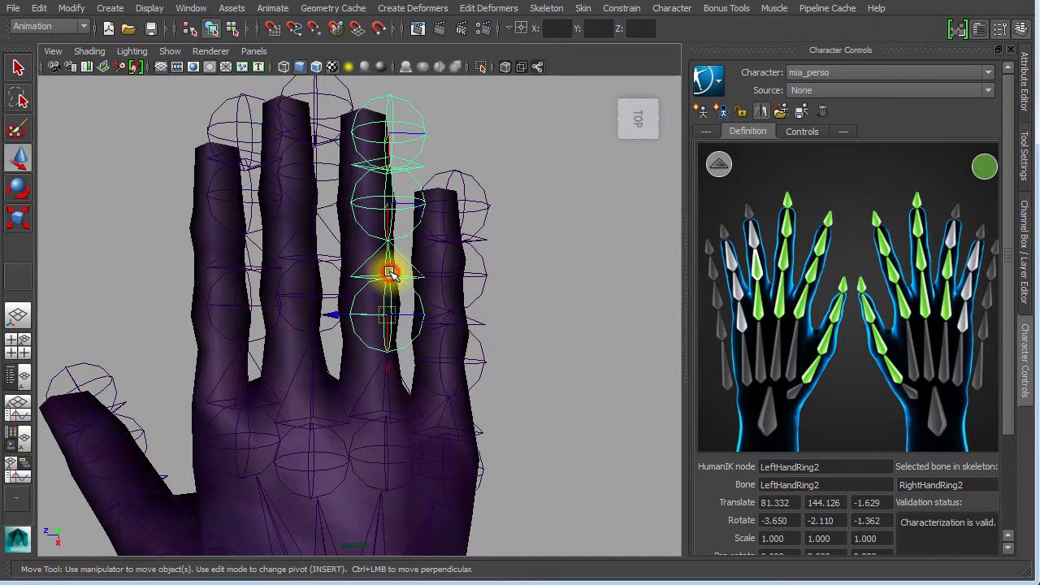
- Assign the right ring finger's third joint to the RightHandRing3 node and its tip joint to RightHandRing4
left_click(952, 233)
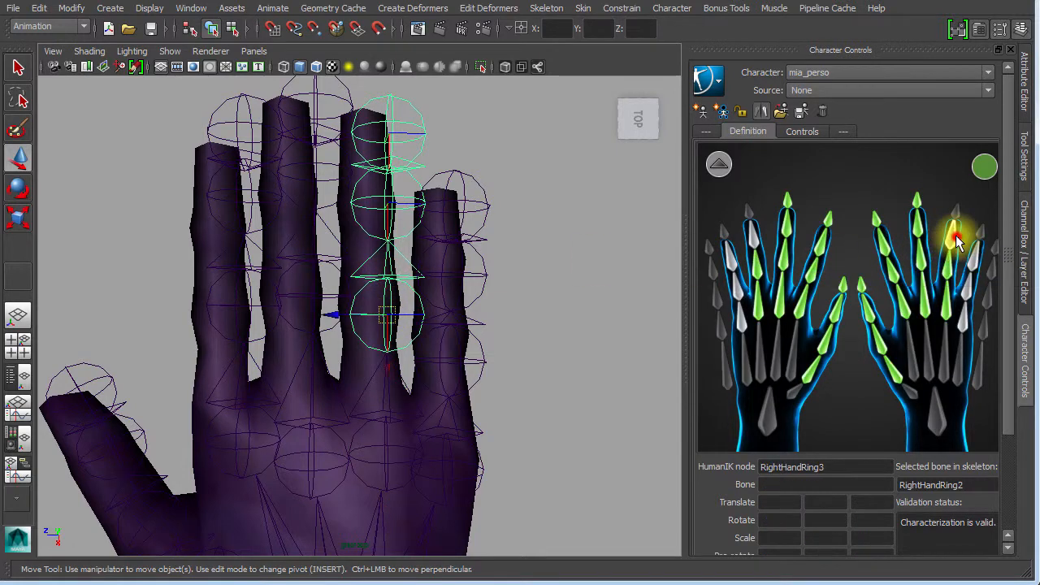
left_click(385, 183)
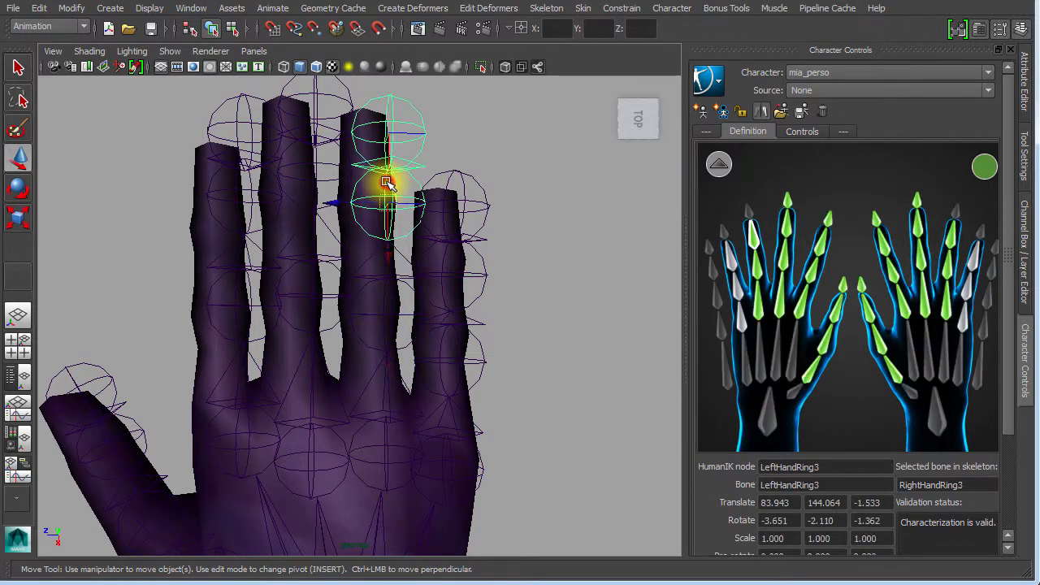
left_click(954, 209)
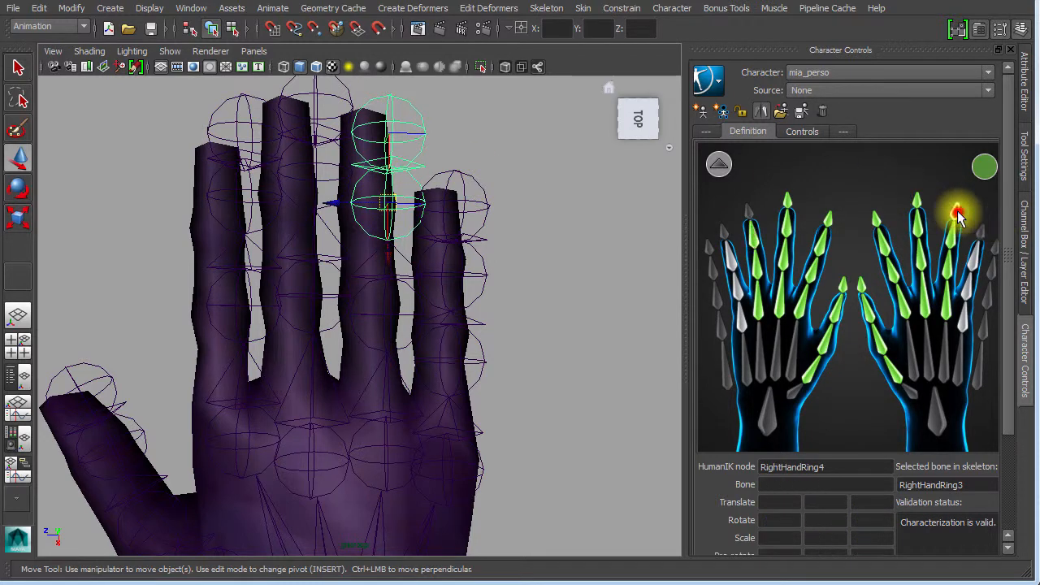
left_click(414, 114)
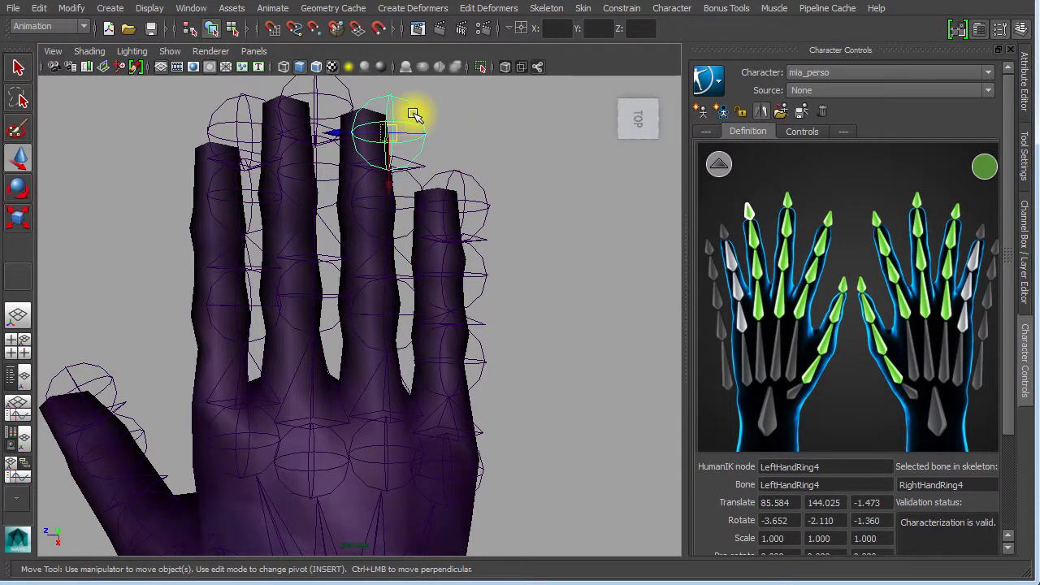
- Assign the base joint of the right little finger to the RightHandPinky1 node
left_click(962, 329)
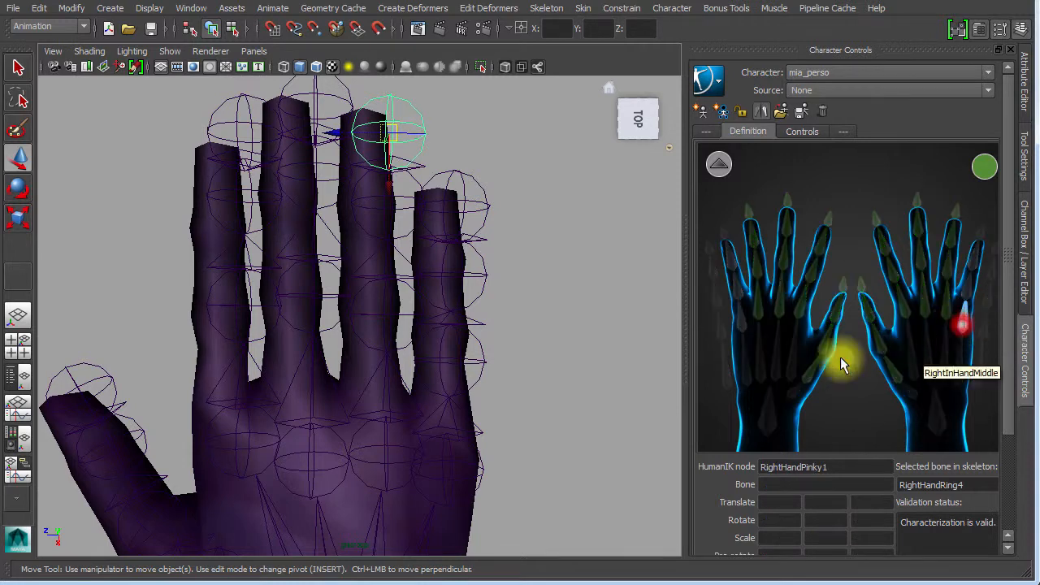
left_click(469, 432)
left_click(973, 286)
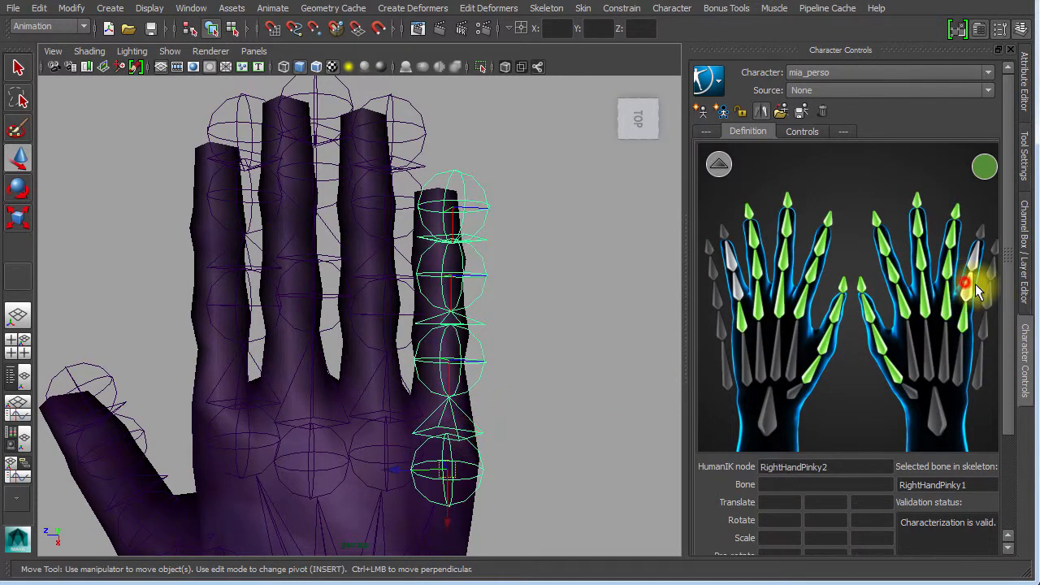
left_click(964, 290)
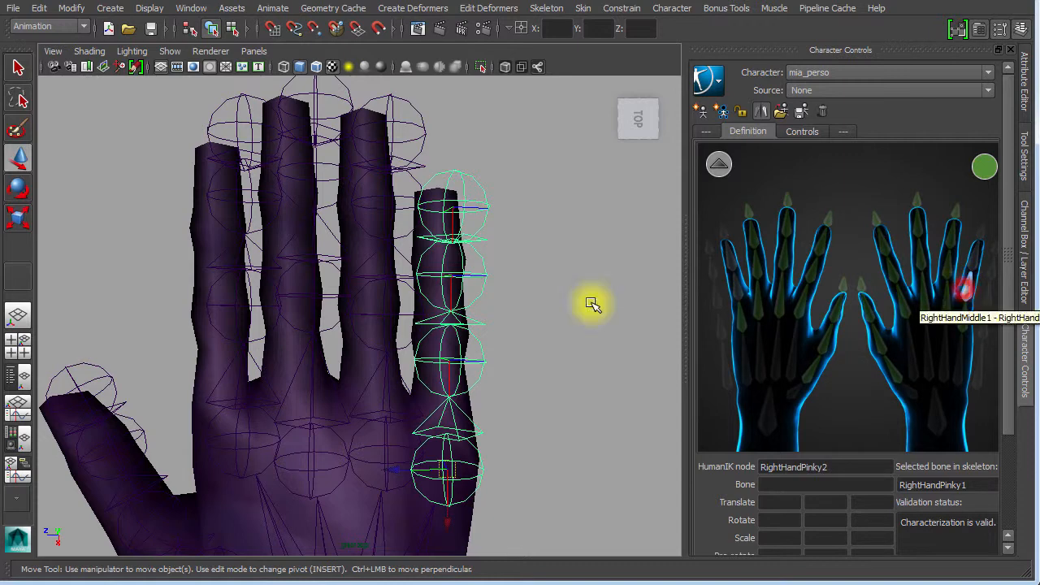
left_click(463, 335)
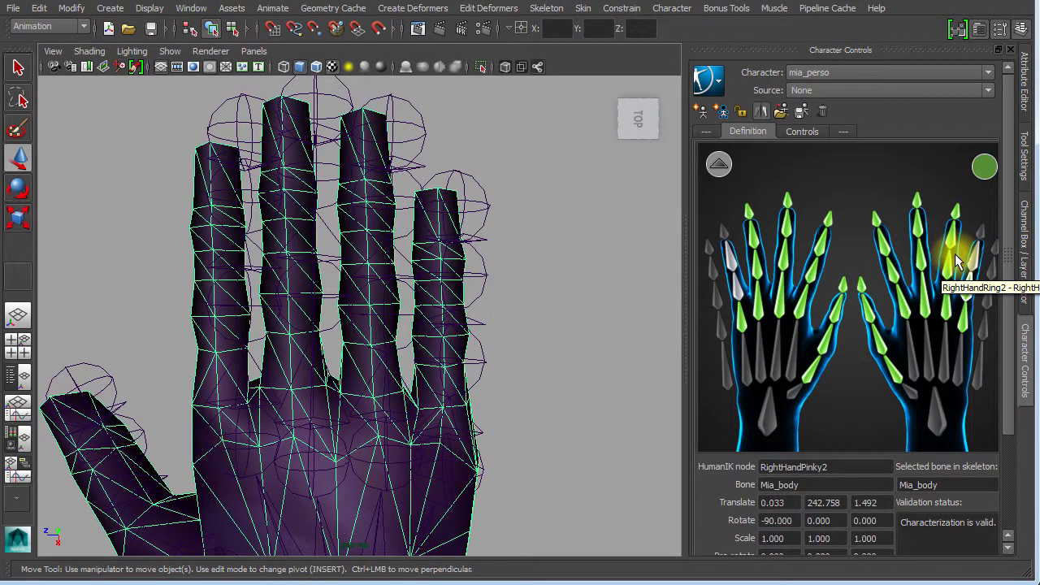
right_click(970, 297)
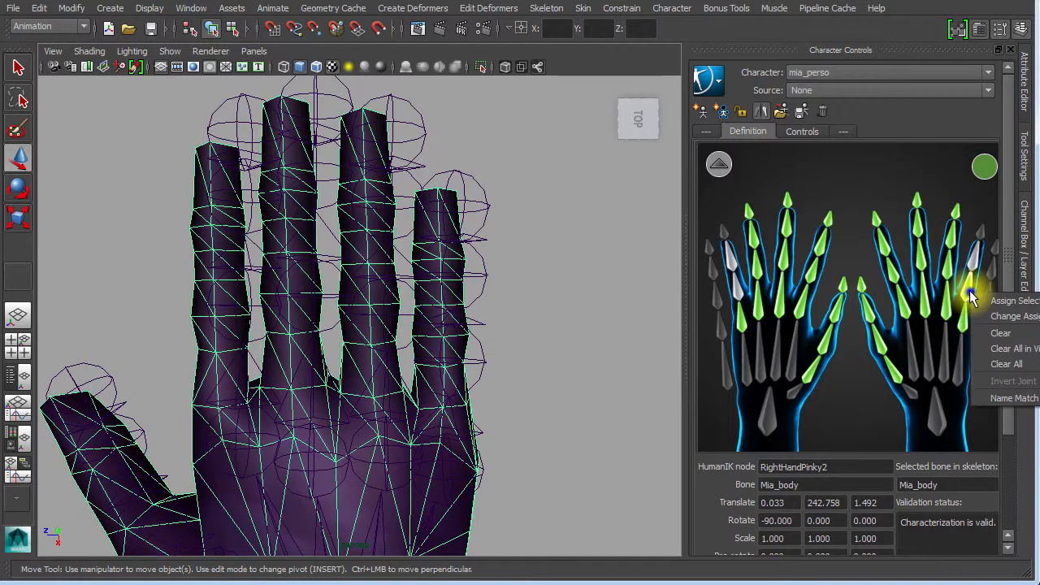
left_click(998, 334)
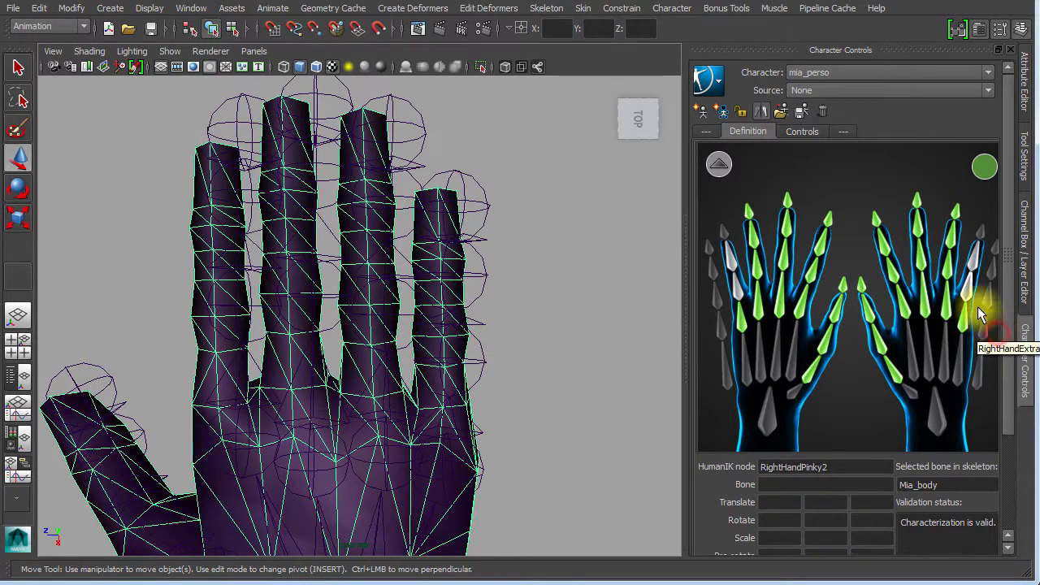
- Assign the right little finger's second joint to the RightHandPinky2 node and its third joint to RightHandPinky3
double_click(968, 291)
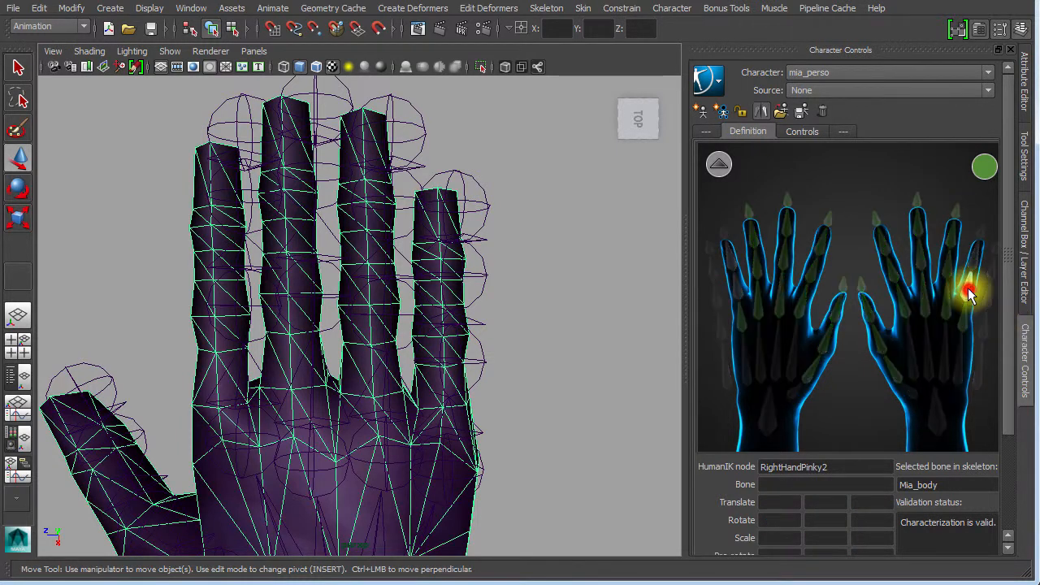
left_click(484, 348)
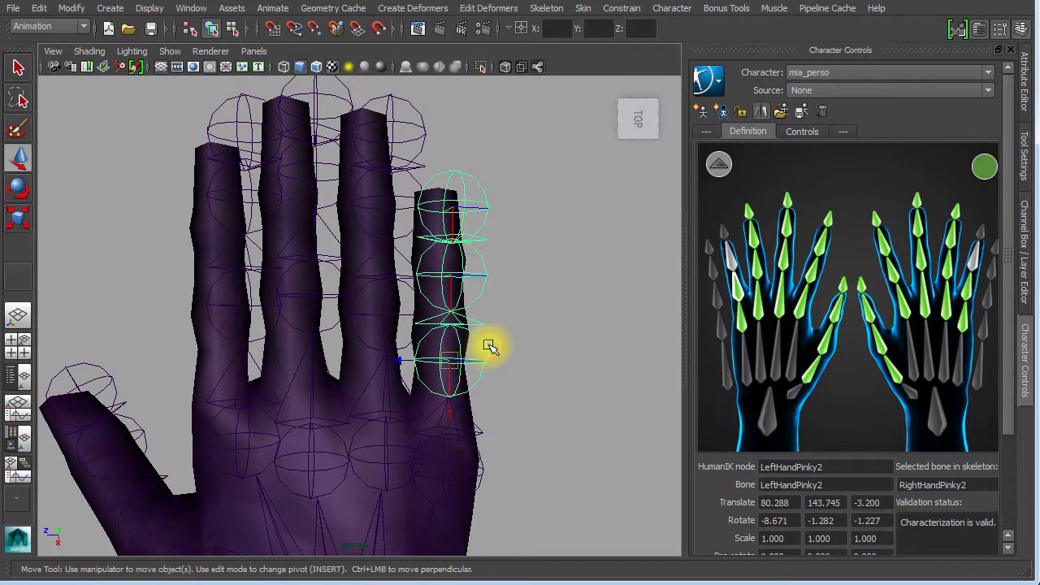
left_click(974, 253)
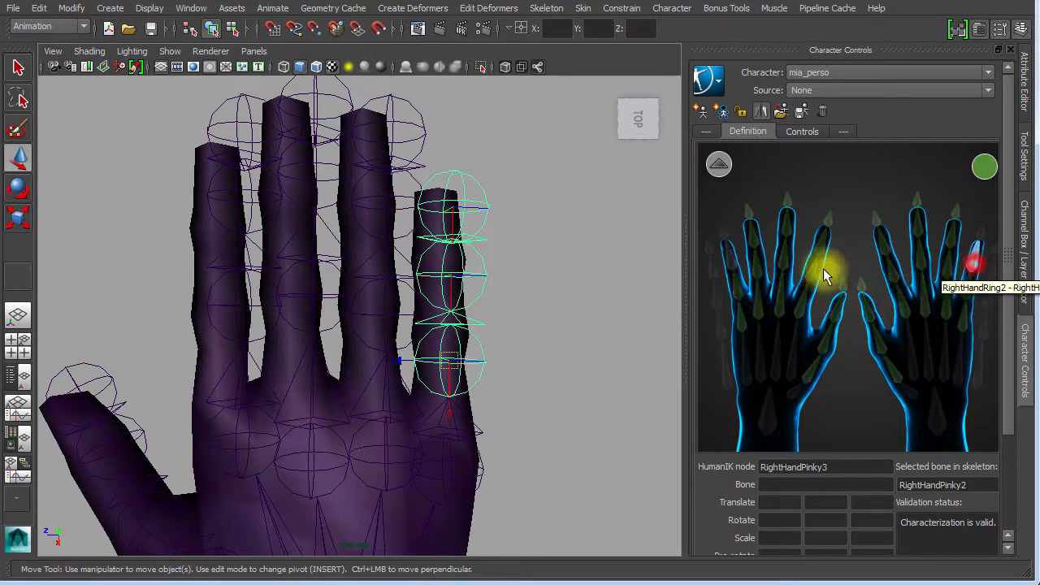
left_click(486, 263)
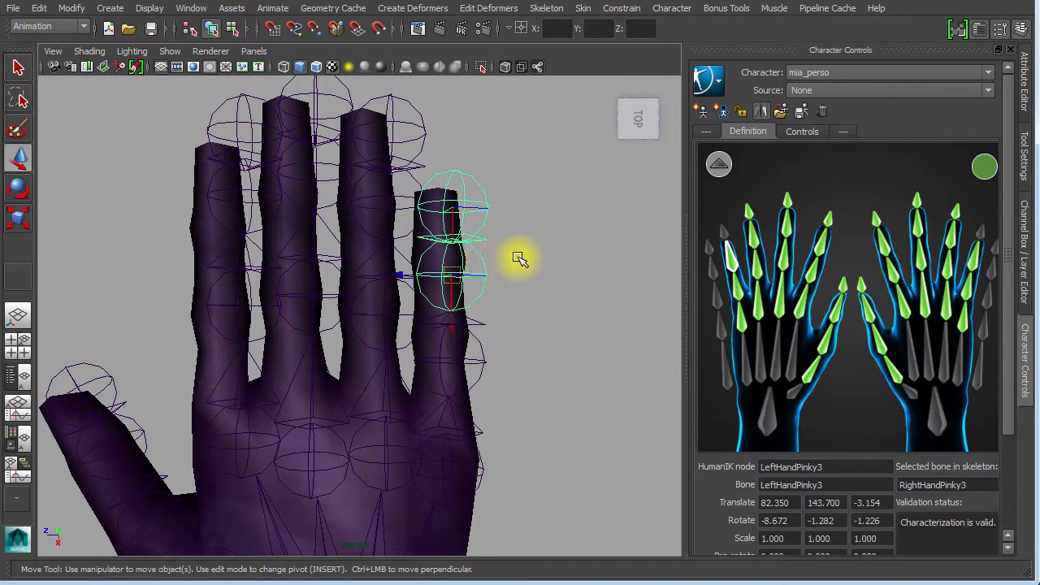
- Assign the tip joint of the right little finger to the RightHandPinky4 node and clear the selection
left_click(978, 236)
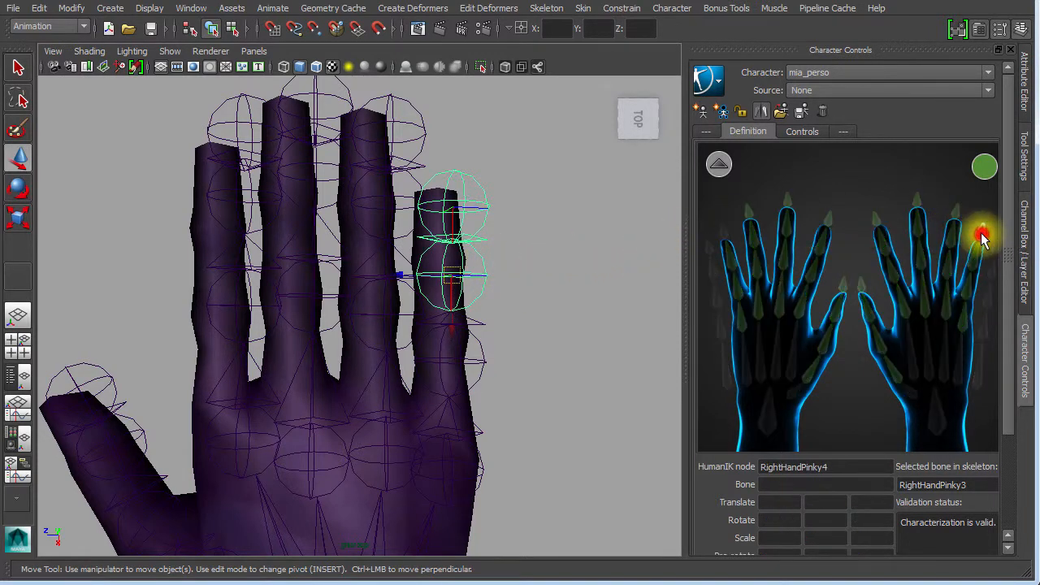
left_click(477, 190)
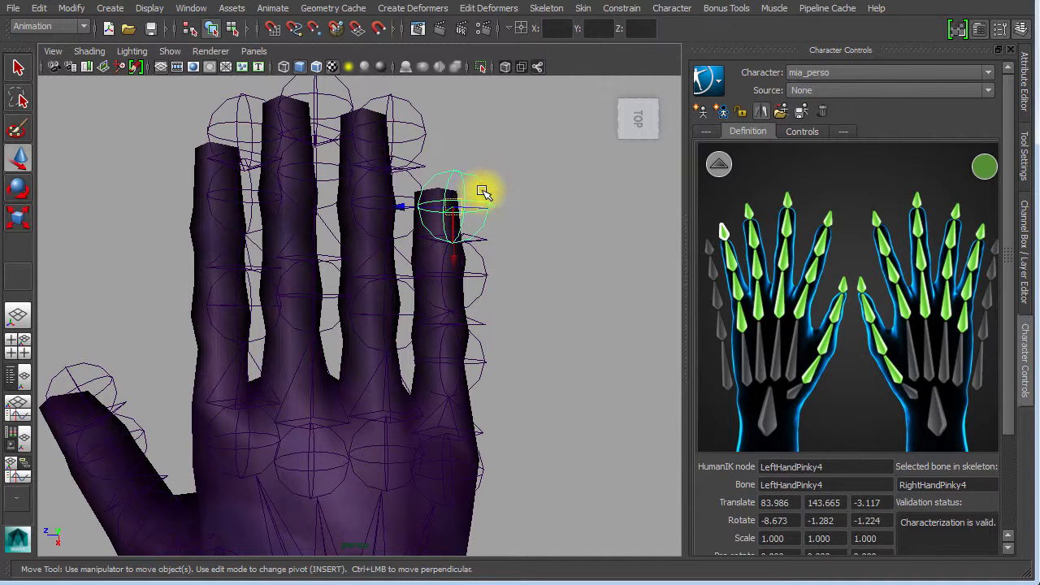
left_click(564, 280)
- Examine the finger, thumb and wrist joints of both hands from several angles
right_click_drag(561, 285, 464, 271, "alt")
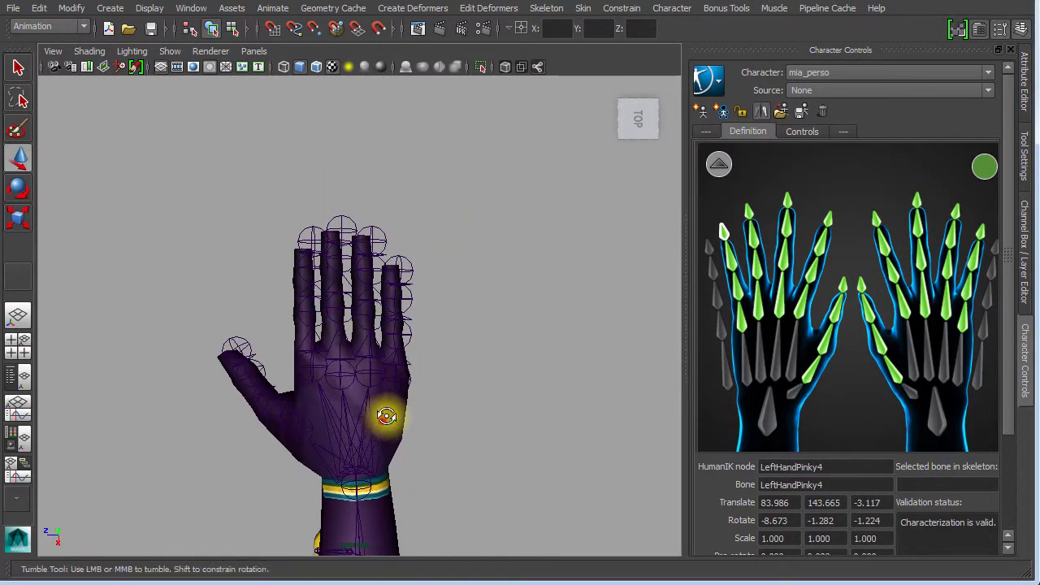
left_click_drag(382, 420, 437, 359, "alt")
right_click_drag(391, 363, 148, 345, "alt")
left_click_drag(179, 343, 361, 334, "alt")
middle_click_drag(454, 344, 289, 290, "alt")
right_click_drag(498, 376, 187, 341, "alt")
left_click_drag(325, 353, 332, 383, "alt")
right_click_drag(397, 392, 676, 376, "alt")
middle_click_drag(603, 358, 138, 235, "alt")
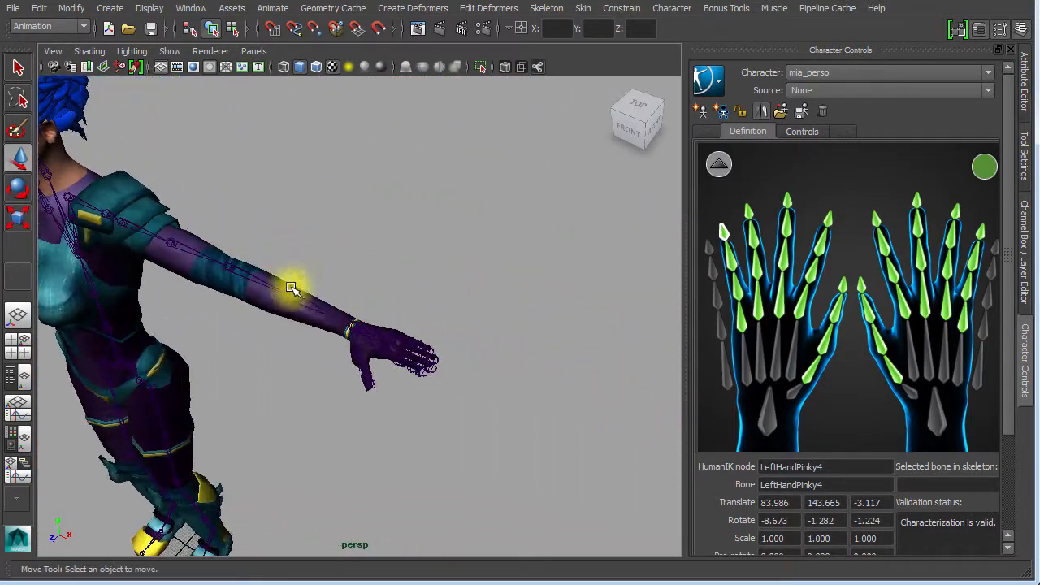
left_click_drag(356, 390, 375, 411, "alt")
right_click_drag(398, 413, 513, 406, "alt")
middle_click_drag(513, 406, 459, 245, "alt")
right_click_drag(374, 300, 443, 310, "alt")
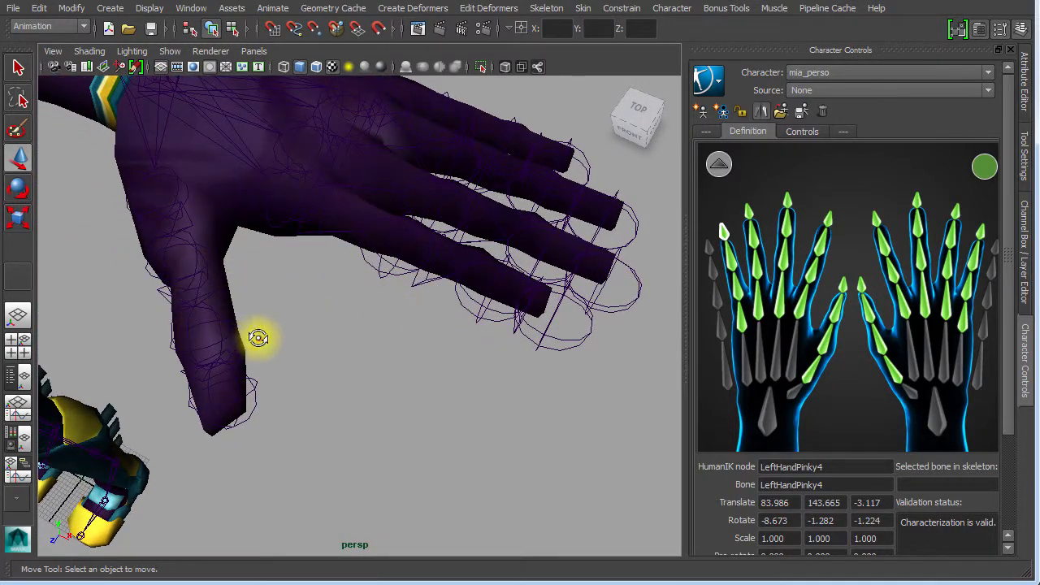
left_click_drag(258, 338, 284, 338, "alt")
right_click_drag(348, 346, 343, 346, "alt")
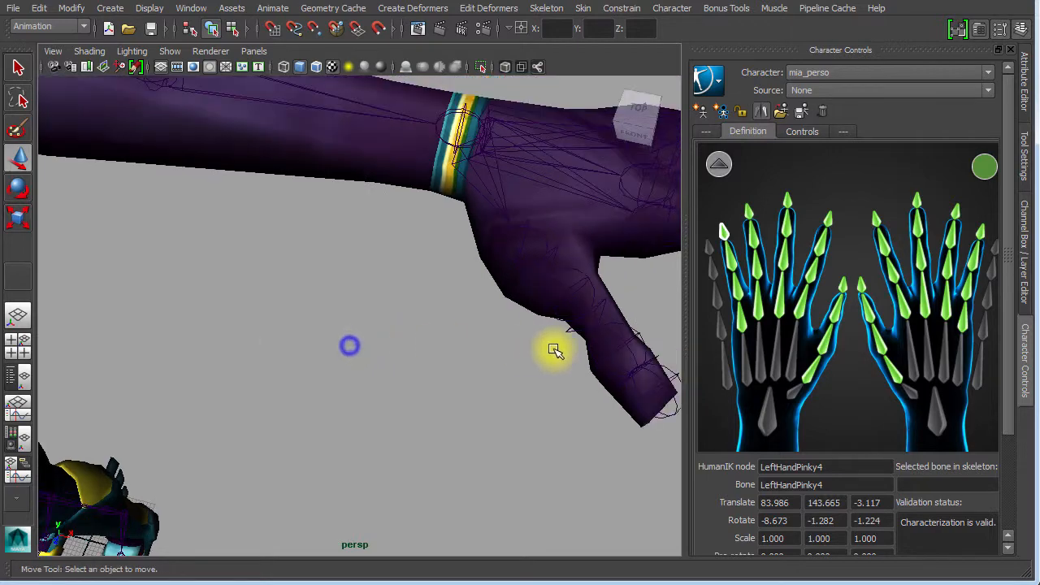
right_click_drag(580, 365, 195, 318, "alt")
middle_click_drag(333, 336, 602, 383, "alt")
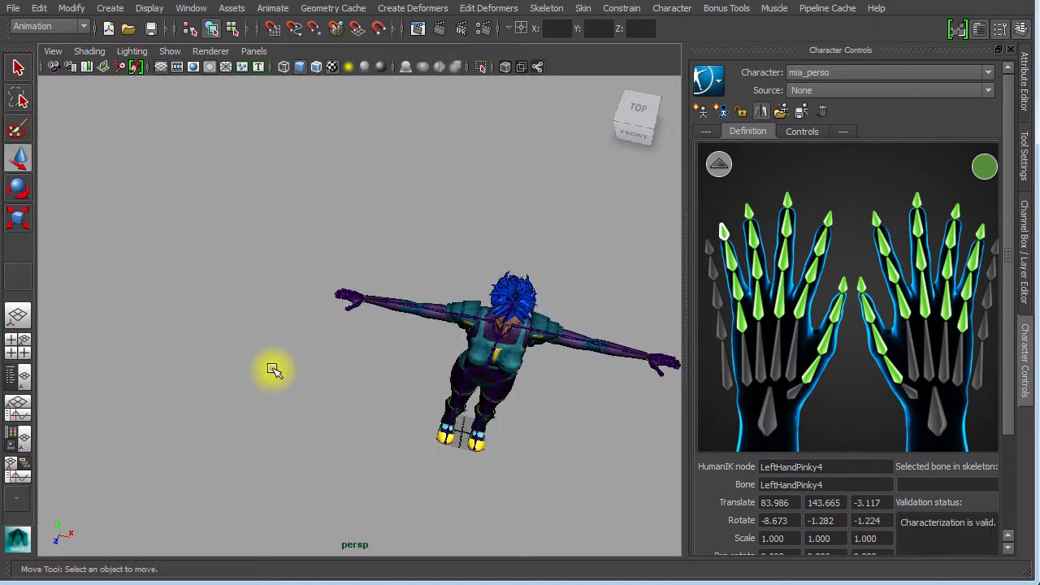
right_click_drag(290, 362, 787, 351, "alt")
left_click_drag(349, 319, 357, 322, "alt")
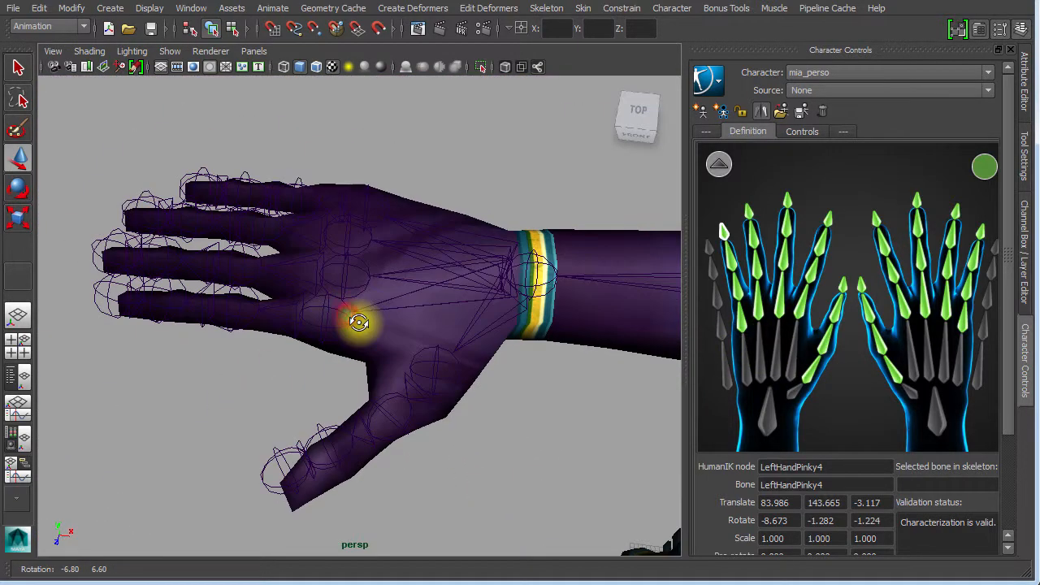
right_click_drag(431, 344, 188, 313, "alt")
right_click_drag(515, 367, 471, 362, "alt")
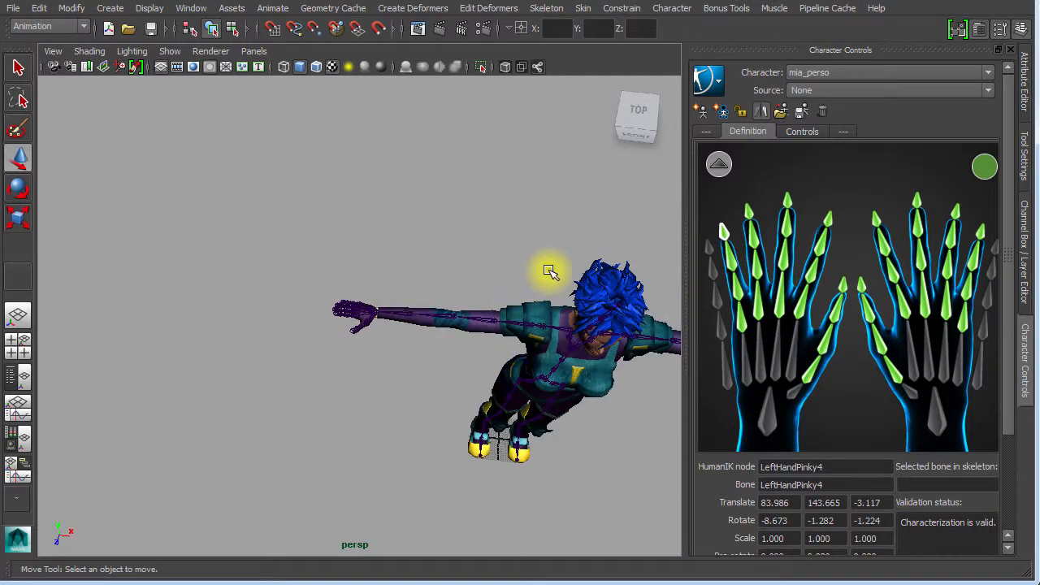
- Lock the full-body skeleton definition and set the source of mia_perso to Control Rig
left_click(717, 172)
left_click_drag(477, 449, 425, 374, "alt")
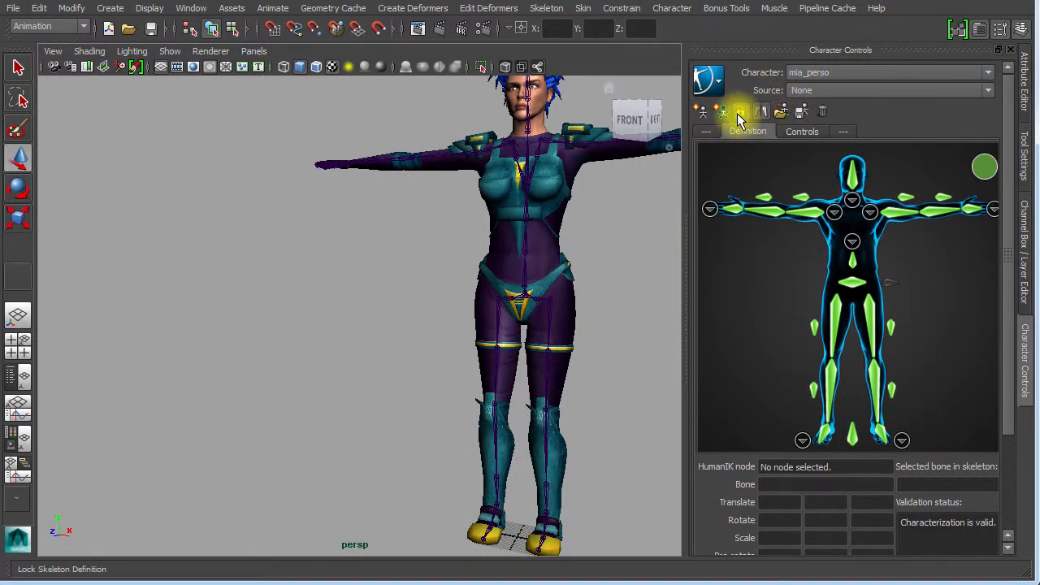
left_click(840, 92)
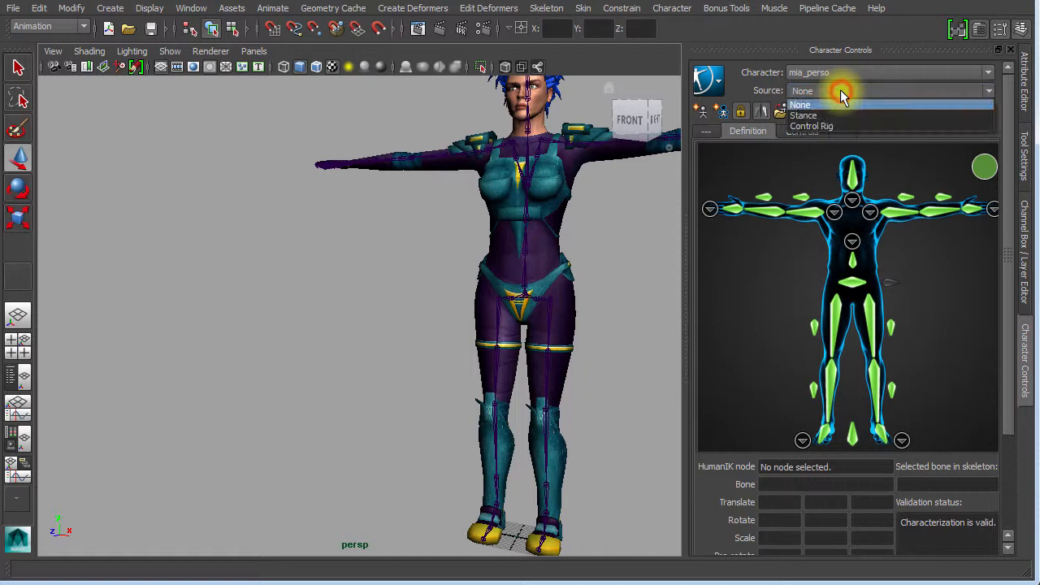
left_click(822, 127)
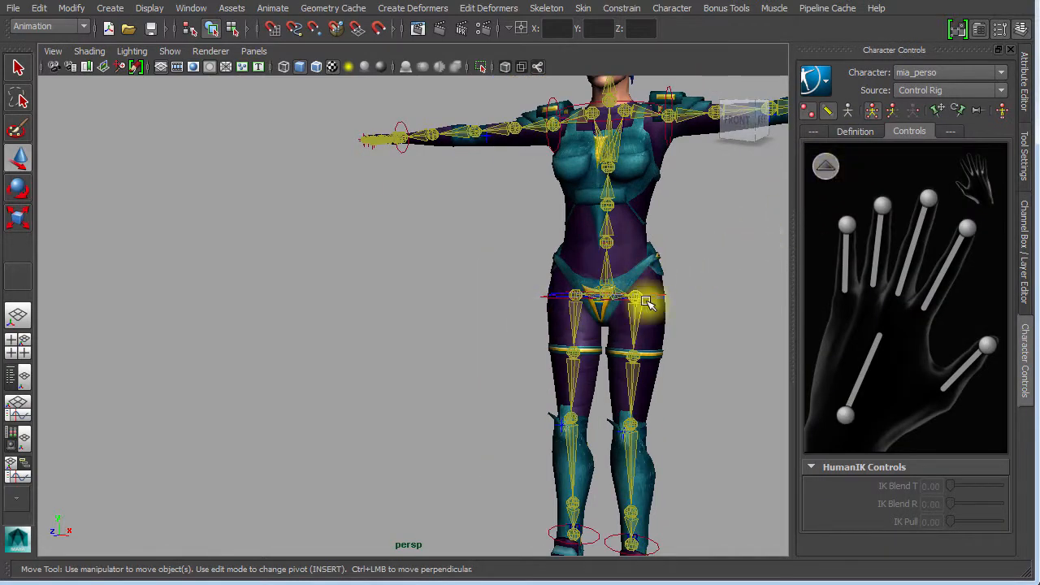
- Select the left hand's four finger controls for rotation, and hide the control rig's FK and IK displays
scroll(642, 296, "down", 5)
left_click_drag(640, 279, 557, 306, "alt")
right_click_drag(492, 311, 657, 306, "alt")
middle_click_drag(658, 305, 524, 276, "alt")
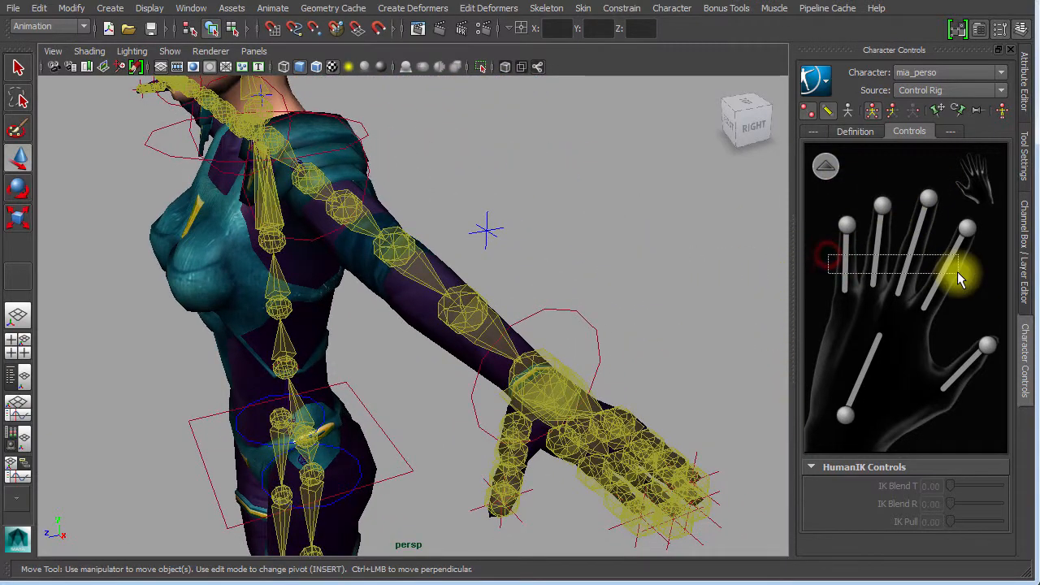
left_click_drag(959, 276, 958, 274)
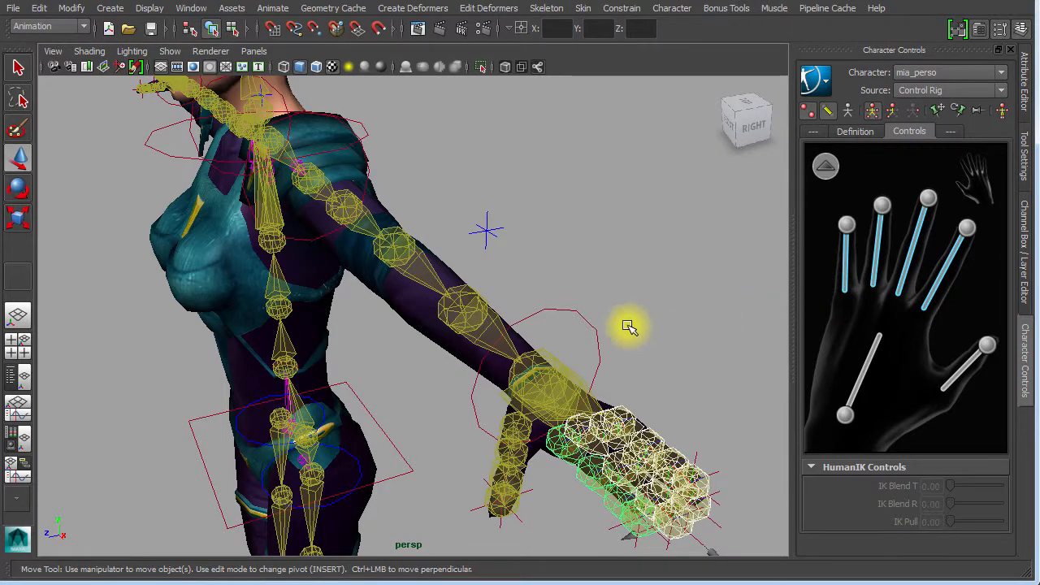
key("e")
left_click_drag(620, 360, 566, 322)
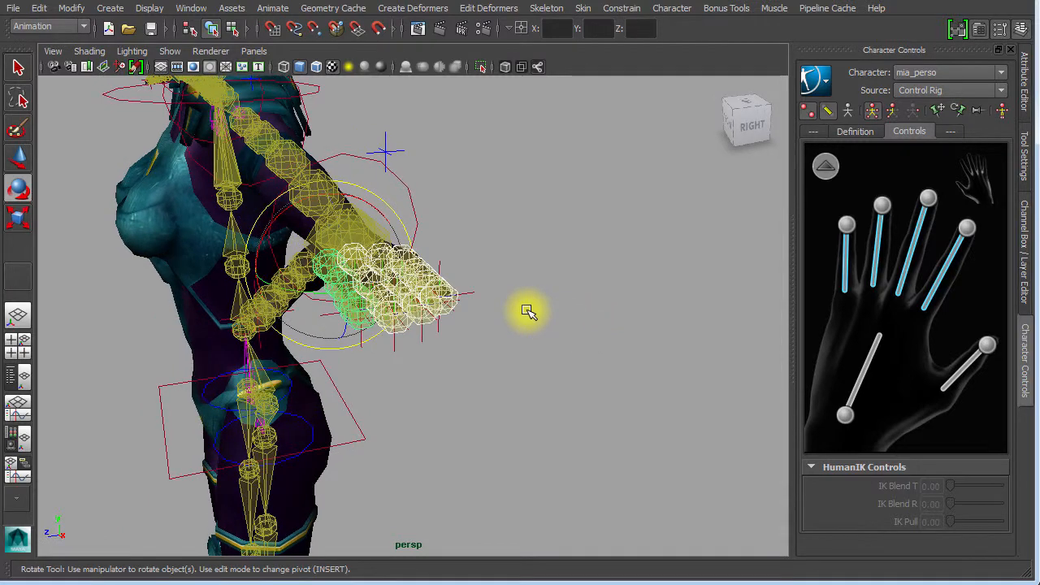
left_click(829, 112)
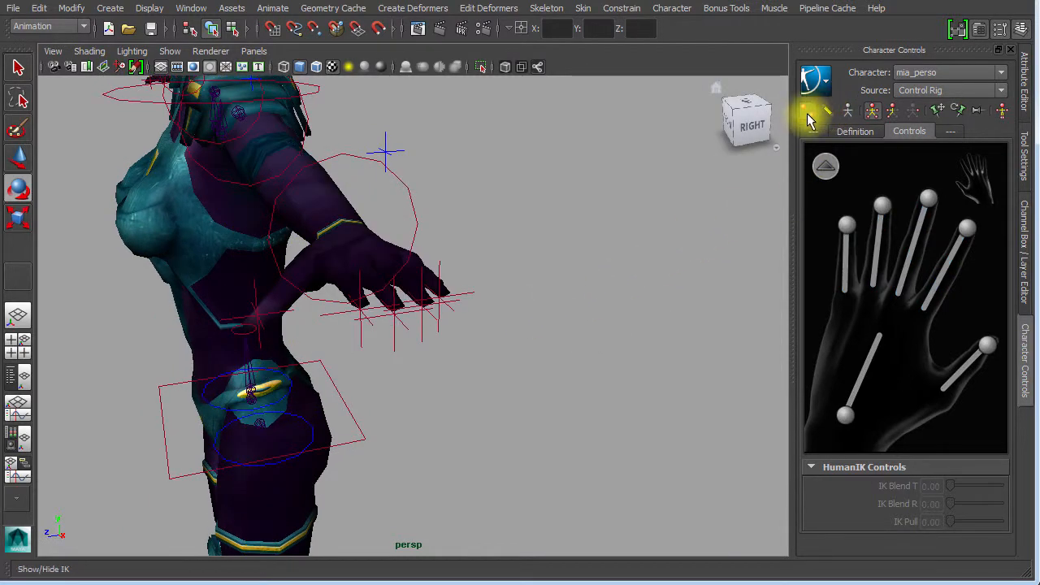
left_click(806, 115)
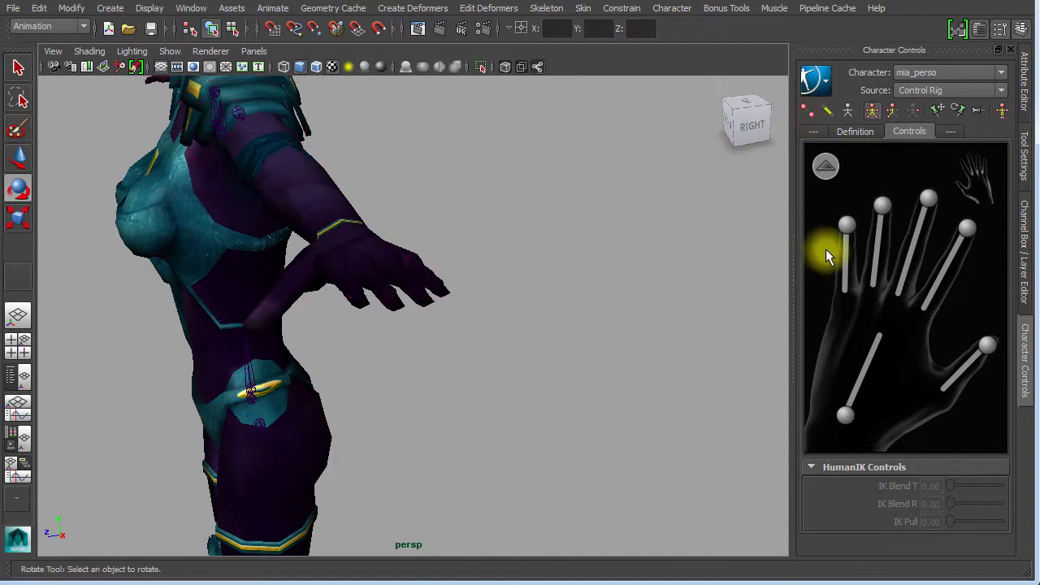
- Try rotating the left hand's four finger controls together, and undo the rotation
left_click_drag(923, 265, 954, 272)
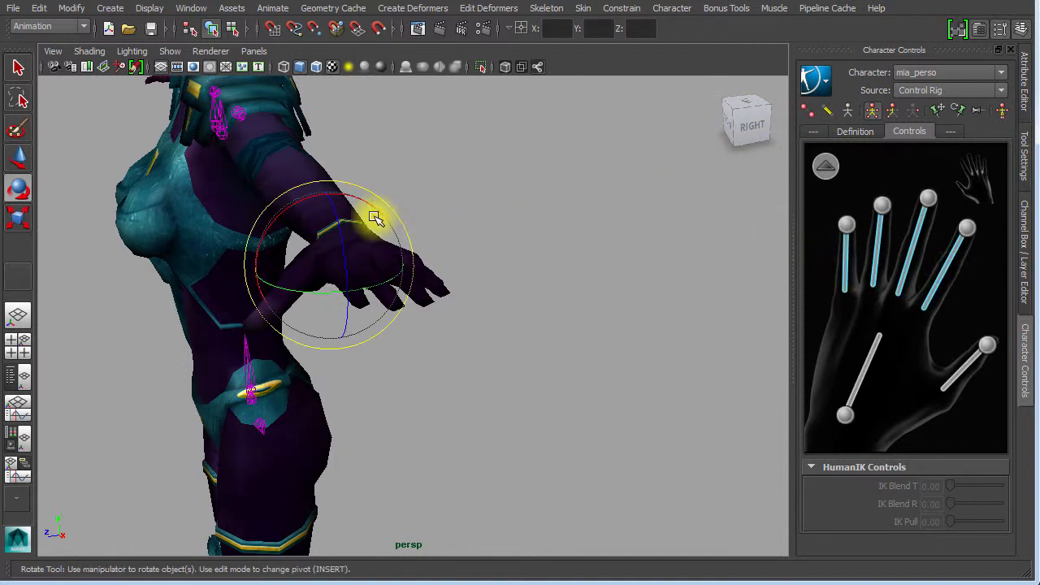
left_click_drag(345, 225, 339, 229)
left_click_drag(347, 286, 399, 270)
key("ctrl+z")
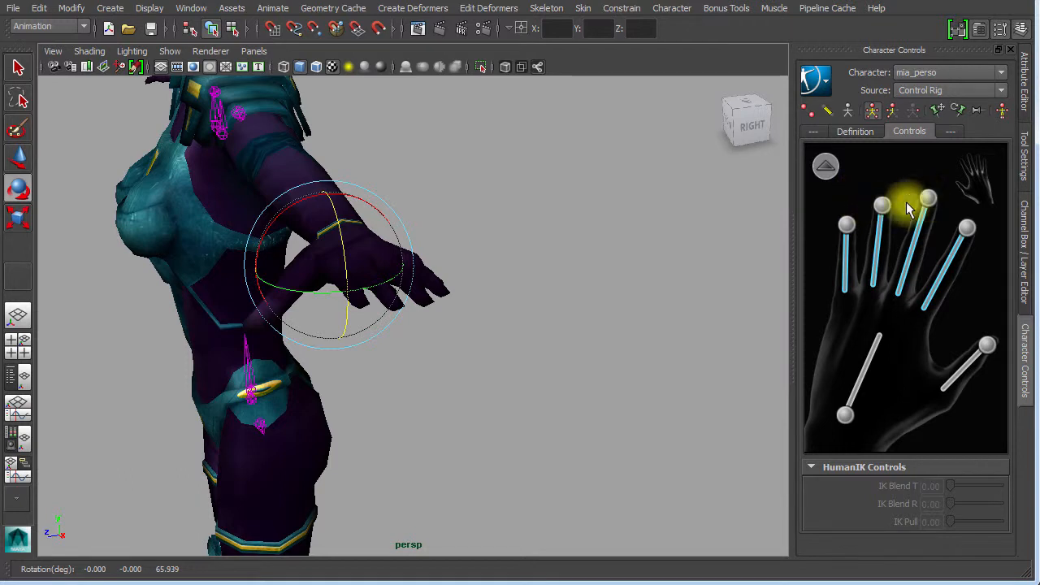
- Bend the left index finger by moving its fingertip effector to about 82.4, 143.0, 4.3 cm
left_click(966, 228)
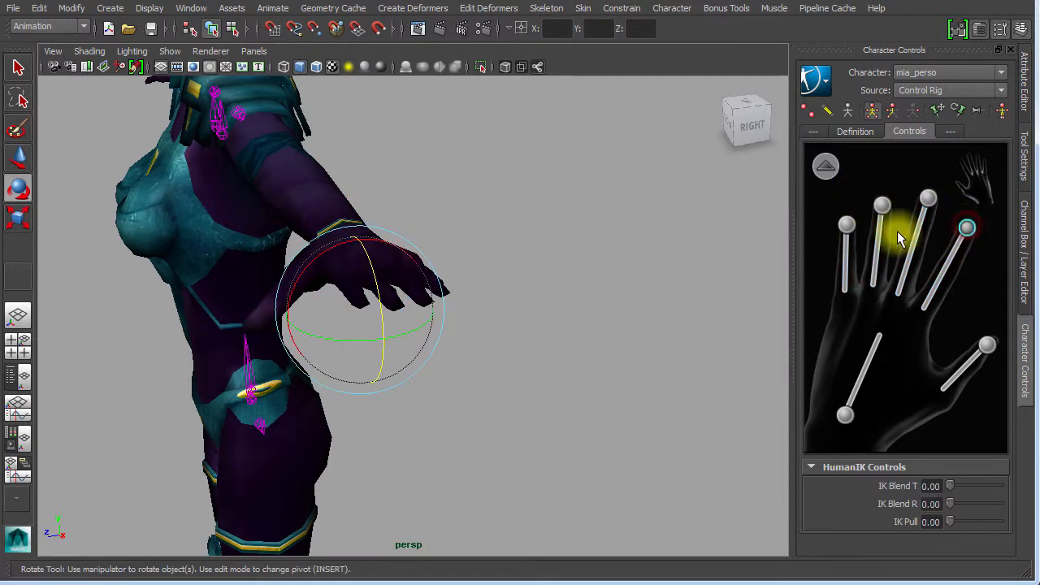
key("w")
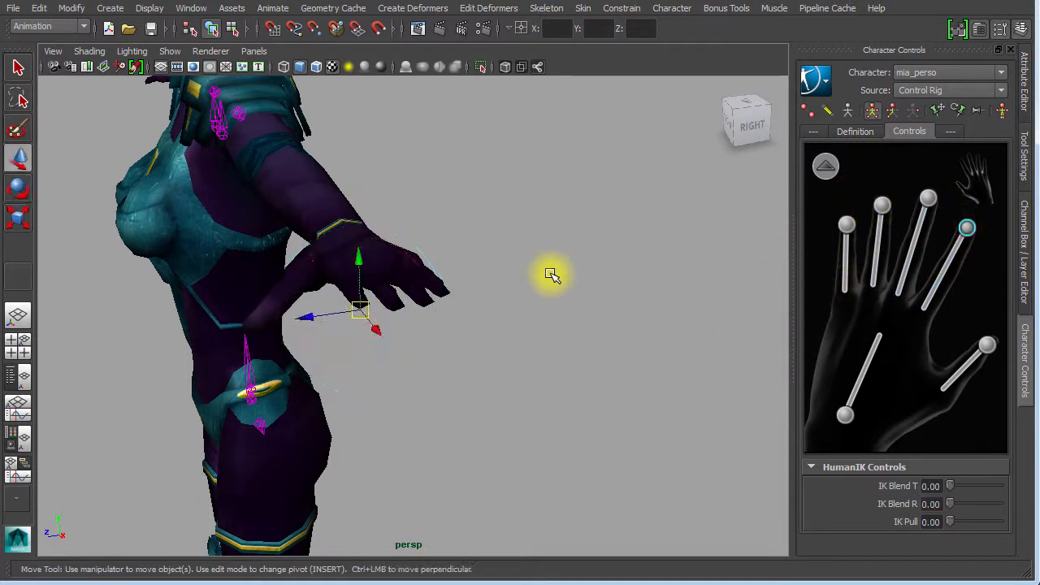
left_click_drag(360, 309, 370, 333)
left_click_drag(371, 334, 469, 347, "alt")
middle_click_drag(469, 347, 255, 306, "alt")
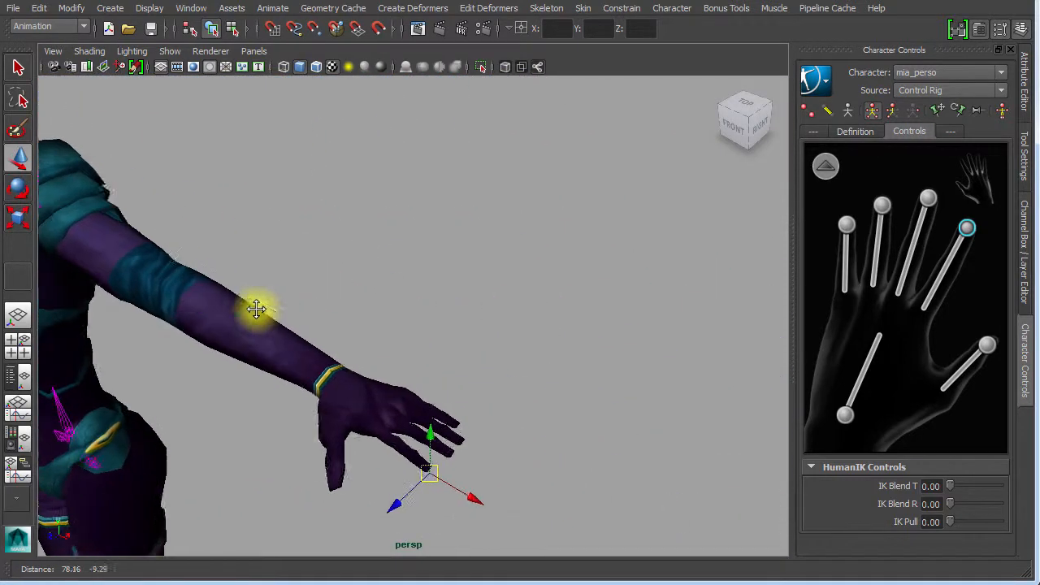
left_click_drag(434, 487, 406, 428)
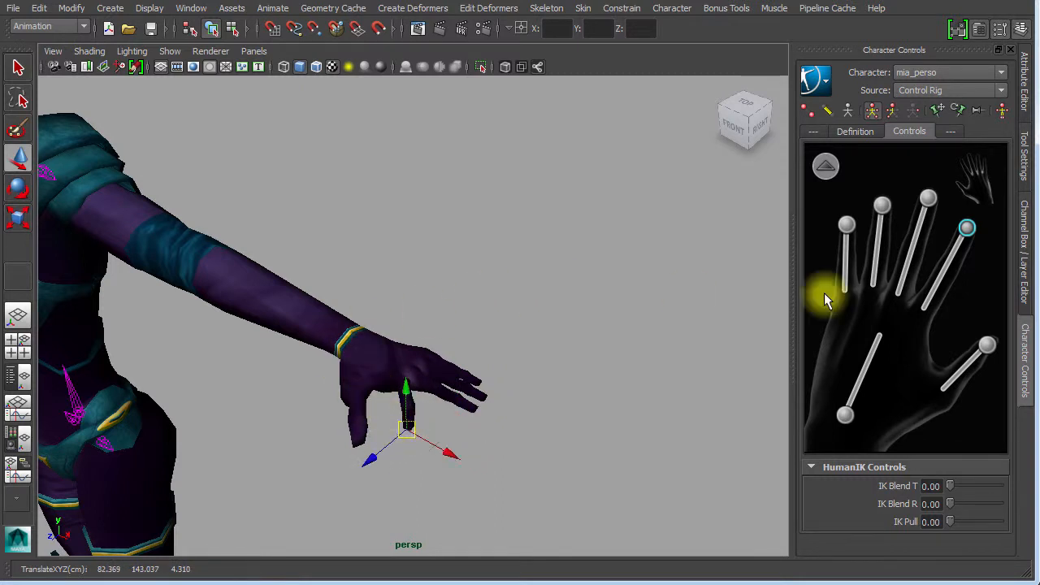
- Move the left wrist effector down and outward in full-body mode so the whole body bends sideways with it
left_click(825, 166)
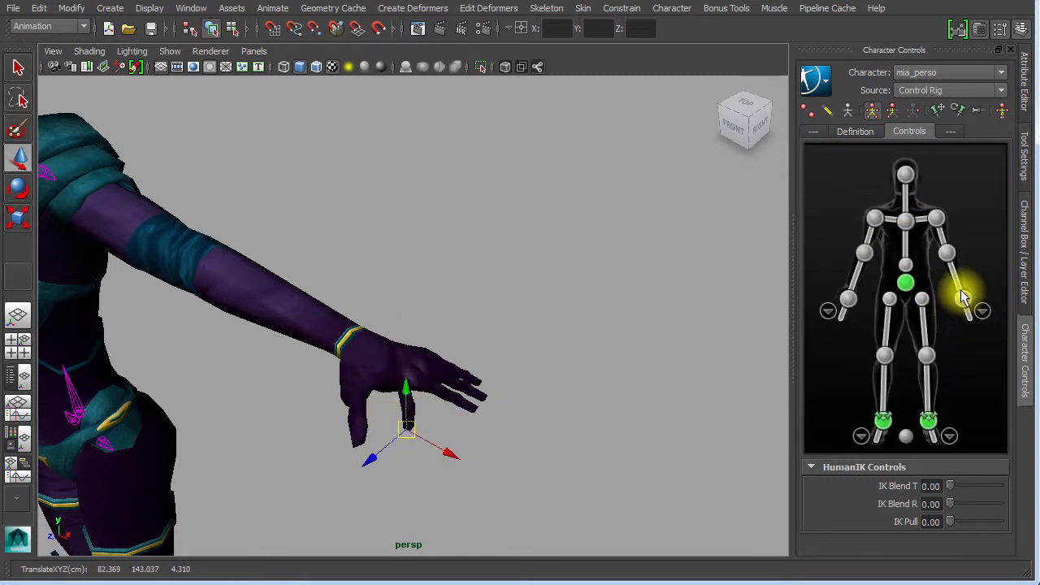
left_click(963, 299)
right_click_drag(285, 309, 460, 309, "alt")
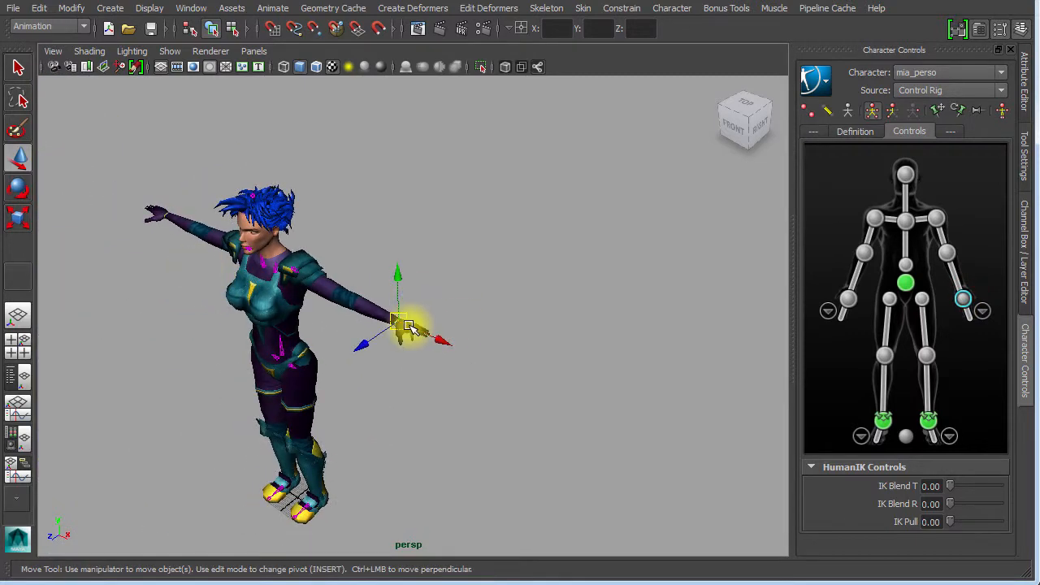
left_click_drag(409, 325, 504, 443)
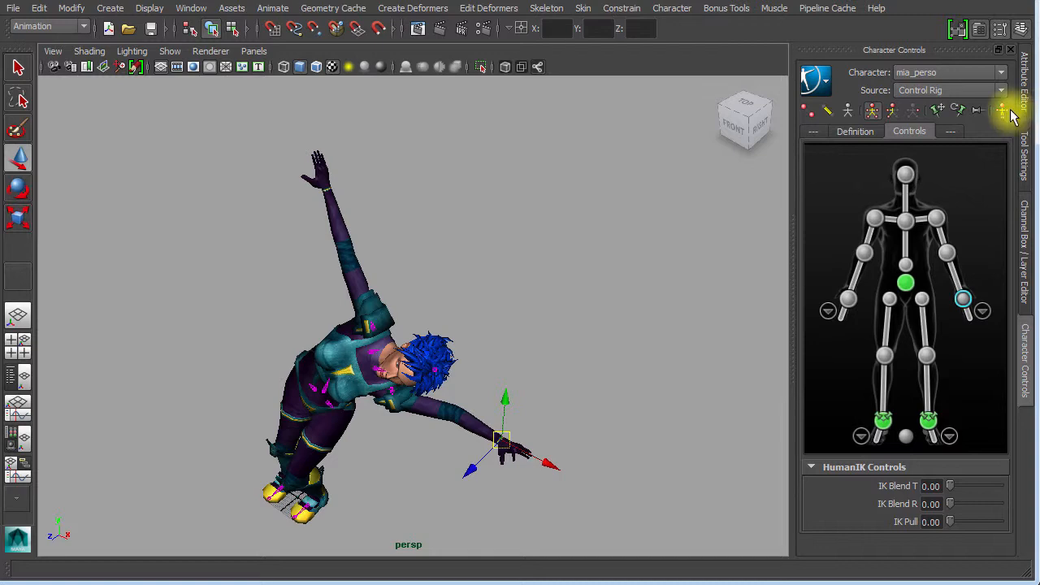
- Return the whole character to its stance pose, keep Control Rig as the source, and clear the selection
left_click(1004, 113)
left_click_drag(452, 376, 548, 341, "alt")
right_click_drag(548, 341, 609, 341, "alt")
middle_click_drag(608, 341, 549, 445, "alt")
right_click_drag(586, 379, 497, 347, "alt")
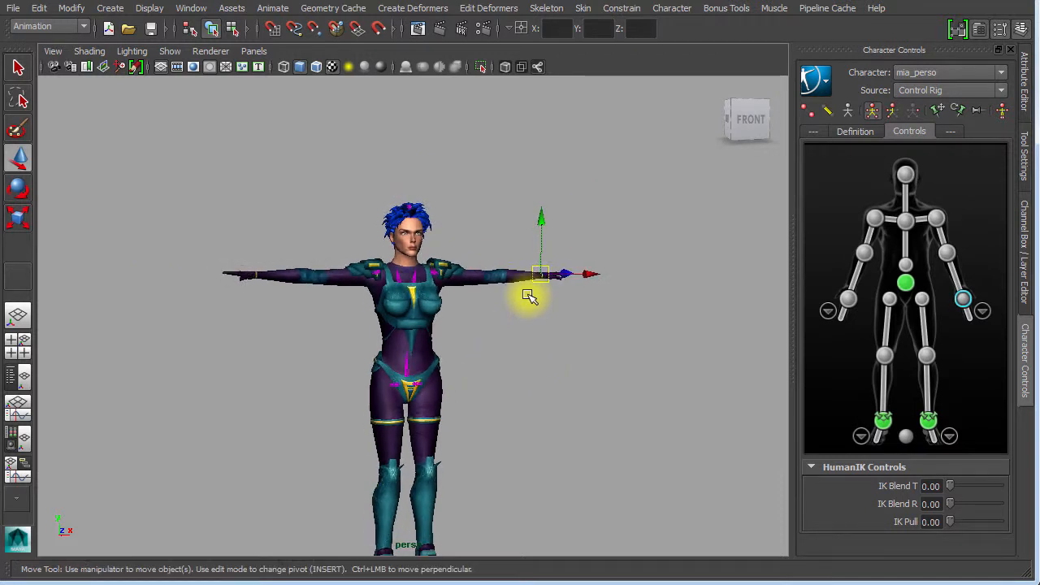
right_click_drag(555, 389, 489, 388, "alt")
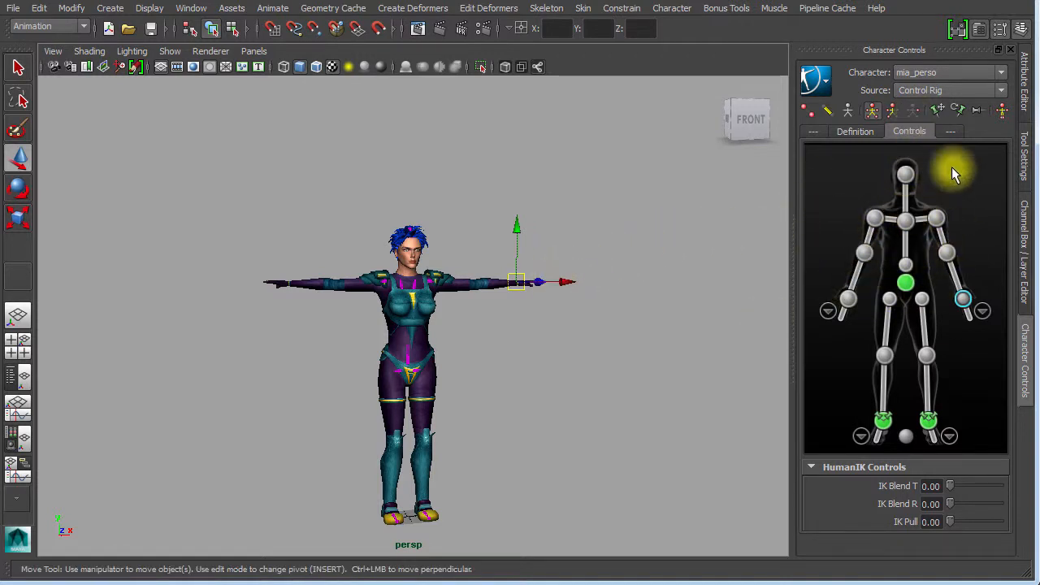
left_click(931, 91)
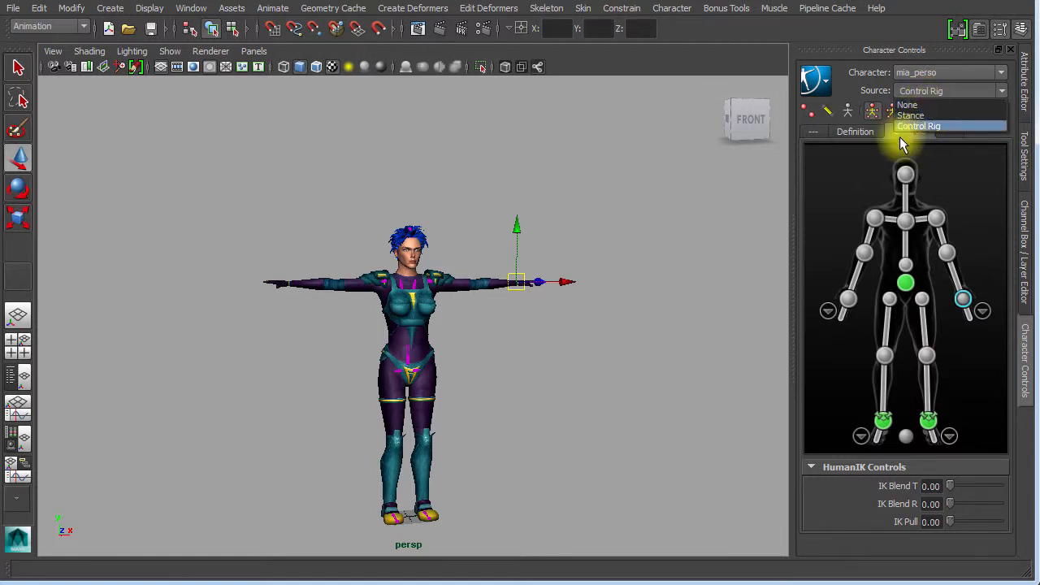
left_click(575, 205)
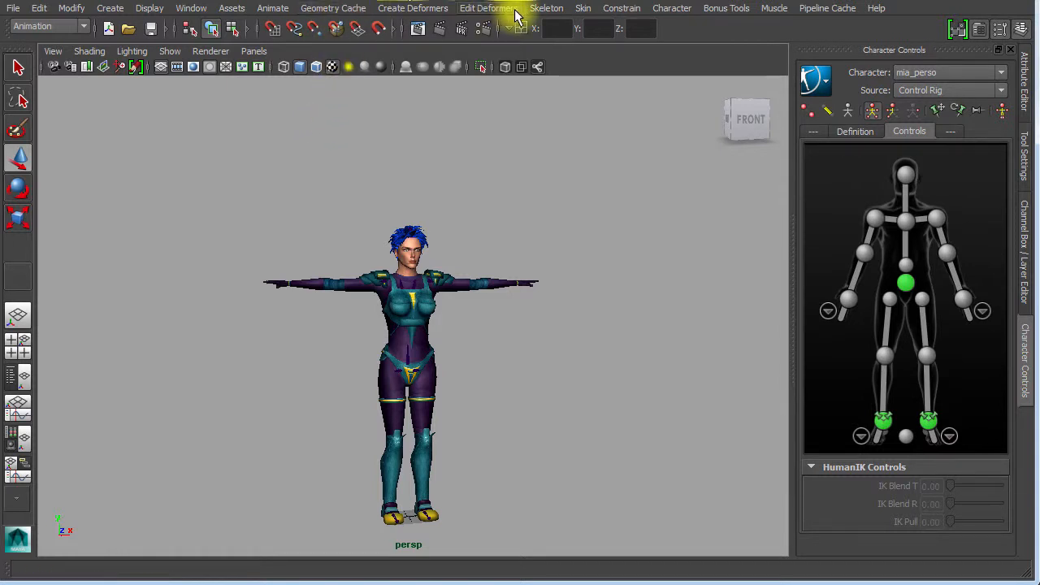
- Open the Visor and enlarge its window over the viewport
left_click(195, 10)
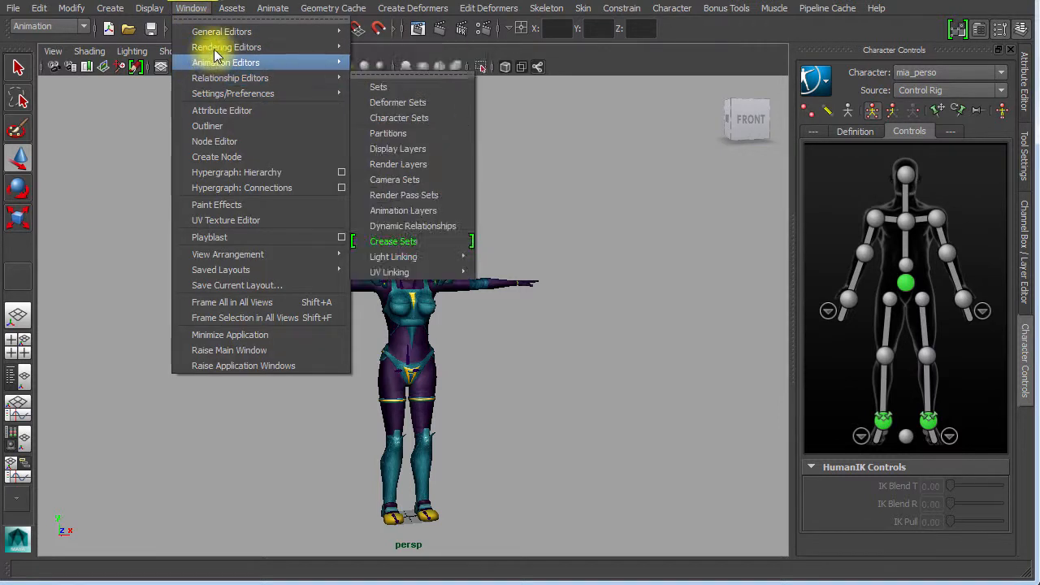
mouse_move(227, 37)
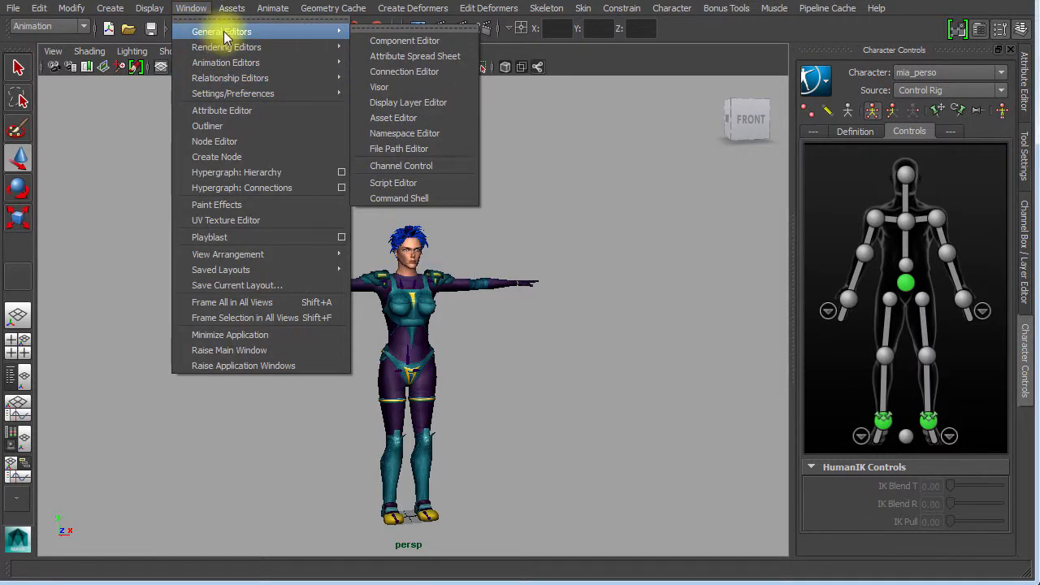
left_click(390, 86)
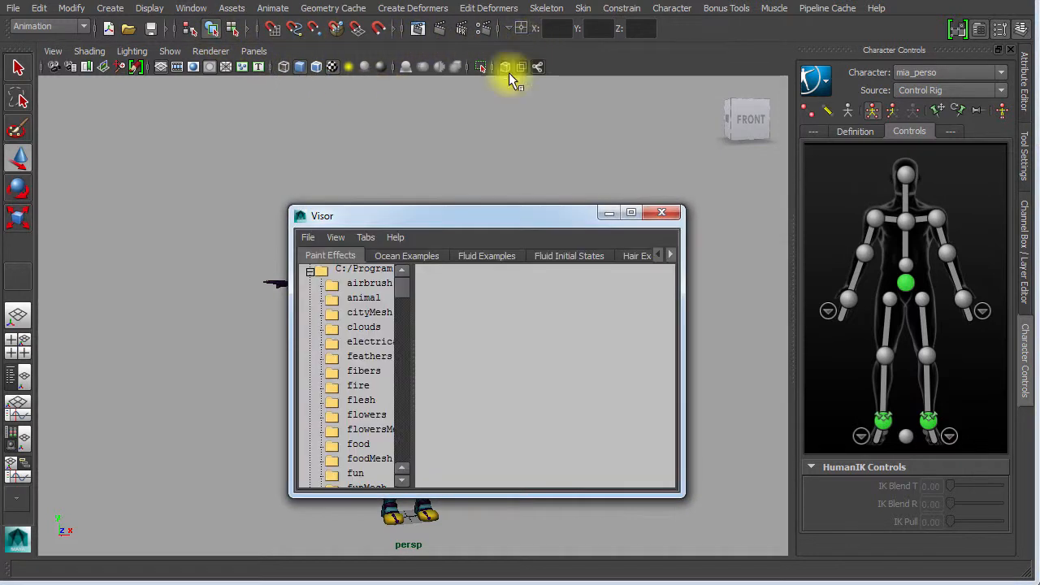
left_click_drag(442, 216, 258, 72)
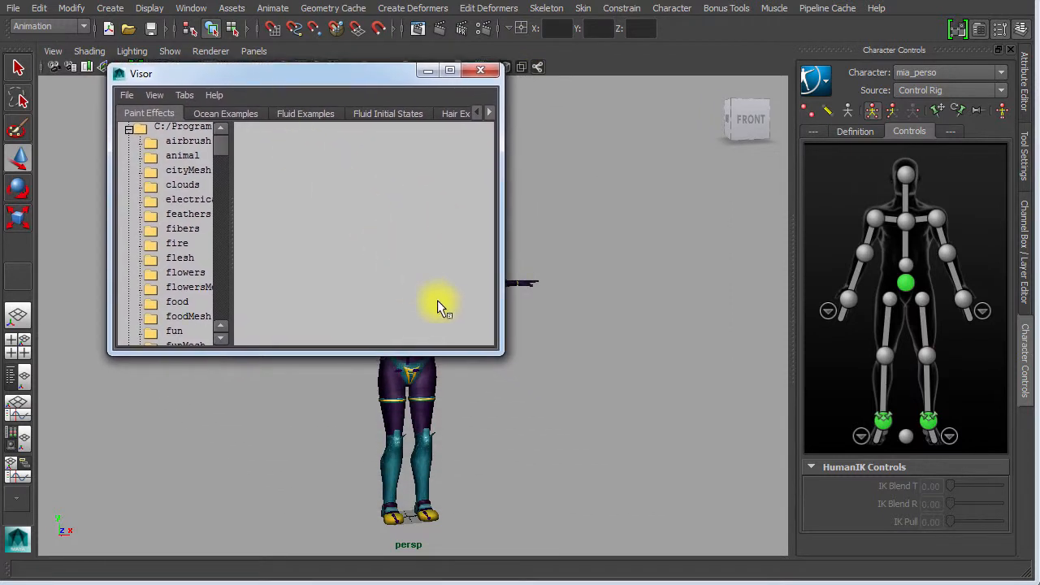
left_click_drag(497, 352, 812, 516)
- Show the Mocap Examples in the Visor, widen the window to see more clips, and select fight1.ma
left_click(185, 186)
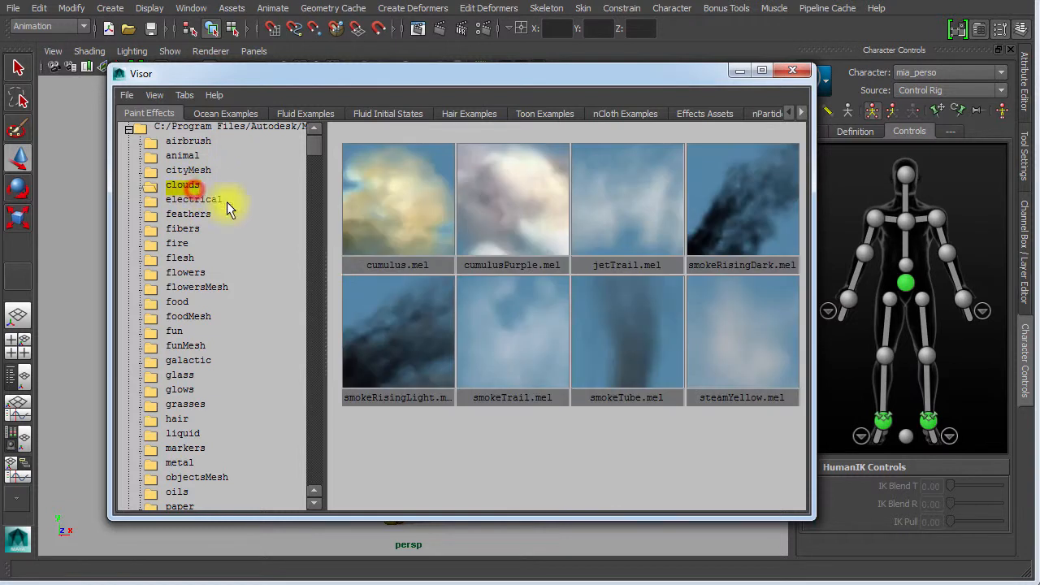
left_click(182, 375)
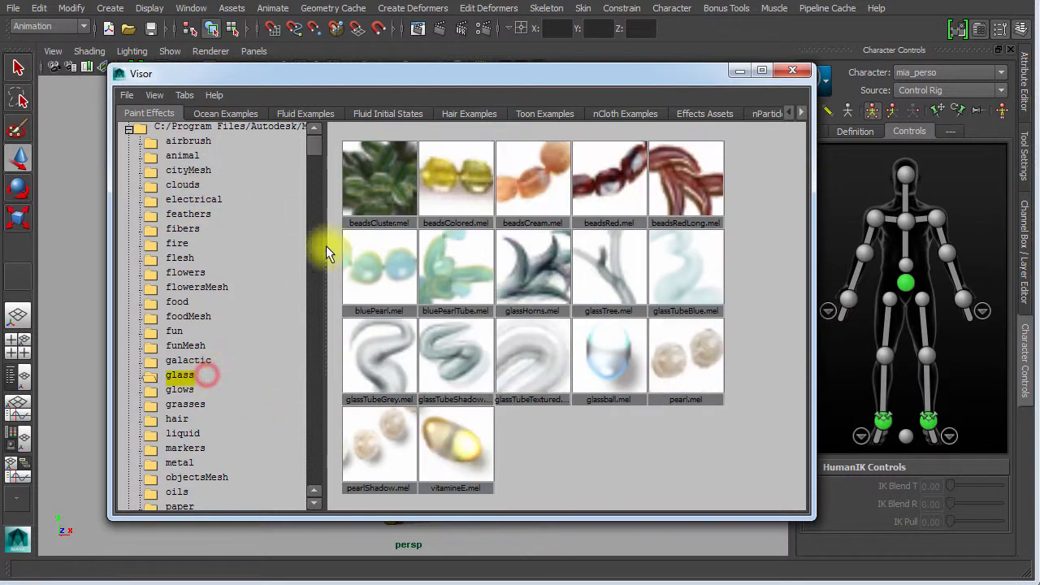
left_click(800, 113)
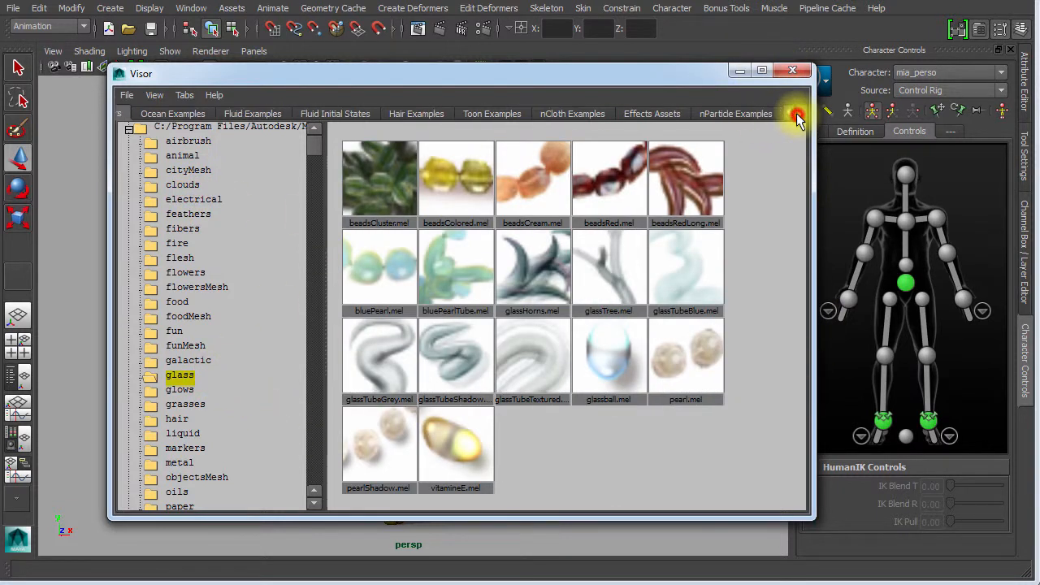
left_click(801, 114)
left_click(800, 113)
left_click(801, 114)
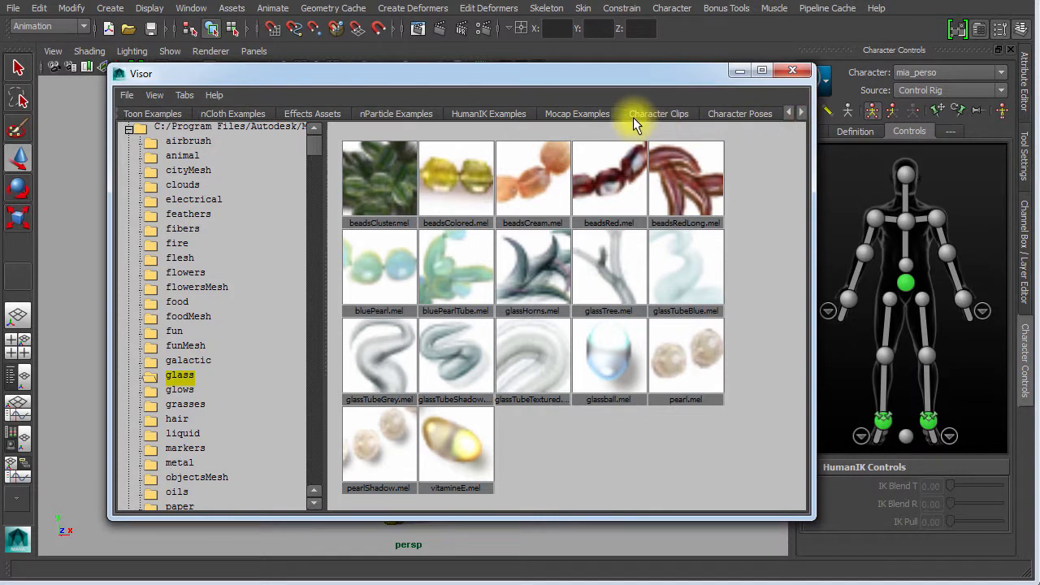
left_click(568, 112)
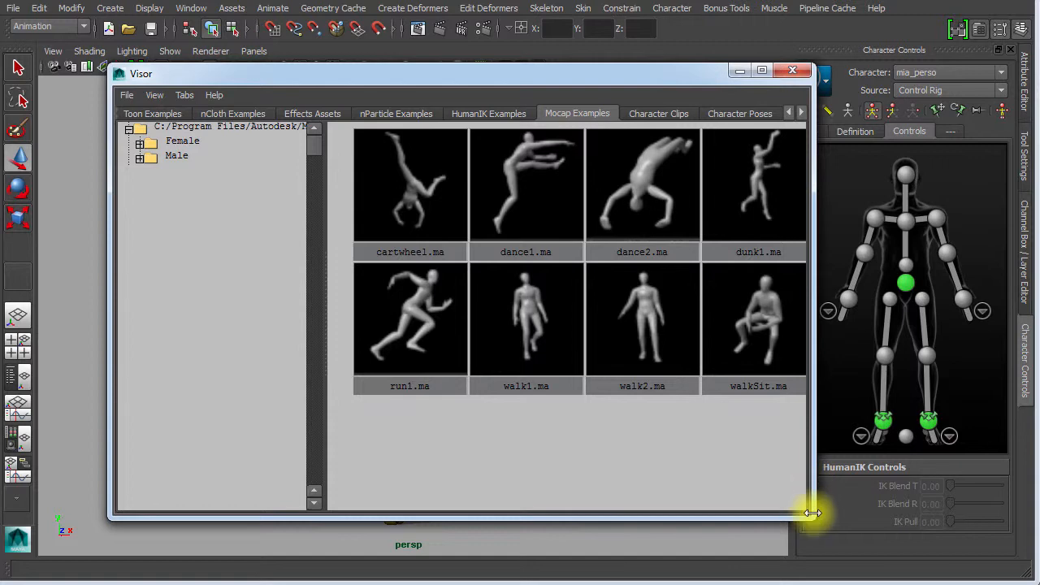
left_click_drag(812, 516, 991, 540)
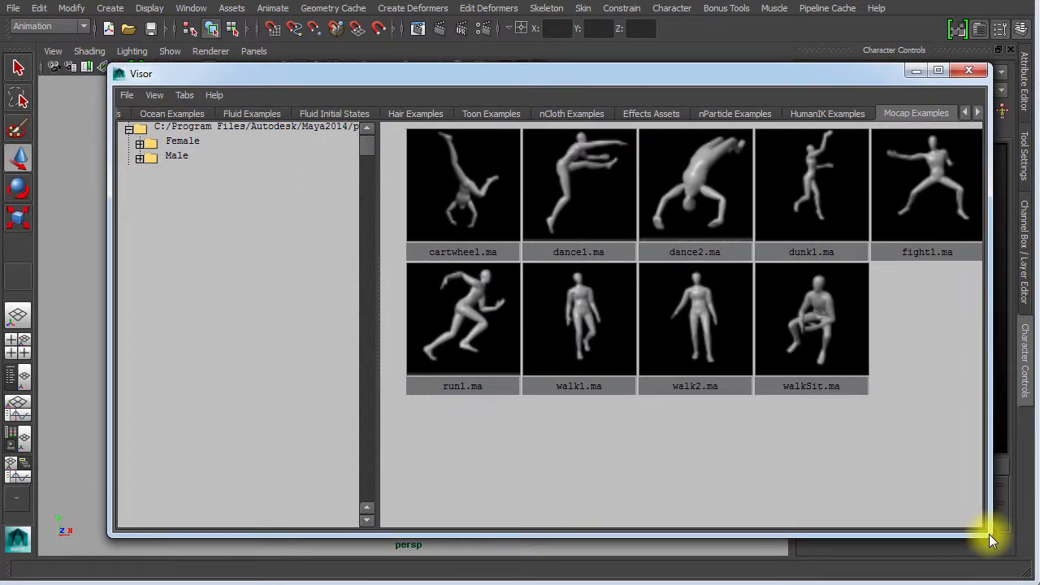
left_click(923, 199)
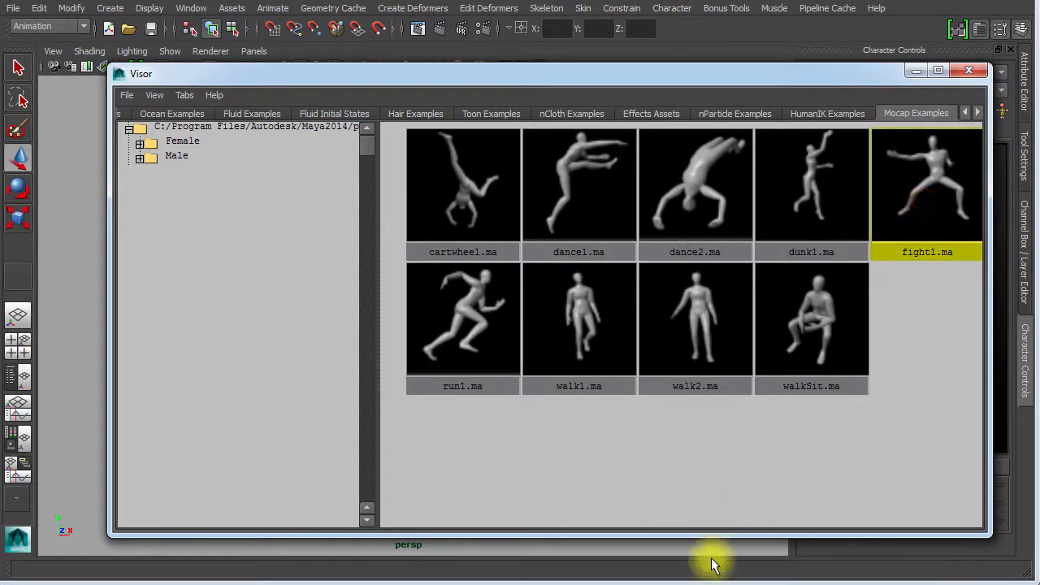
left_click(689, 490)
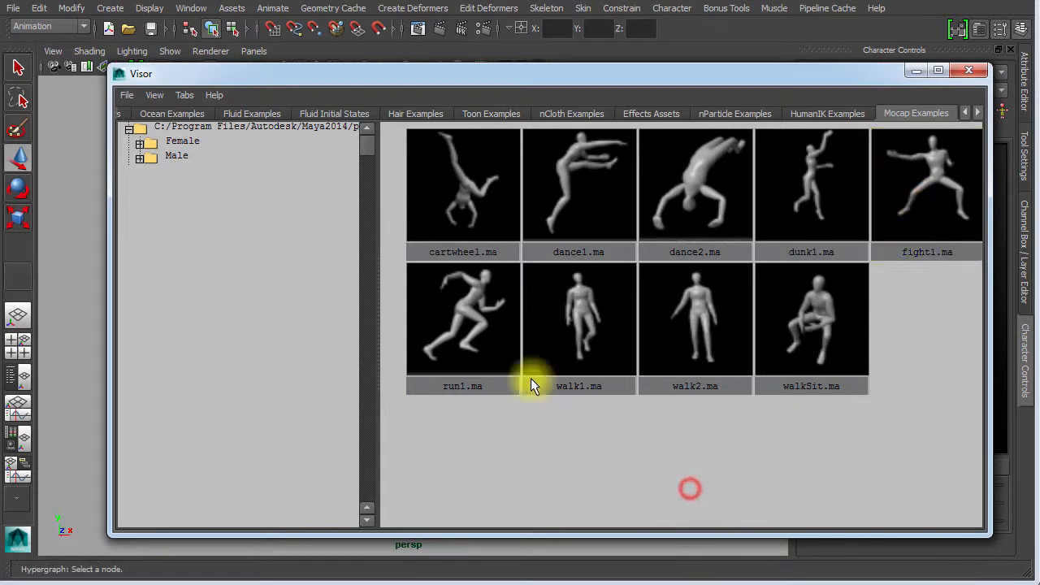
left_click(909, 187)
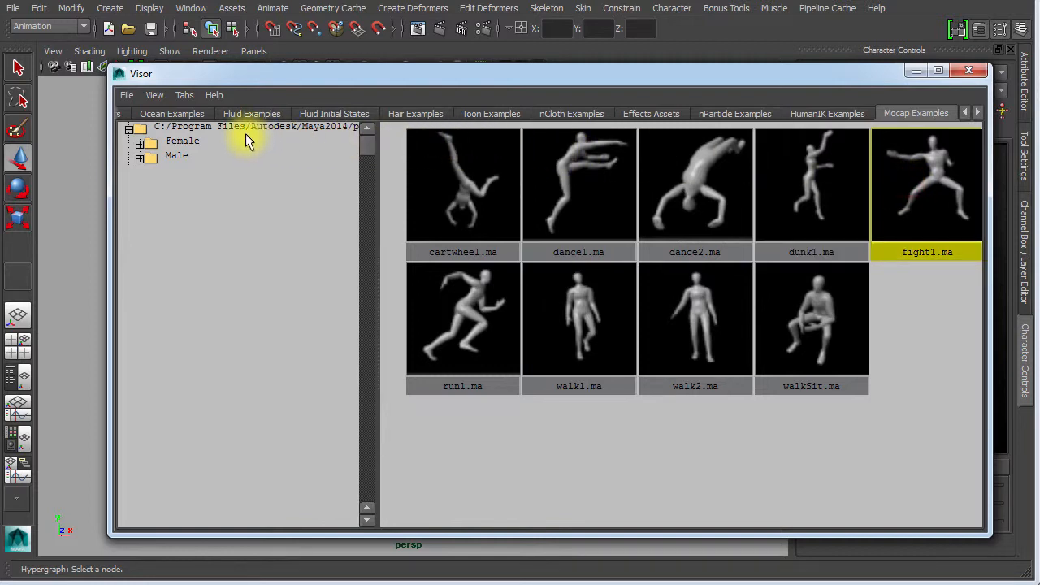
- Look through the motion files in the first subfolder of the Female mocap examples
left_click(183, 146)
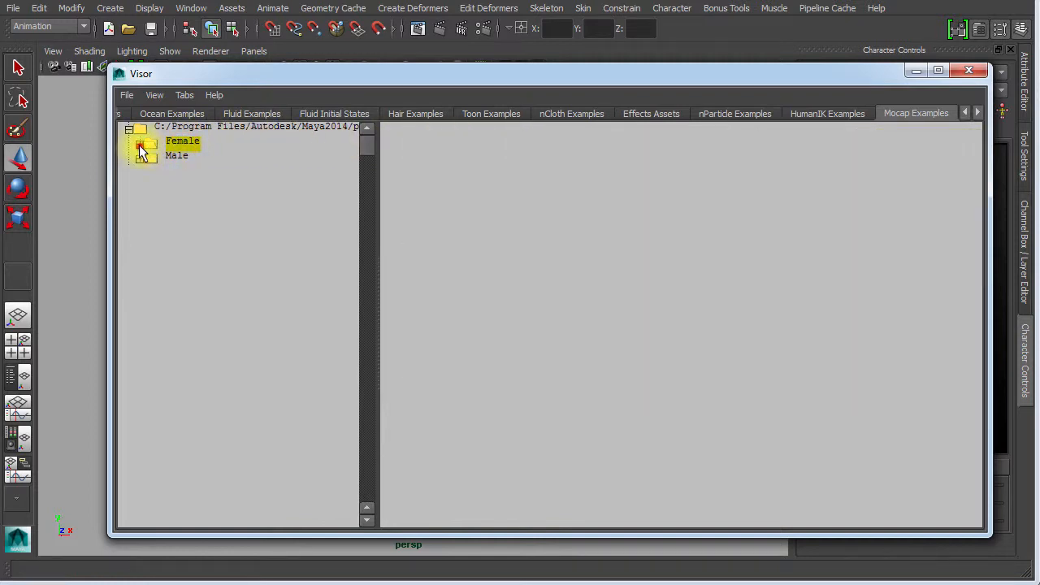
left_click(140, 144)
left_click(199, 159)
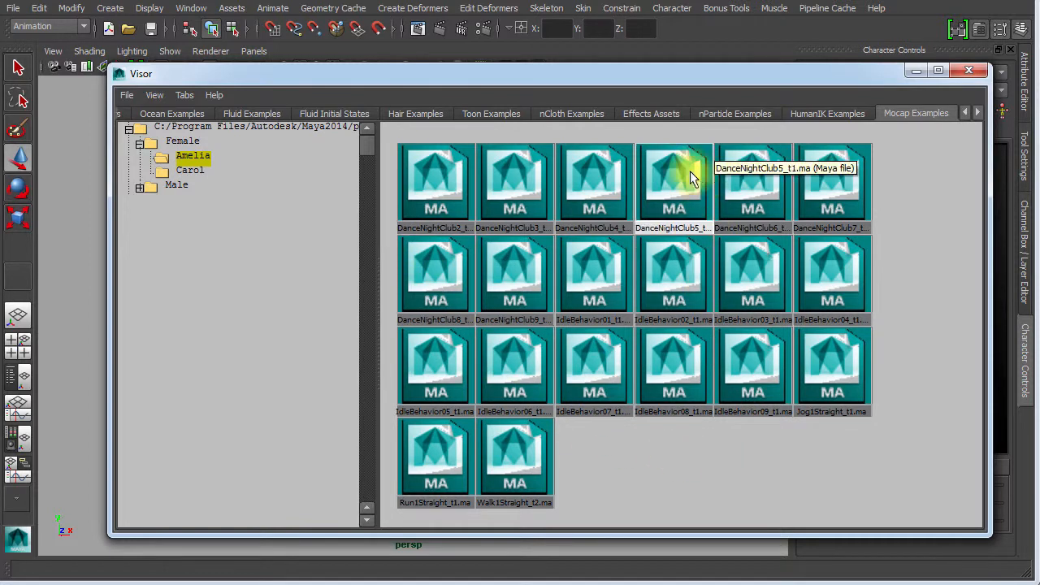
left_click_drag(622, 79, 625, 384)
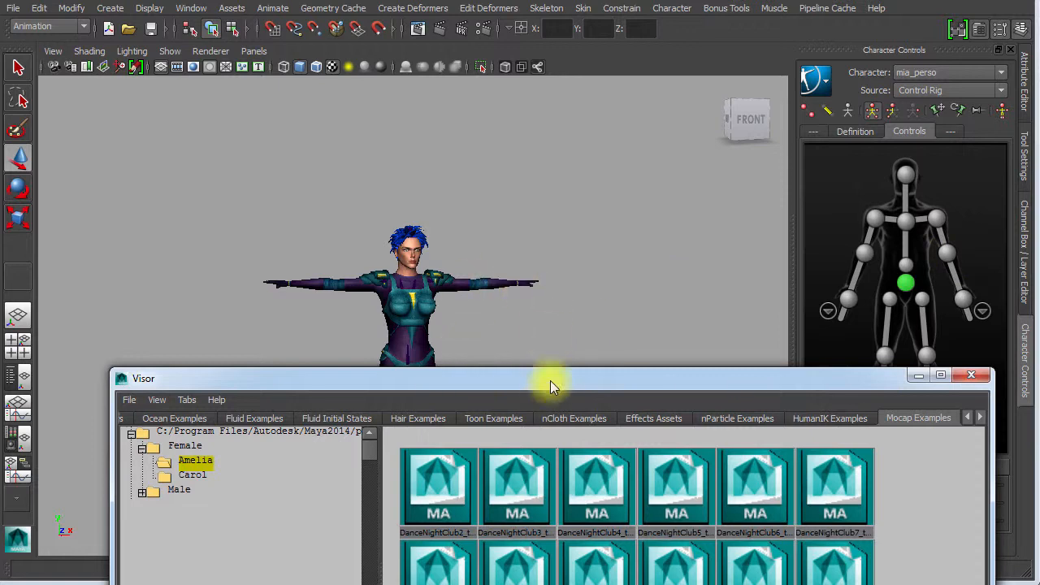
left_click_drag(548, 386, 562, 57)
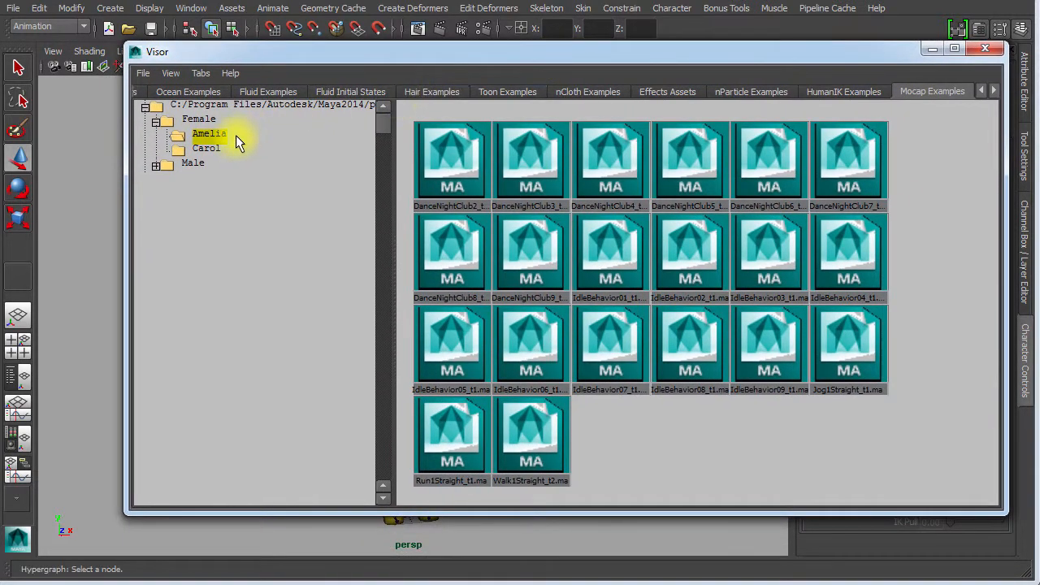
- Import the fight1.ma motion capture file from the top-level mocap examples folder and close the Visor
left_click(195, 120)
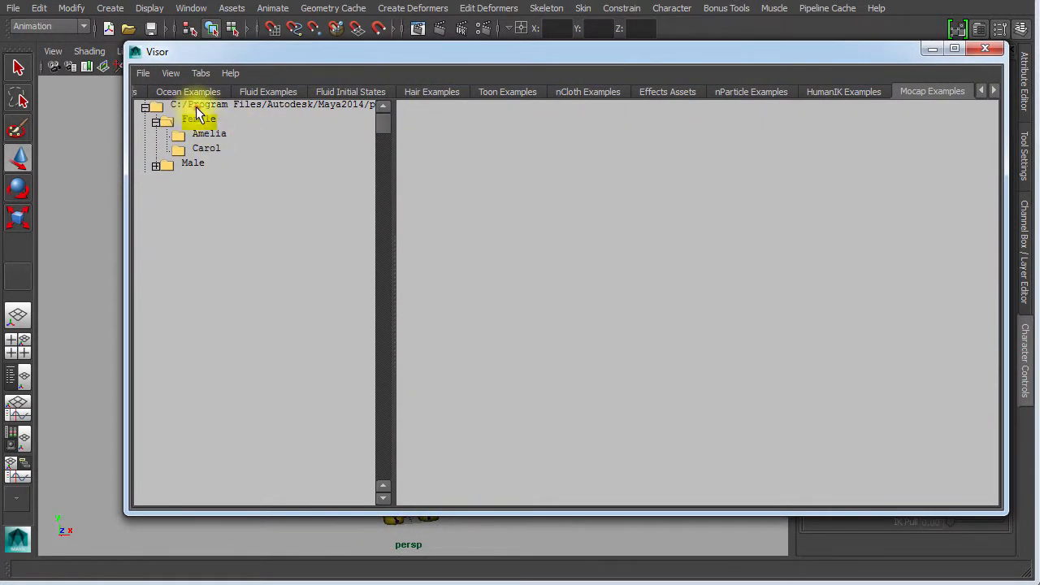
double_click(195, 106)
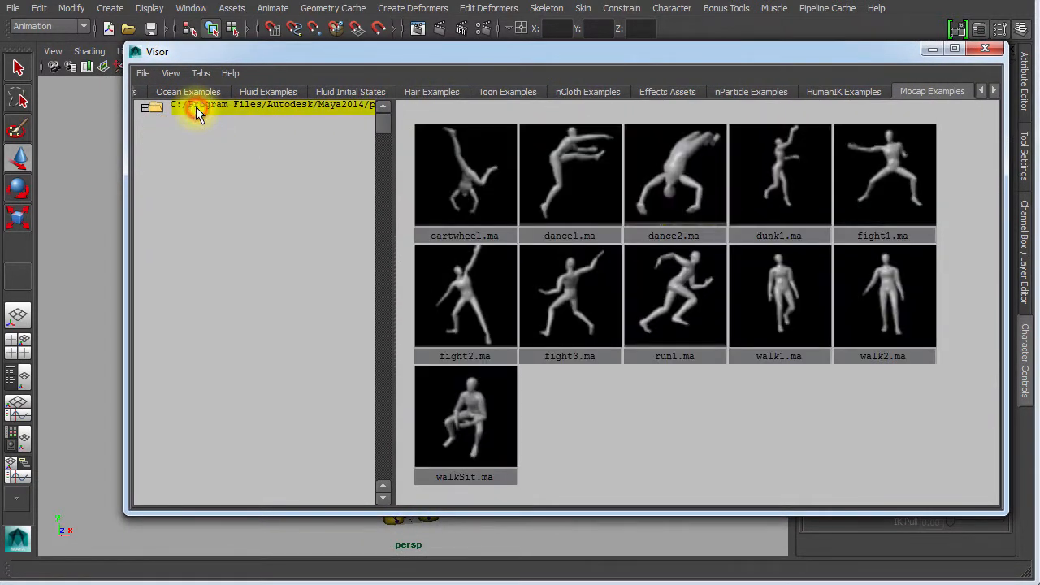
left_click(866, 171)
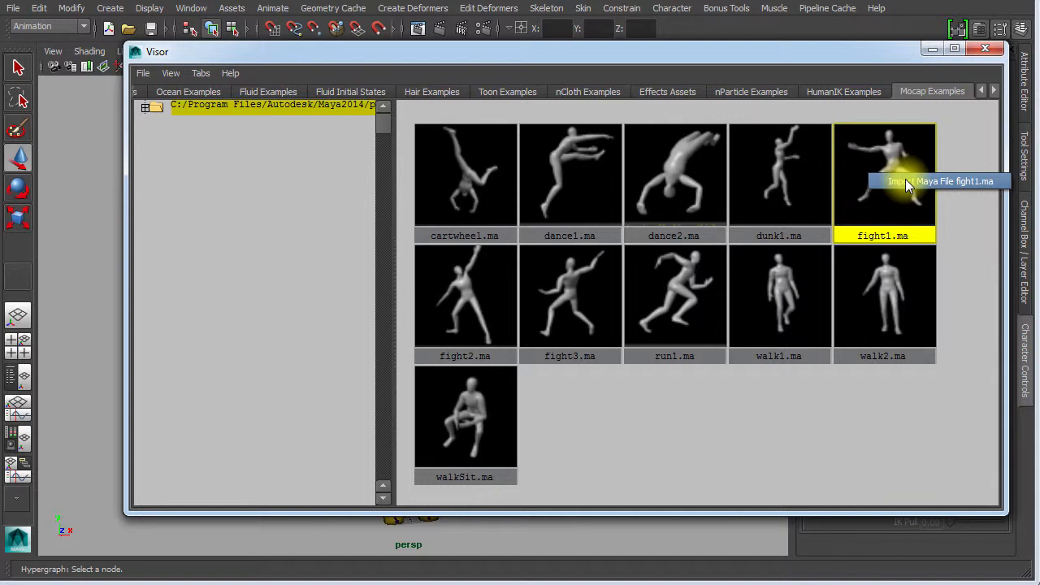
left_click(911, 178)
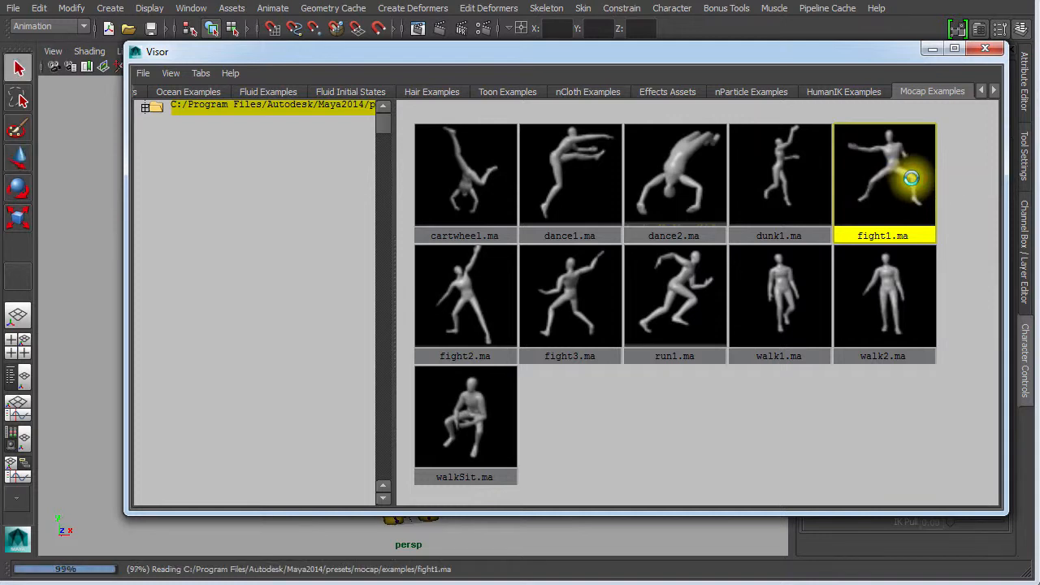
left_click(986, 51)
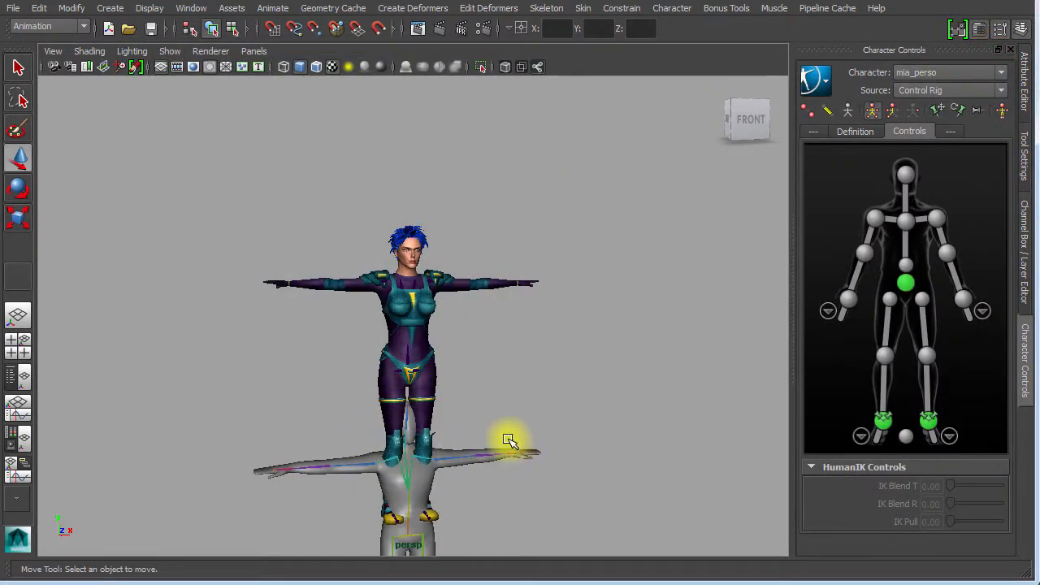
- Display the Time Slider and scrub the imported fight animation to frame 8, with both figures in view
right_click_drag(479, 446, 235, 411, "alt")
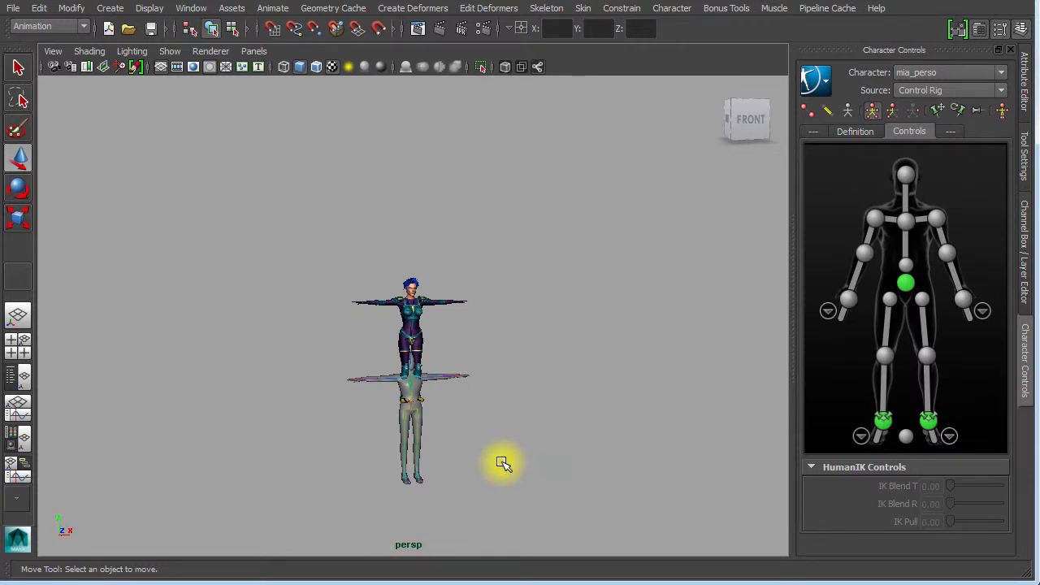
key("space")
left_click_drag(571, 263, 575, 305)
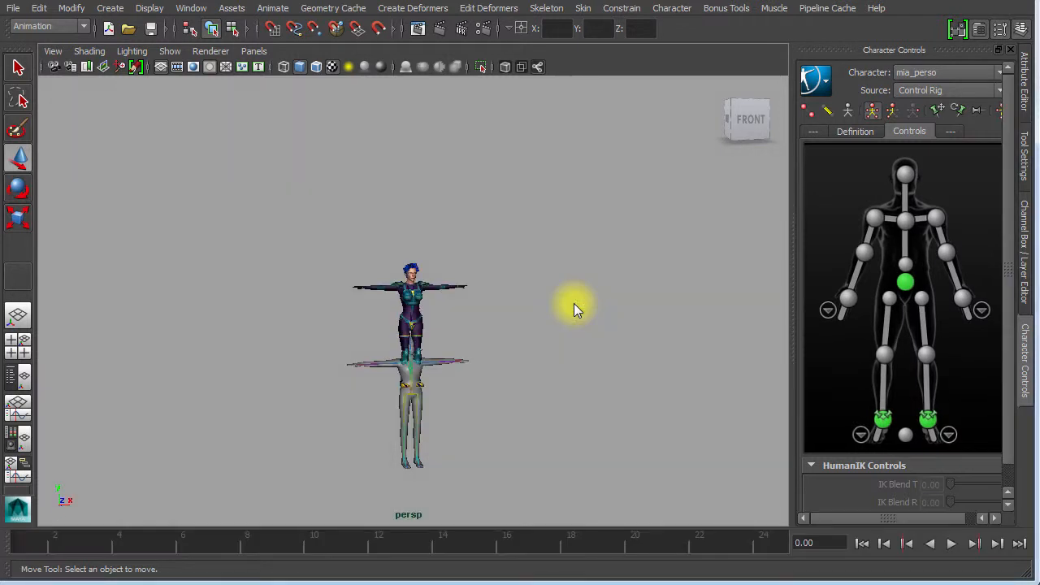
left_click_drag(292, 544, 666, 549)
left_click_drag(577, 578, 243, 537)
right_click_drag(344, 441, 626, 409, "alt")
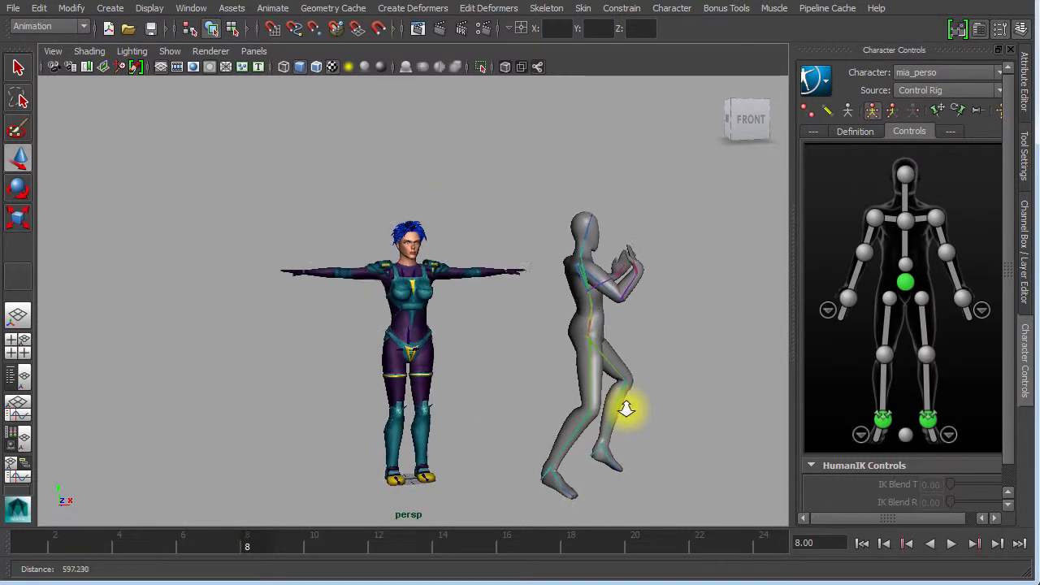
middle_click_drag(584, 391, 567, 330, "alt")
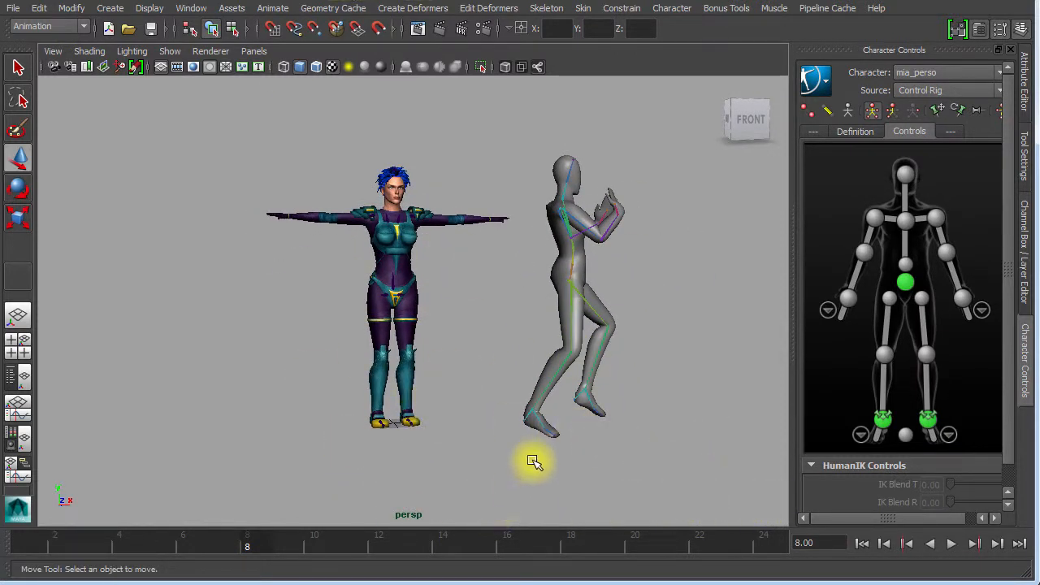
- Select the mocap figure's bent knee joint, set the playback range to end at frame 600, and preview the motion
left_click(559, 371)
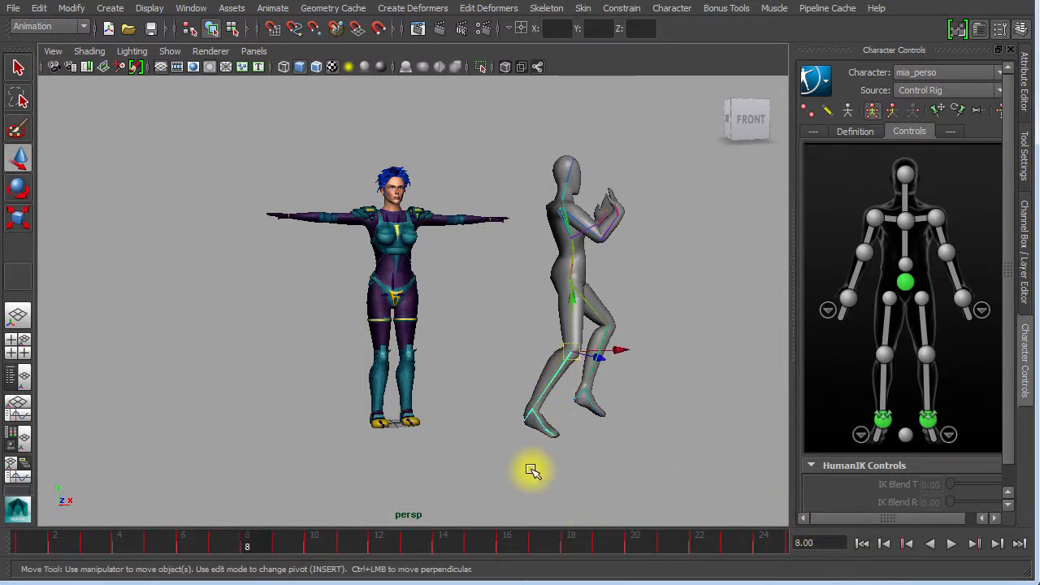
key("space")
left_click(598, 465)
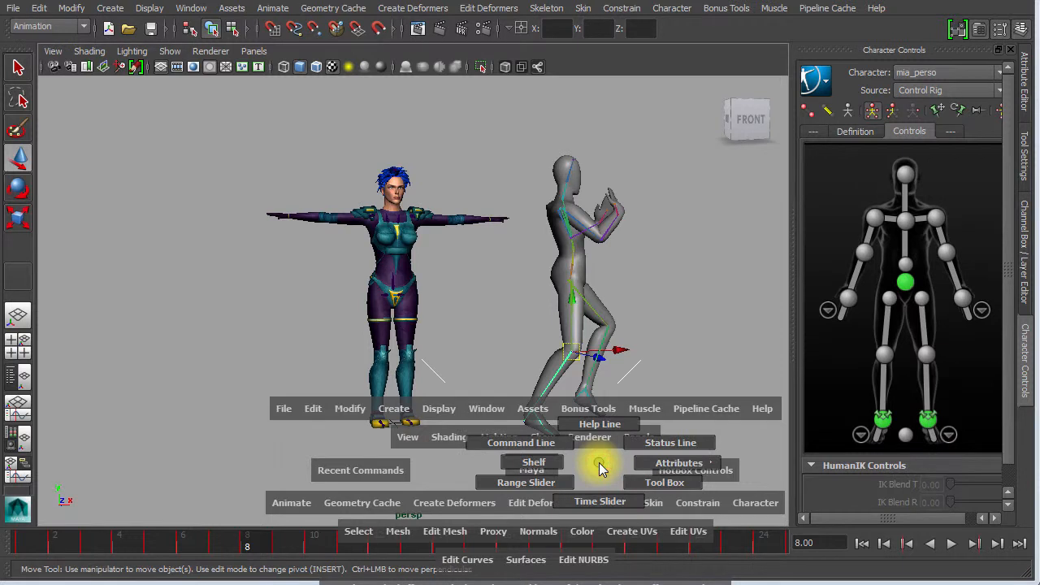
left_click(553, 483)
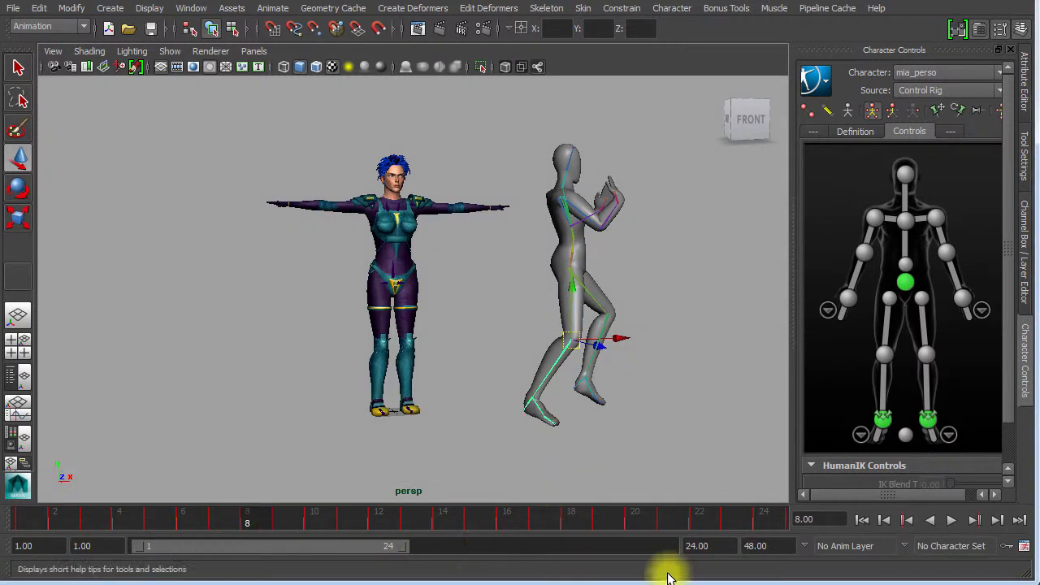
left_click(719, 546)
type("60")
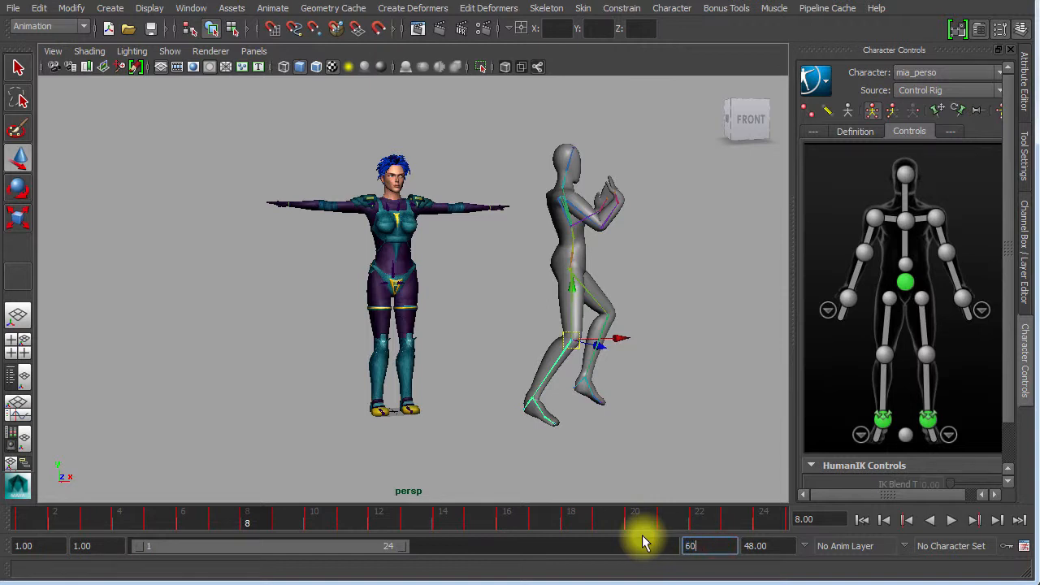
type("0")
key("Return")
mouse_move(358, 509)
left_mouse_down()
mouse_move(372, 531)
mouse_move(357, 537)
left_mouse_up()
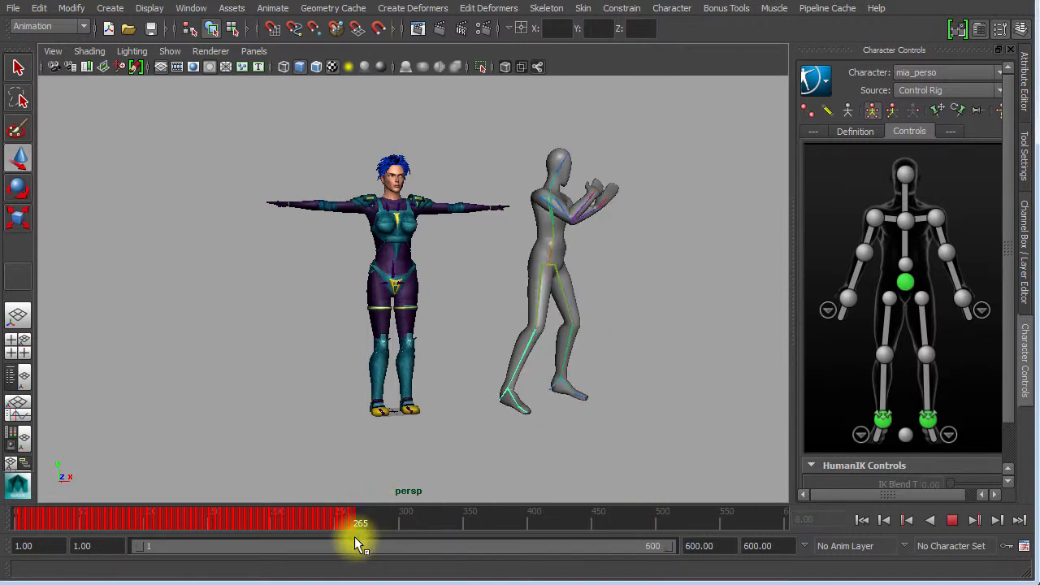
- Stop the preview, set the playback range to end at frame 270, and scrub the fight animation to frame 184
left_click_drag(355, 537, 356, 536)
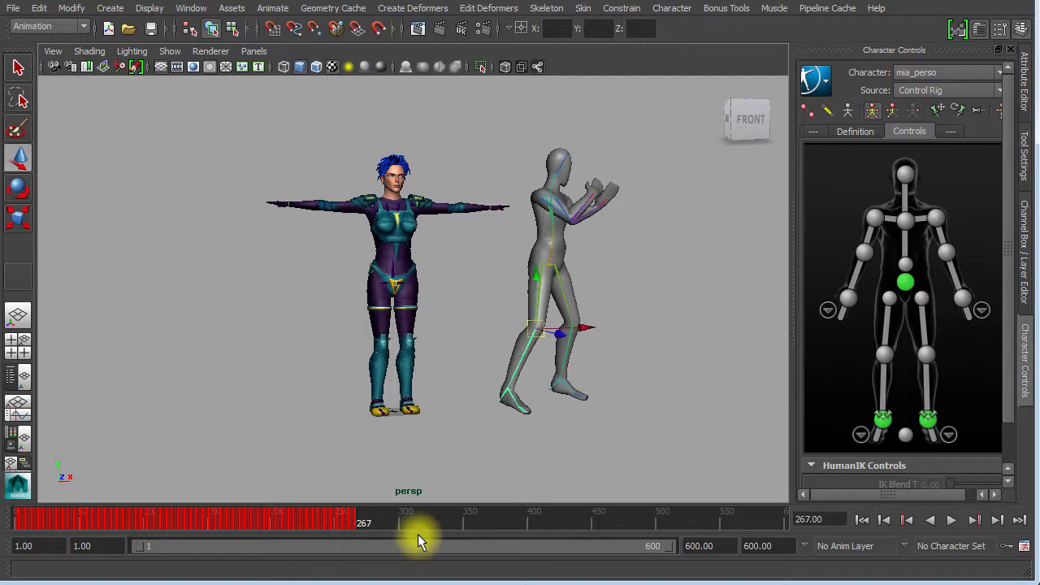
double_click(717, 538)
type("270")
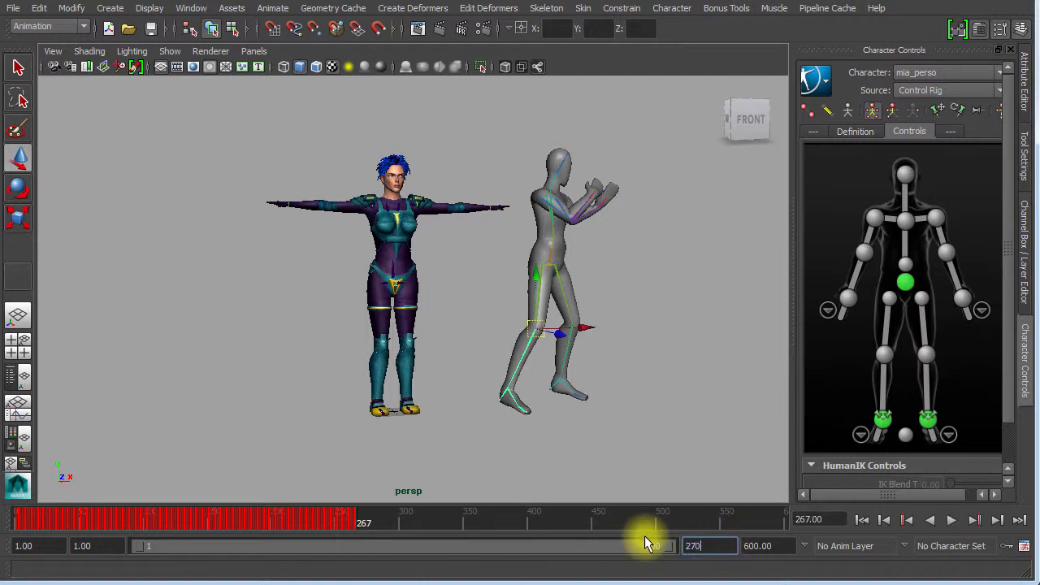
key("Return")
left_click_drag(429, 517, 541, 550)
left_click(697, 333)
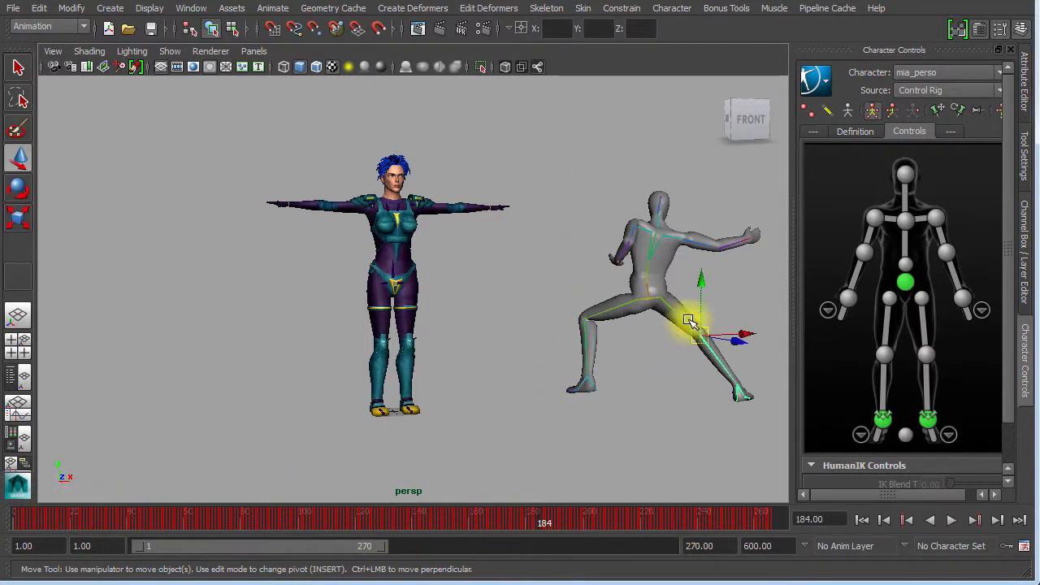
- Examine the sources available for the mia_perso character, leaving the Control Rig source in place
left_click(940, 93)
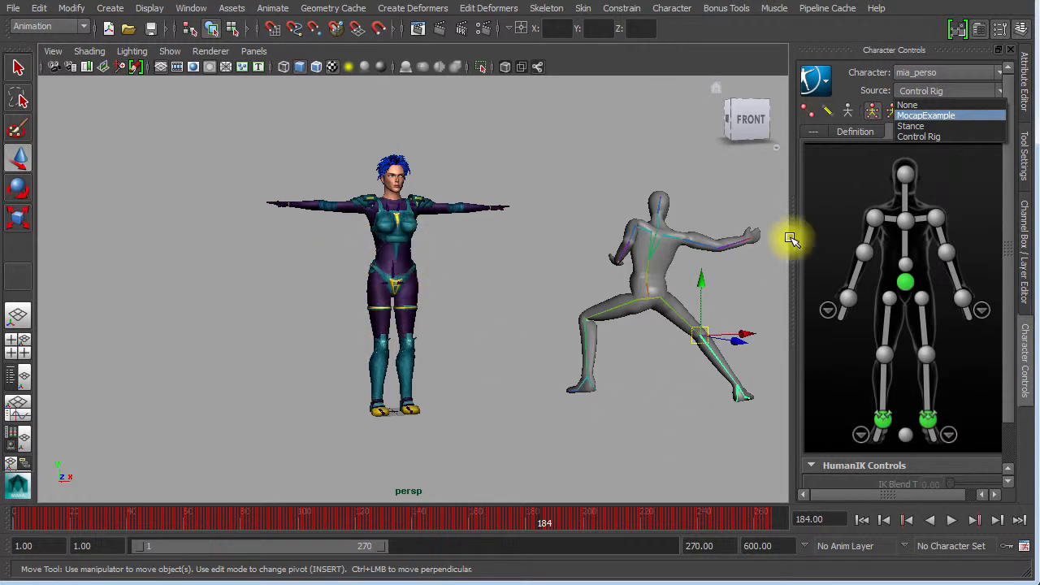
left_click(591, 214)
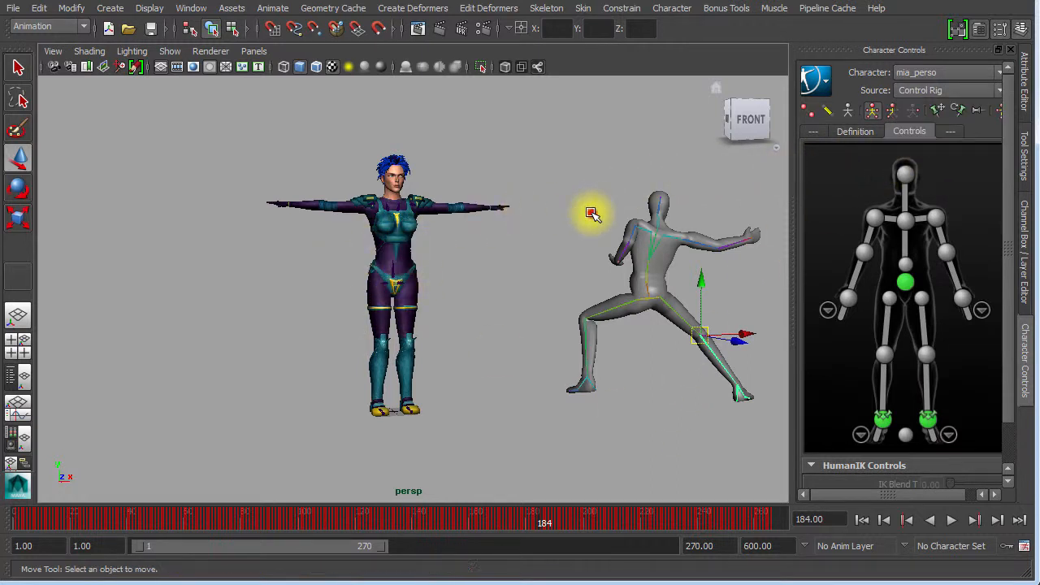
left_click(591, 213)
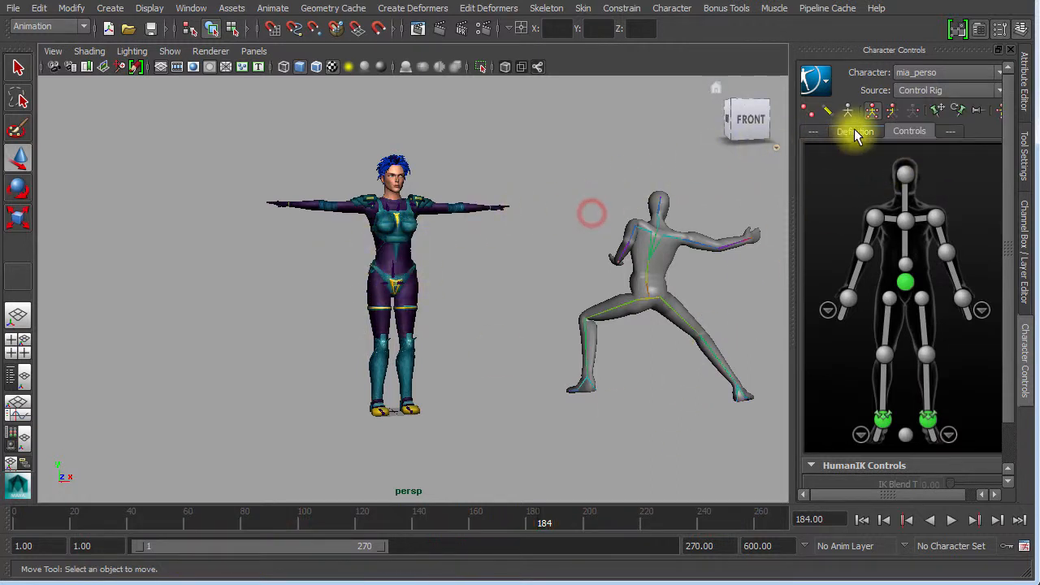
left_click(955, 92)
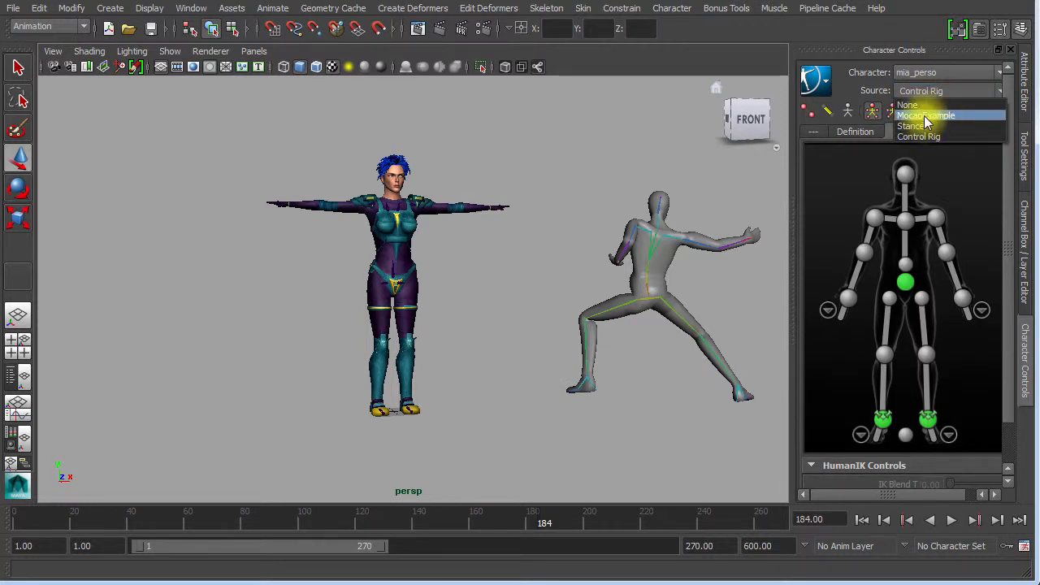
left_click(559, 250)
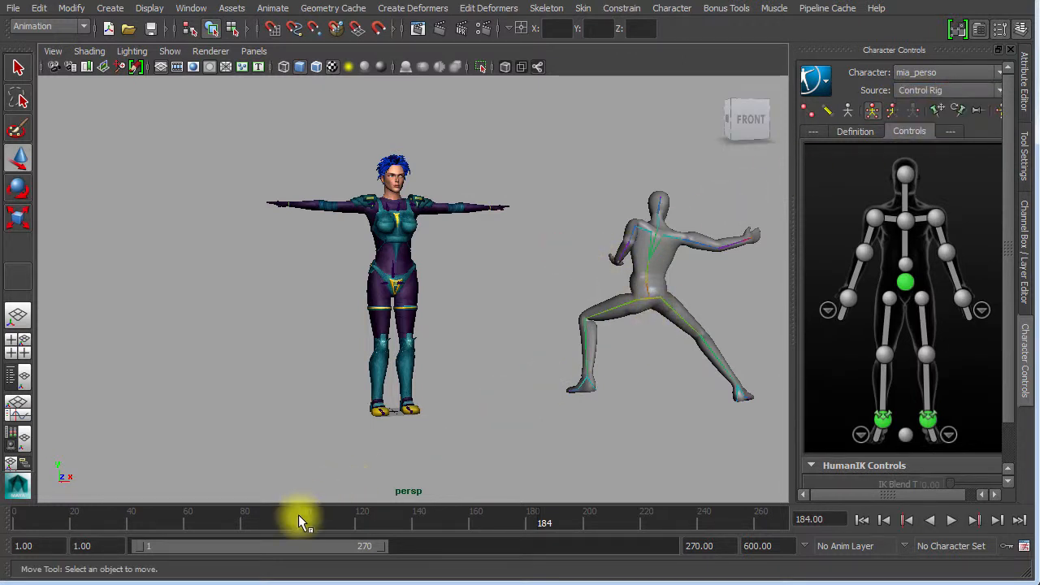
- Go to frame 1 and select the mocap figure's complete joint hierarchy, starting from its hips joint
left_click_drag(299, 517, 17, 520)
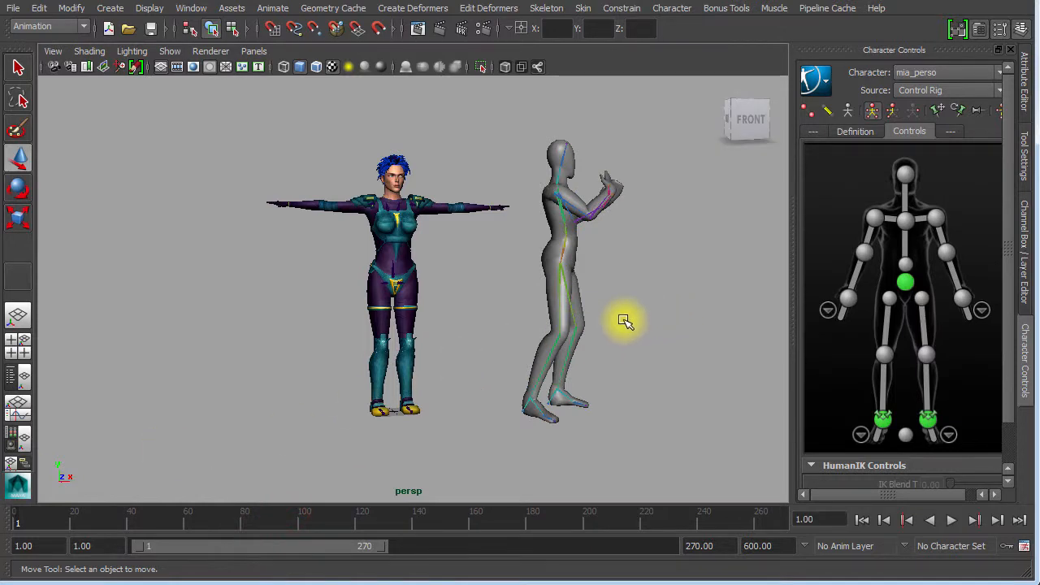
left_click_drag(624, 321, 520, 342, "alt")
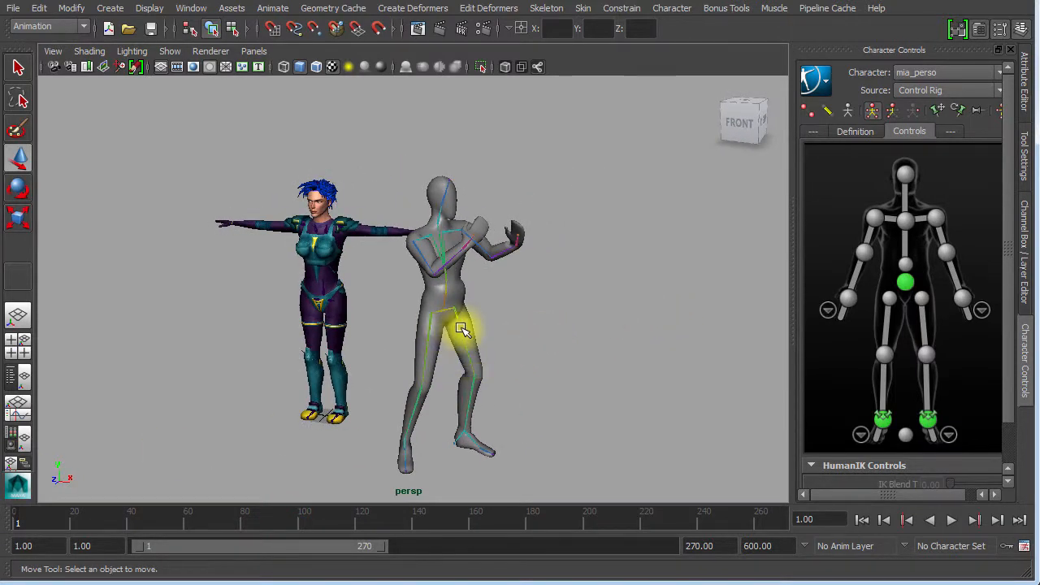
left_click(461, 329)
right_click_drag(430, 325, 752, 303, "alt")
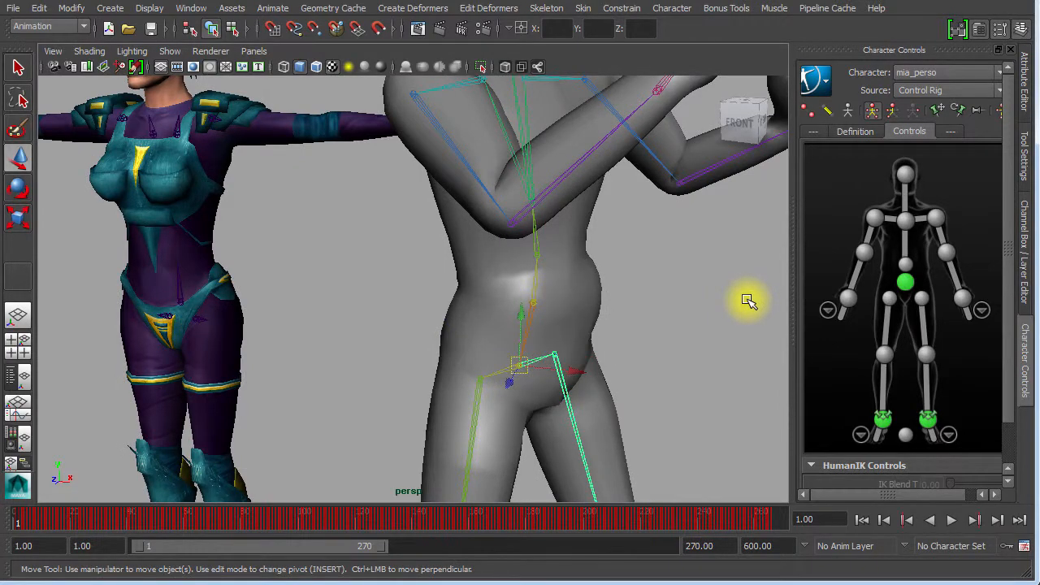
left_click_drag(661, 302, 604, 301, "alt")
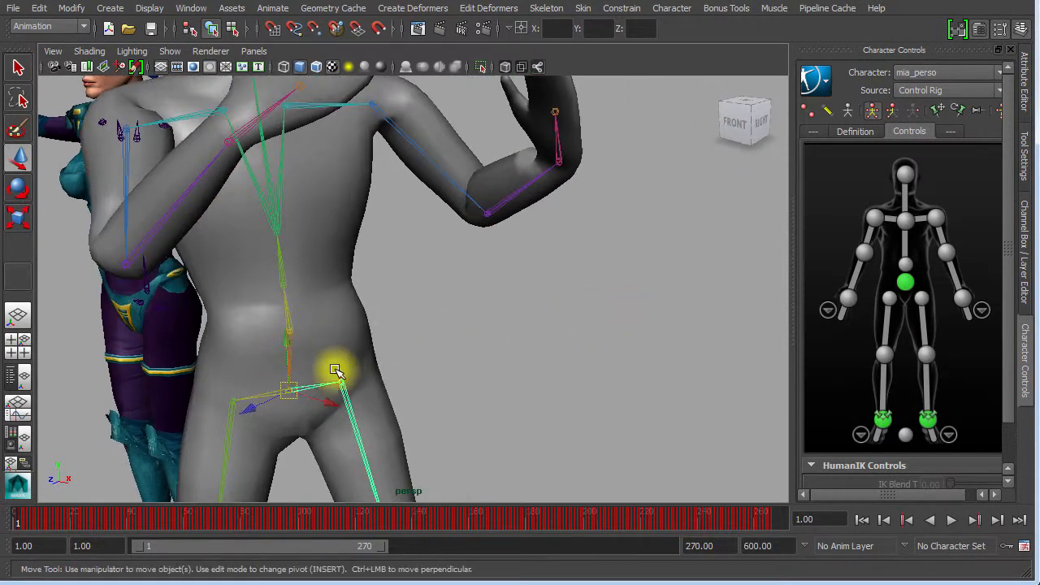
right_click_drag(336, 371, 439, 355, "alt")
left_click_drag(438, 355, 502, 333, "alt")
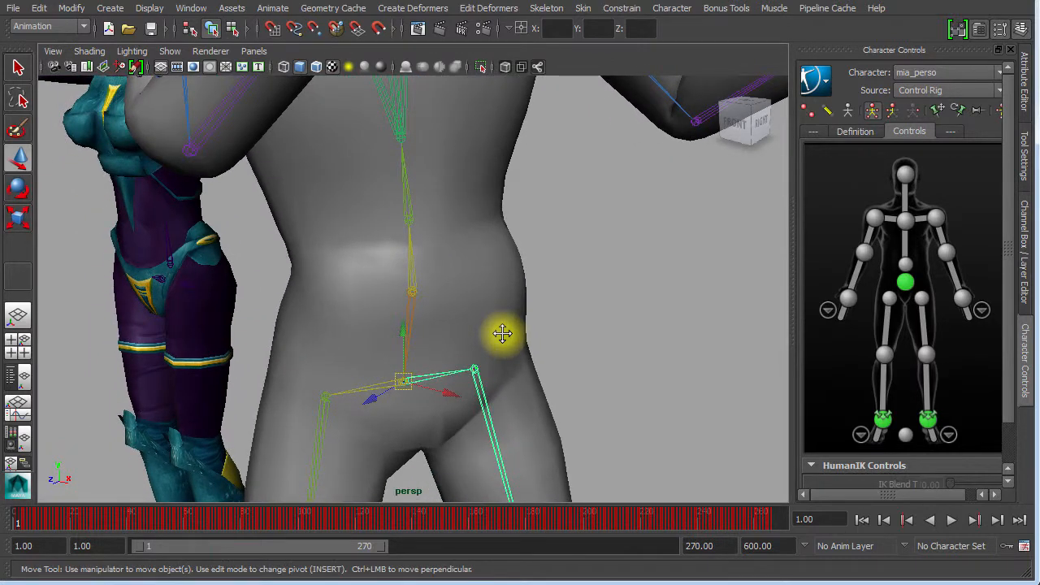
key("Up")
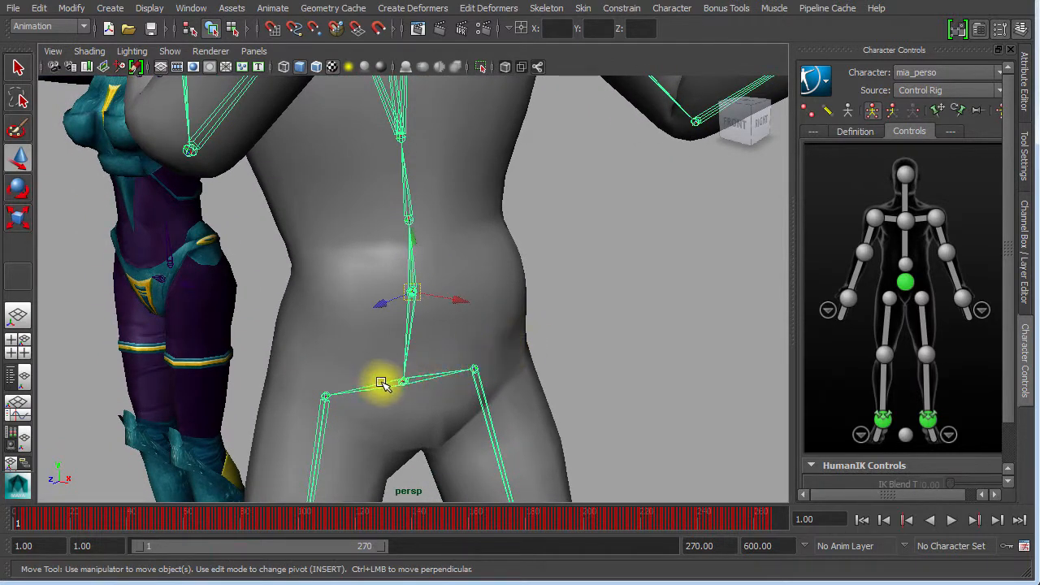
right_click_drag(558, 332, 300, 320, "alt")
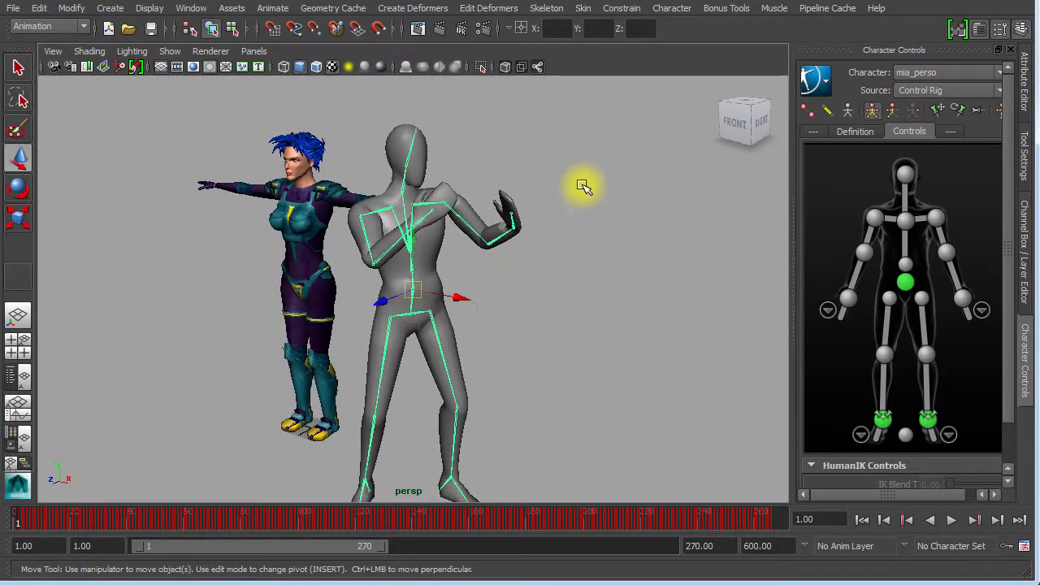
right_click(566, 173)
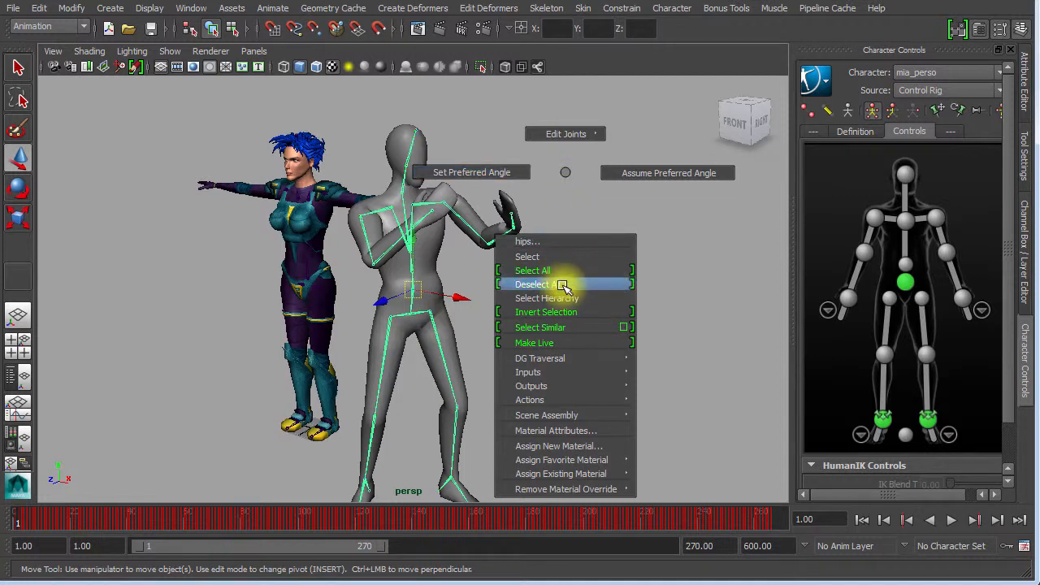
left_click(605, 305)
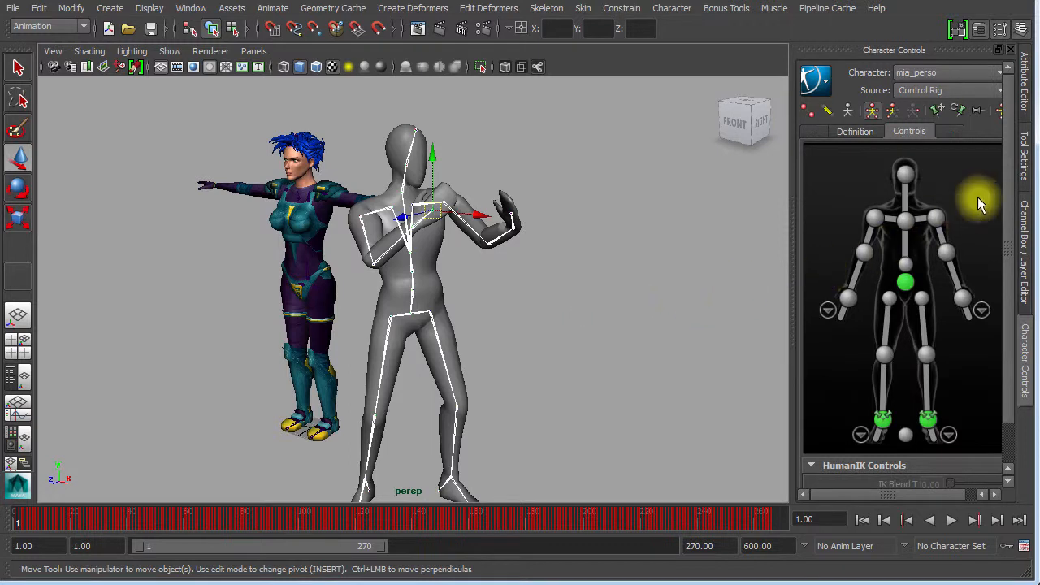
- Set Rotate X, Y and Z to 0 on all selected mocap joints to put the figure in a T-pose
left_click(1025, 241)
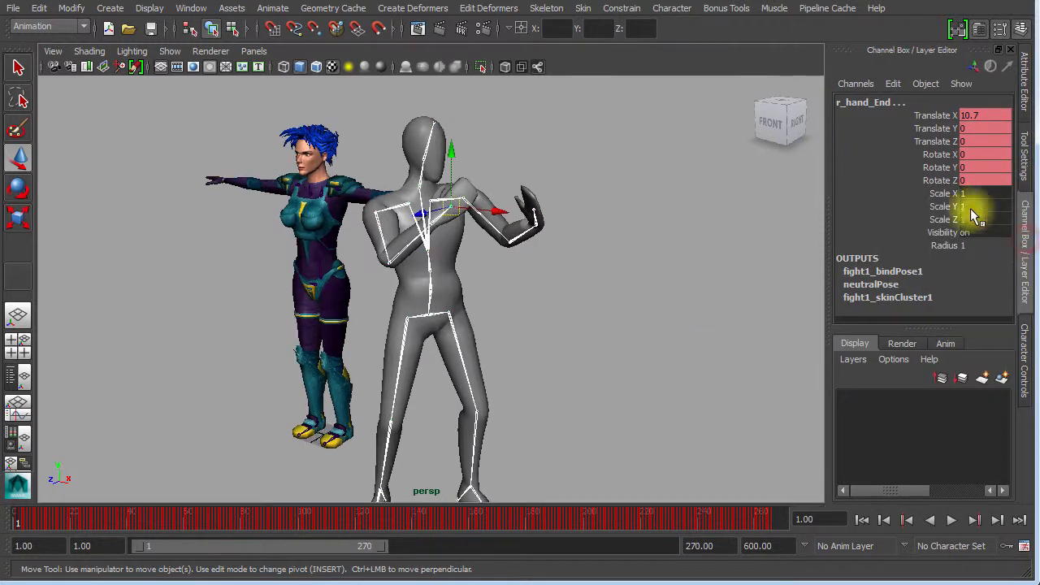
left_click_drag(976, 151, 973, 180)
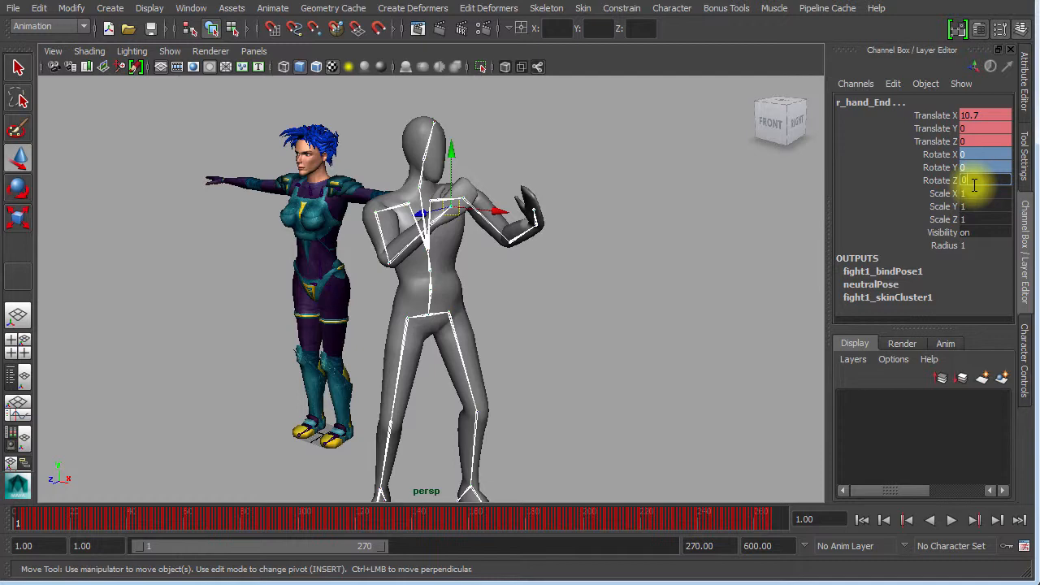
type("0")
key("Return")
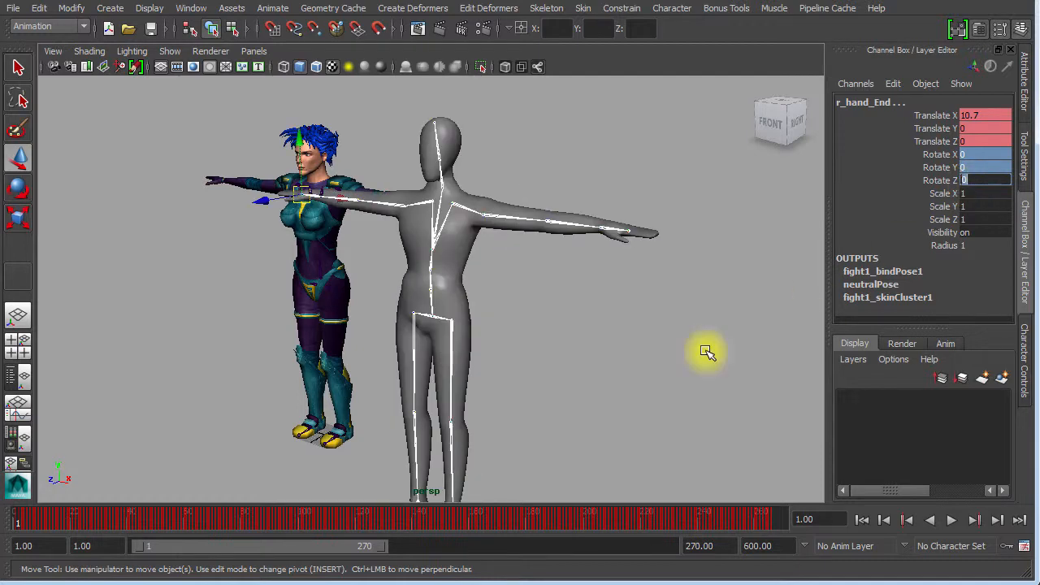
left_click_drag(607, 286, 632, 277, "alt")
right_click_drag(652, 282, 559, 255, "alt")
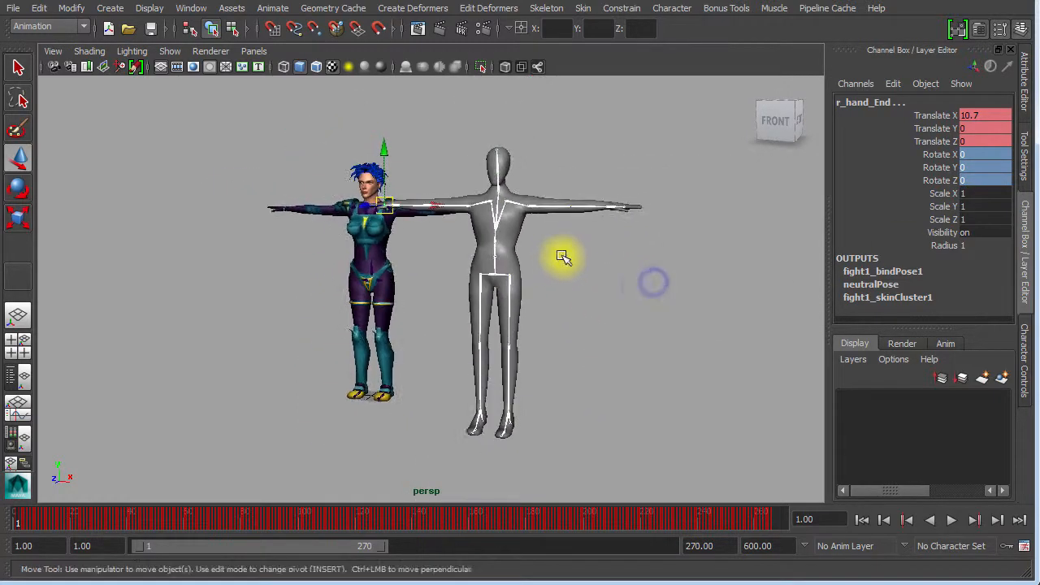
- Show mia_perso's HumanIK skeleton definition to compare its reference pose with the mocap figure
left_click(1024, 347)
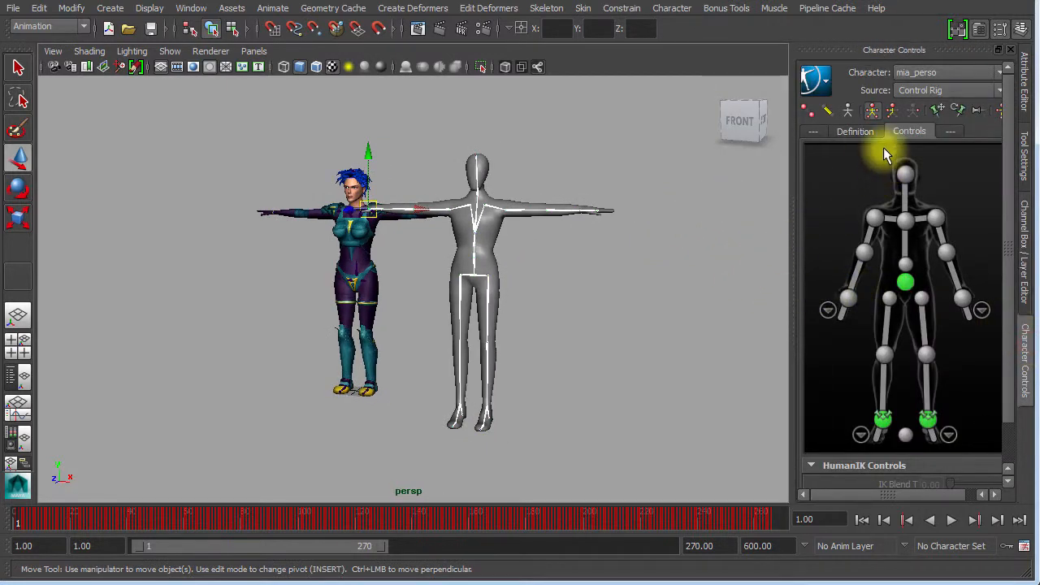
left_click(859, 132)
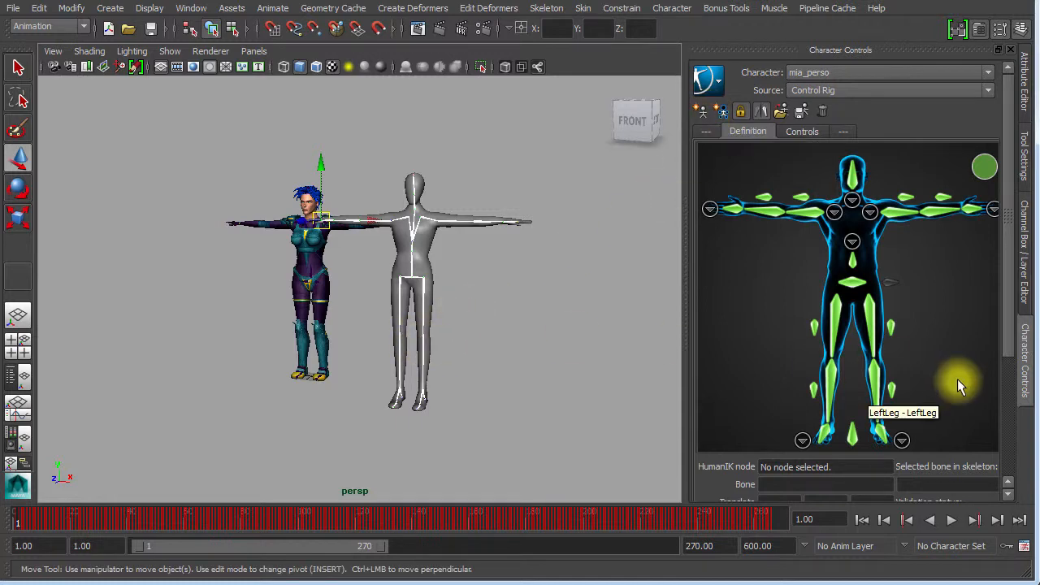
right_click_drag(464, 353, 652, 316, "alt")
middle_click_drag(581, 291, 529, 333, "alt")
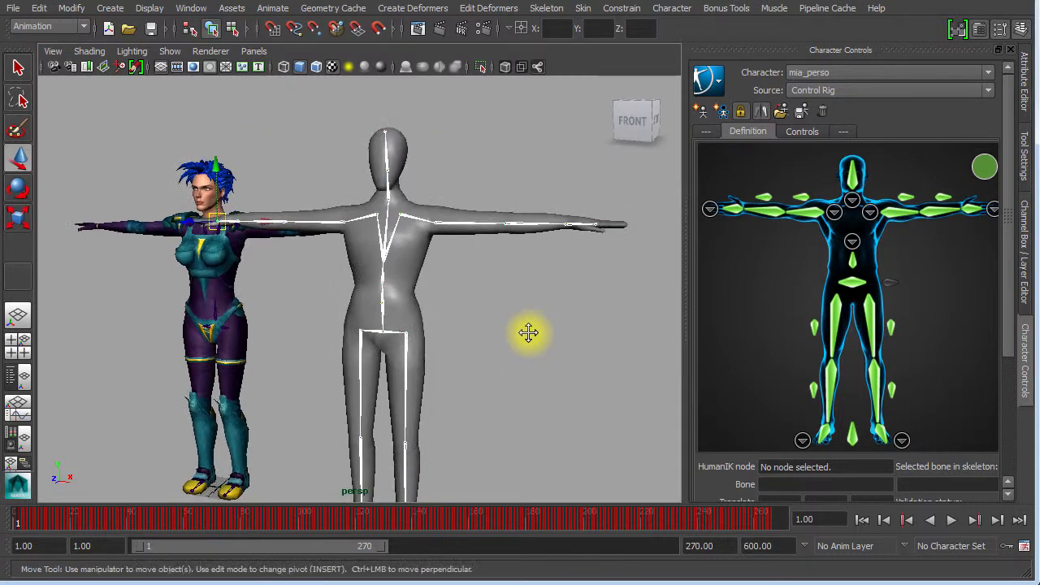
- Rotate the mocap figure's l_shoulder and r_shoulder joints to lower both arms alongside the body
left_click(461, 223)
key("e")
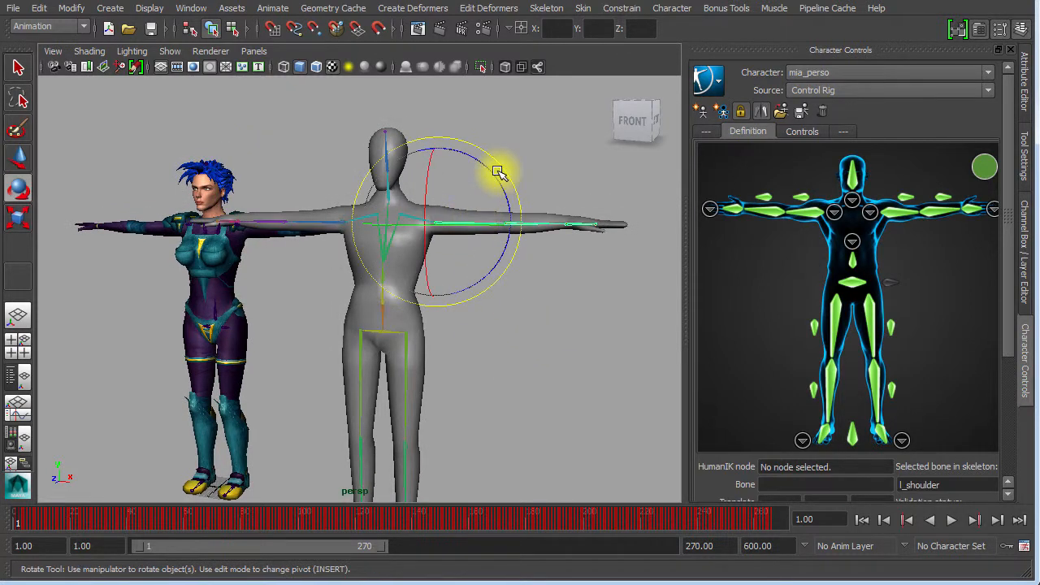
left_click_drag(494, 177, 313, 223)
left_click(312, 224)
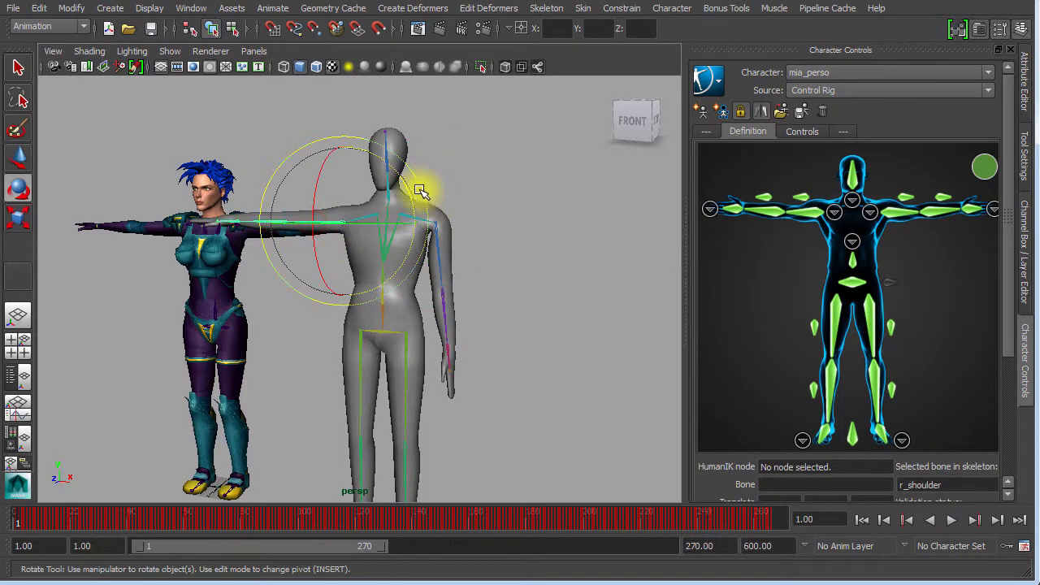
left_click_drag(409, 184, 174, 8)
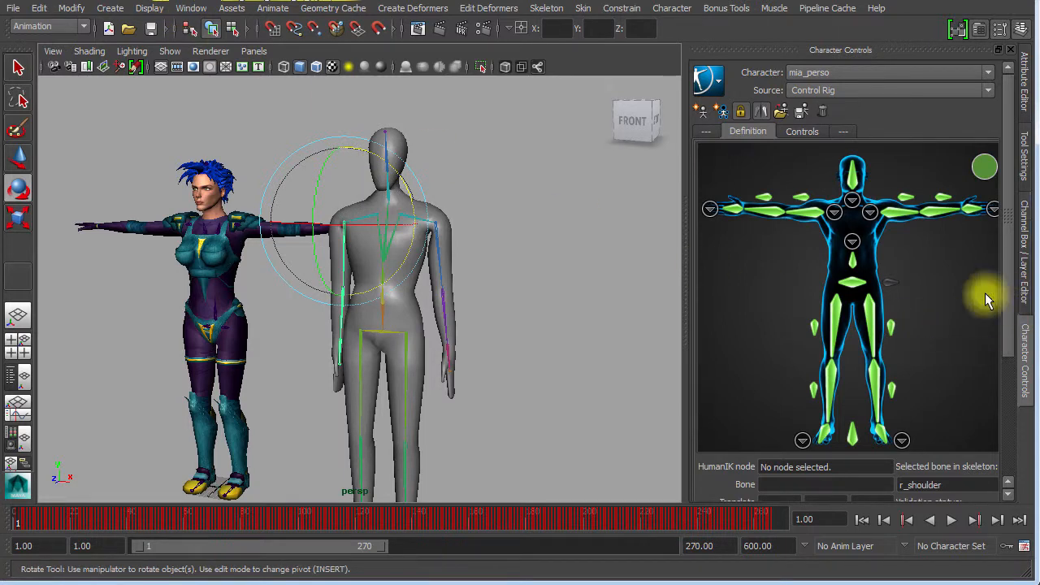
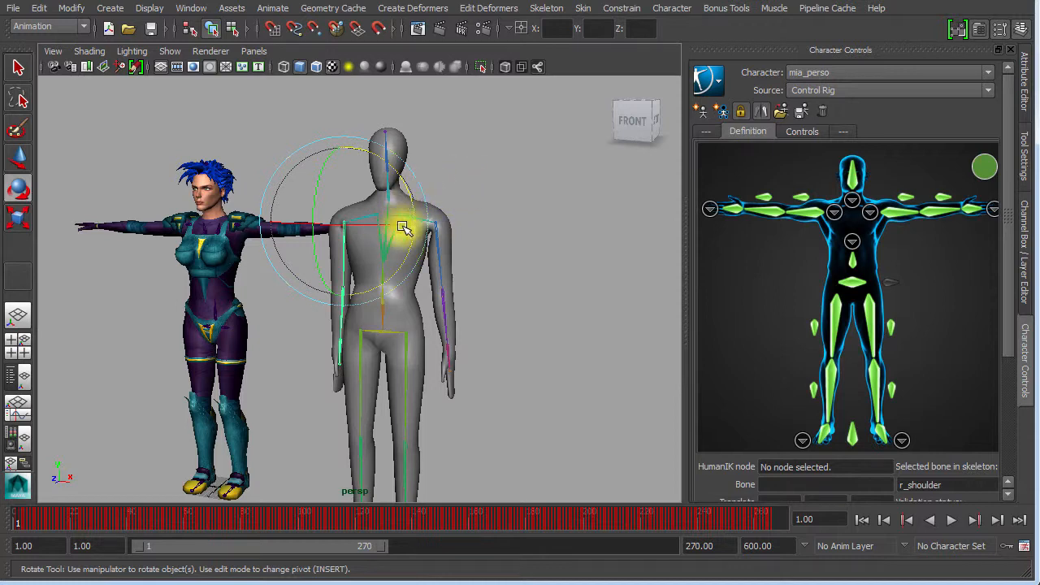
- Rotate both shoulder joints of the mocap figure back up to the T-pose and clear the selection
left_click(742, 112)
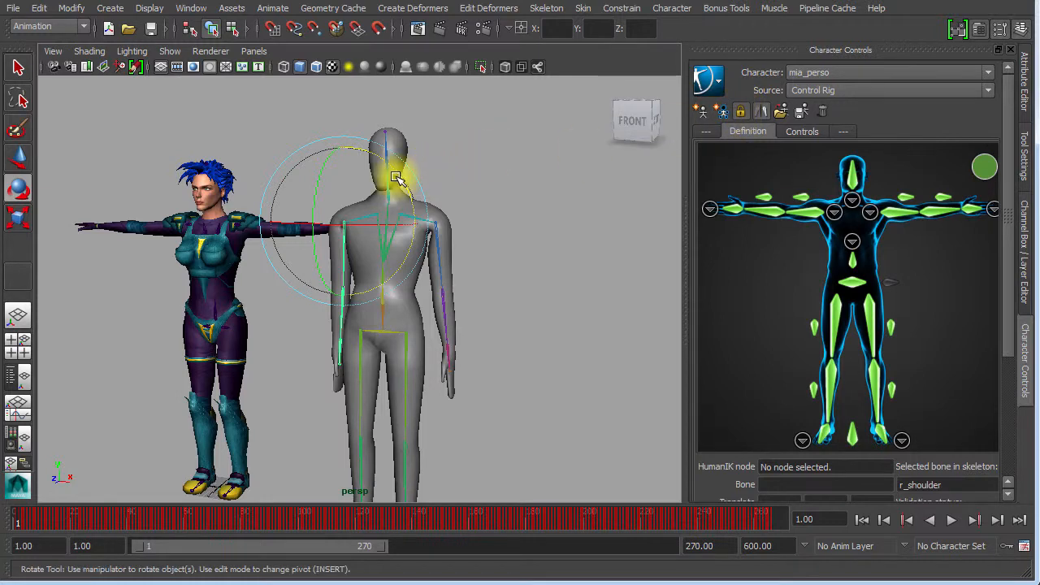
left_click_drag(404, 177, 414, 313)
left_click(446, 271)
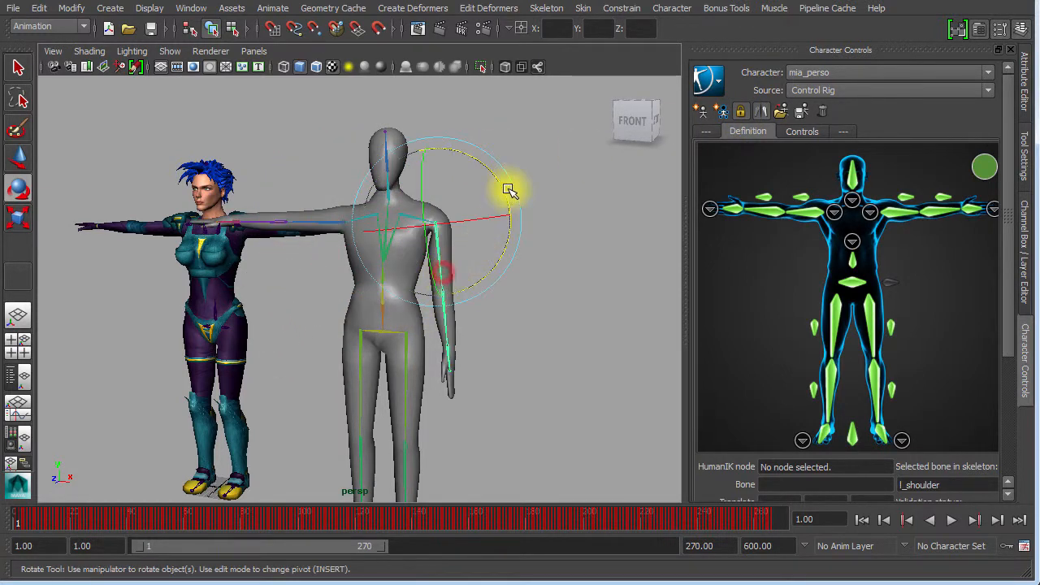
left_click_drag(503, 183, 358, 75)
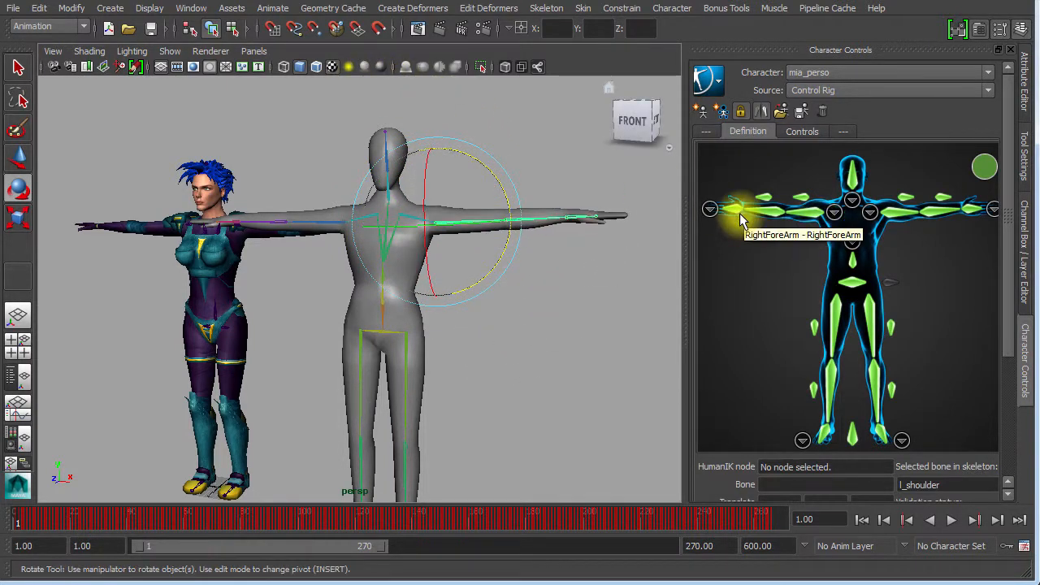
left_click(738, 112)
left_click(564, 364)
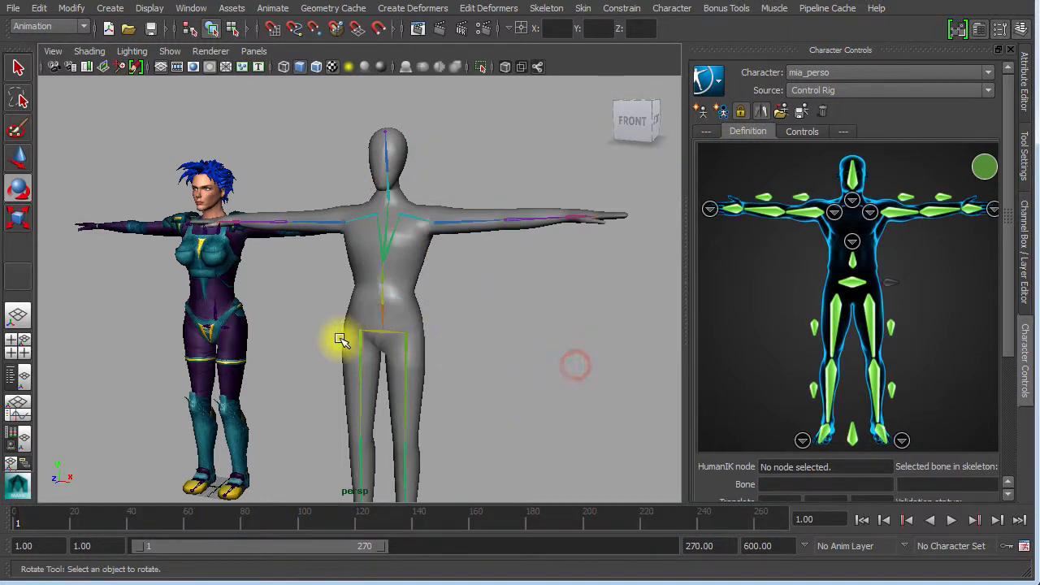
- Make MocapExample the current HumanIK character and rename its definition to punch_perso
right_click_drag(491, 384, 273, 332, "alt")
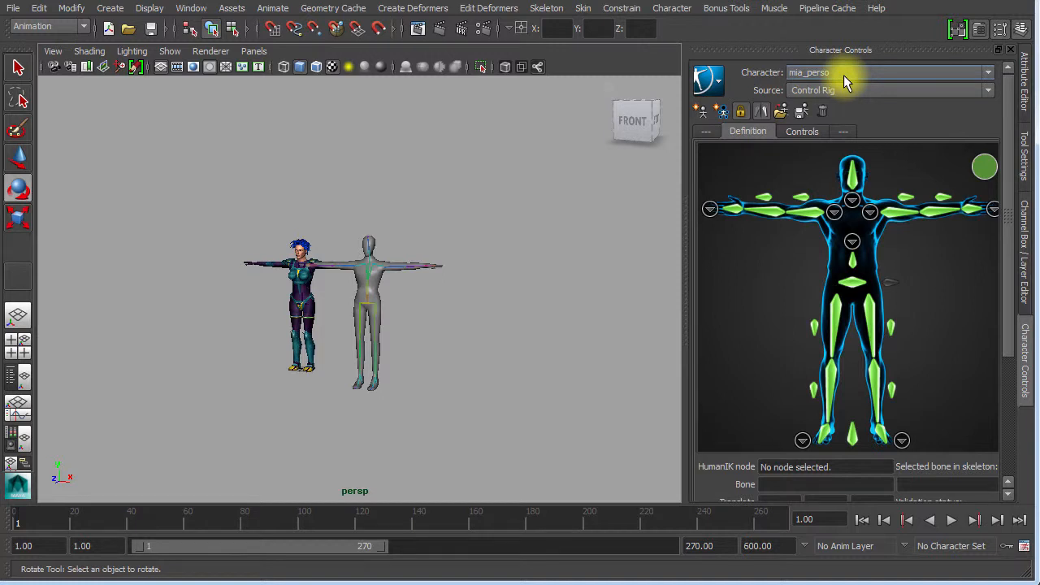
left_click(845, 75)
left_click(828, 97)
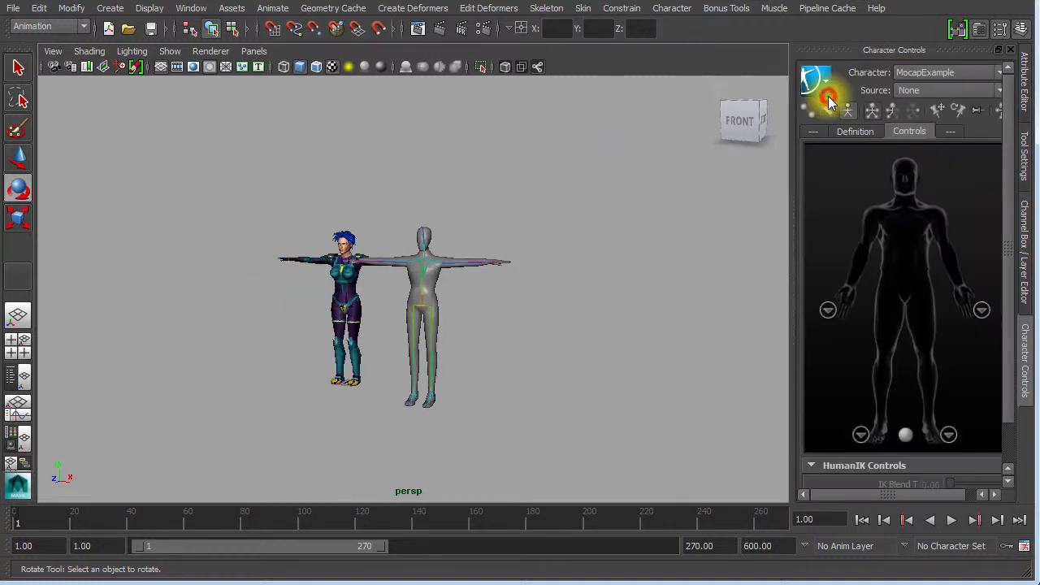
left_click(816, 78)
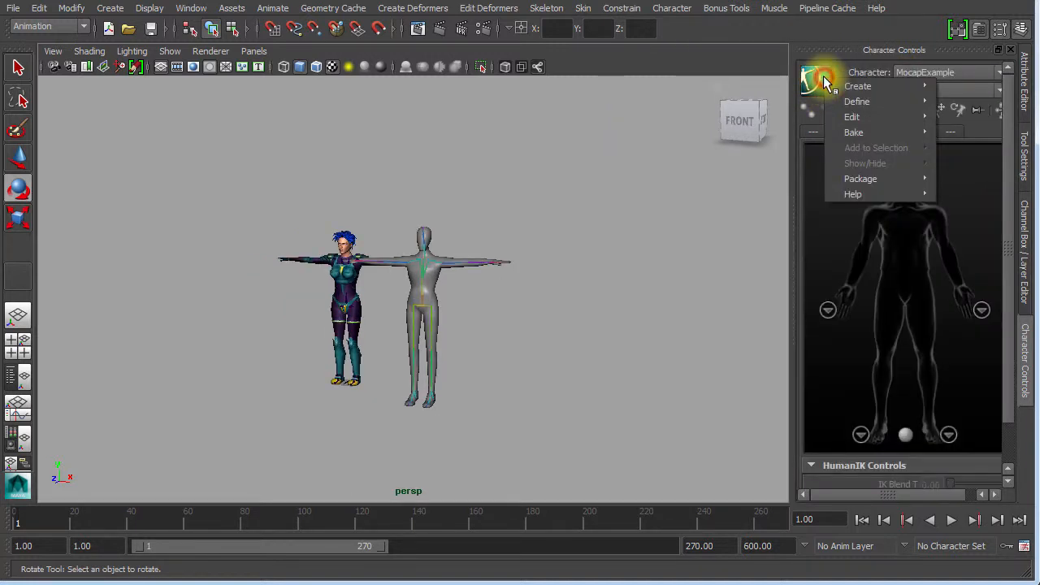
mouse_move(867, 104)
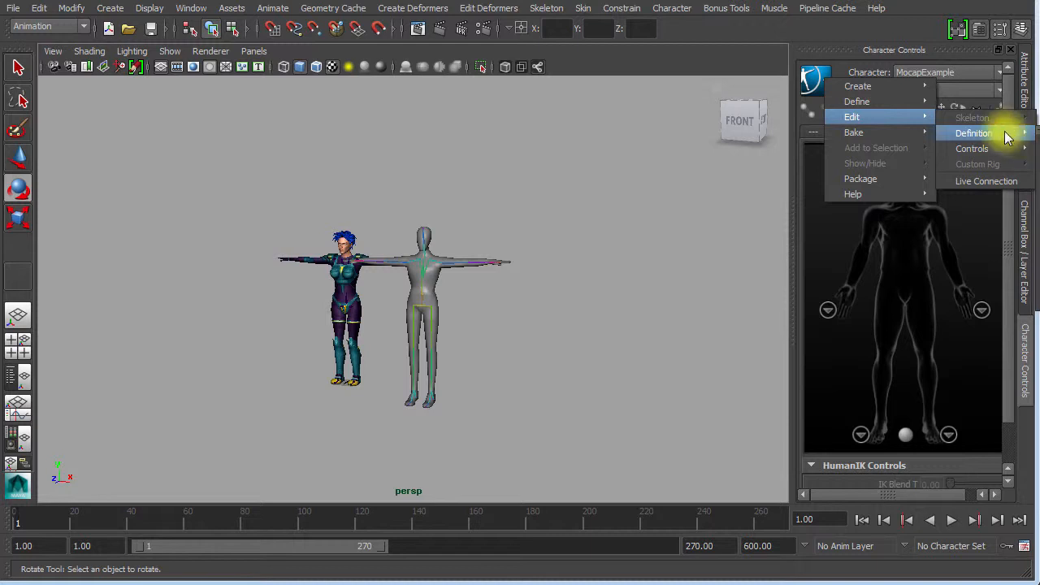
mouse_move(836, 87)
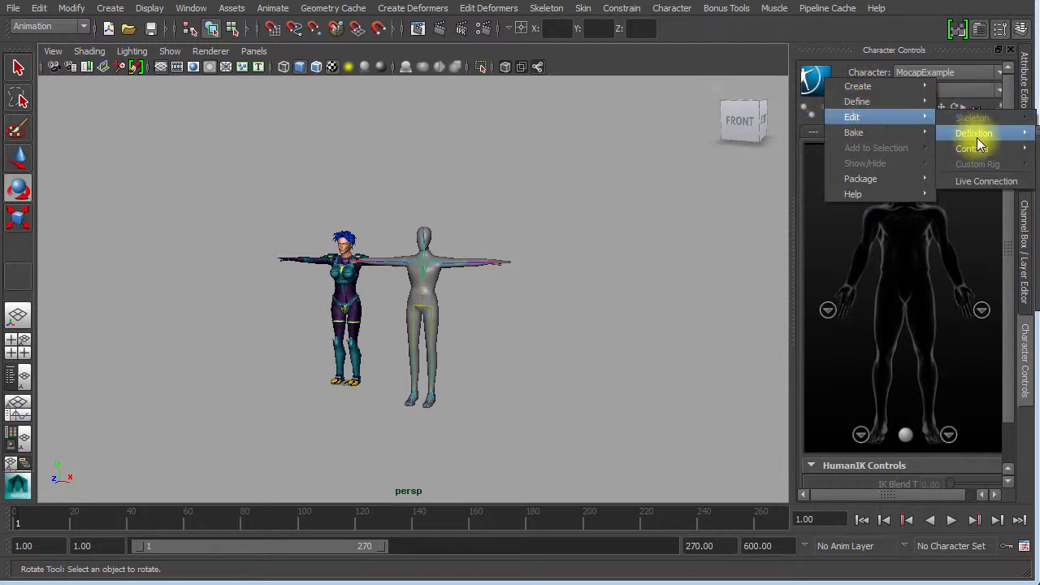
left_click(1038, 133)
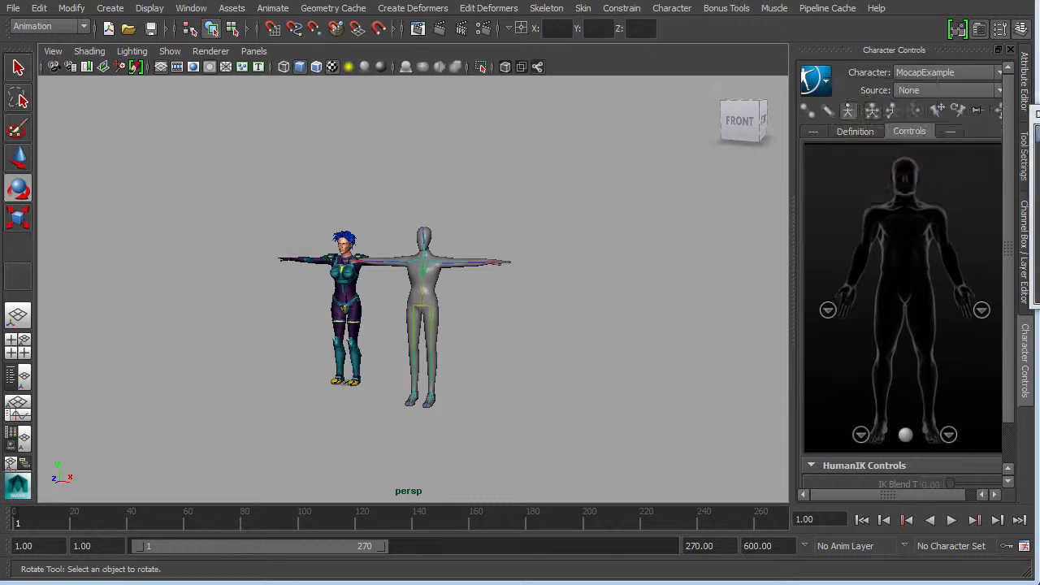
left_click_drag(1036, 114, 596, 83)
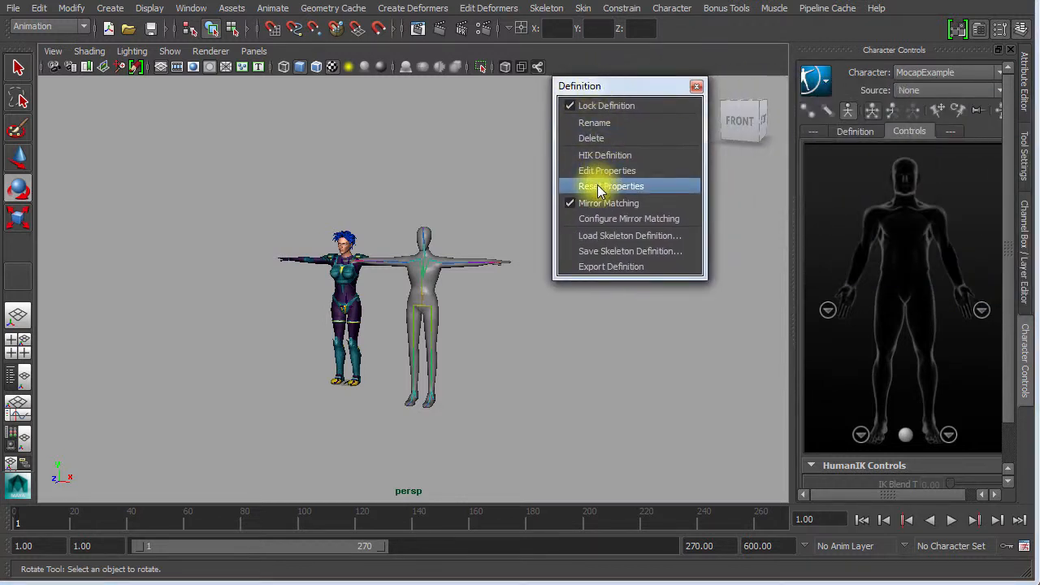
left_click(602, 126)
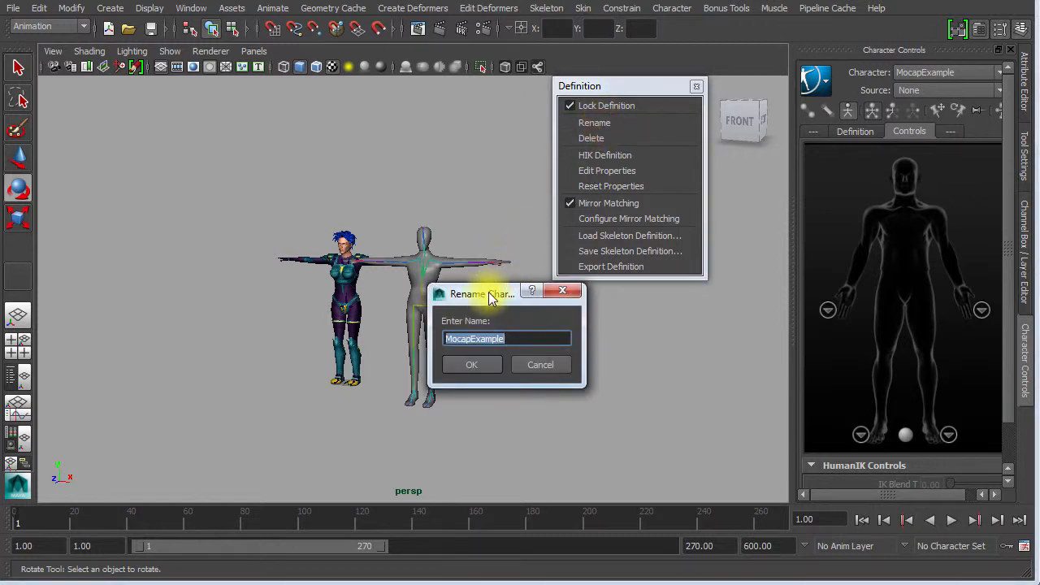
type("pun")
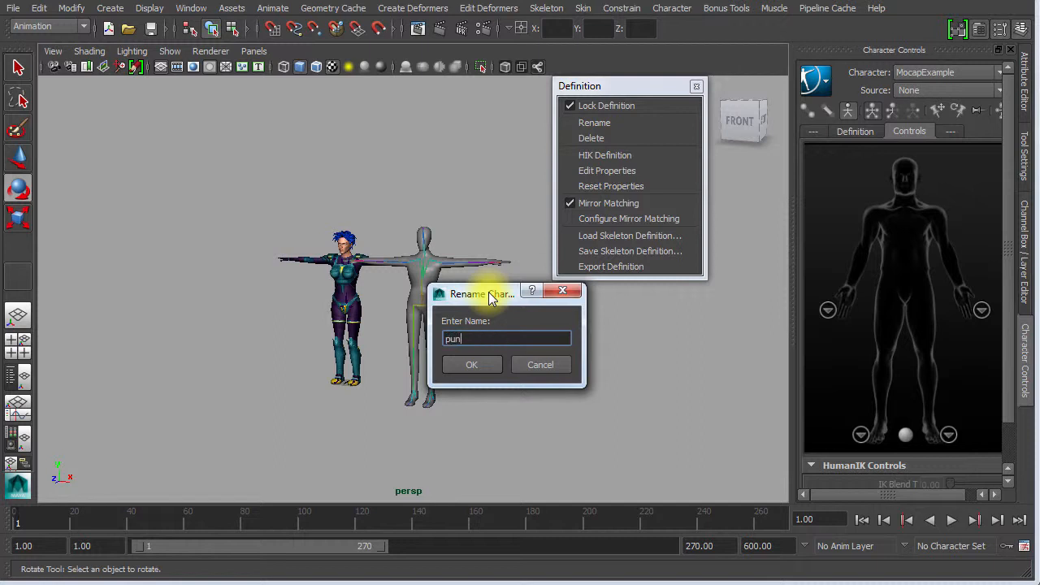
type("ch_perso")
left_click(470, 365)
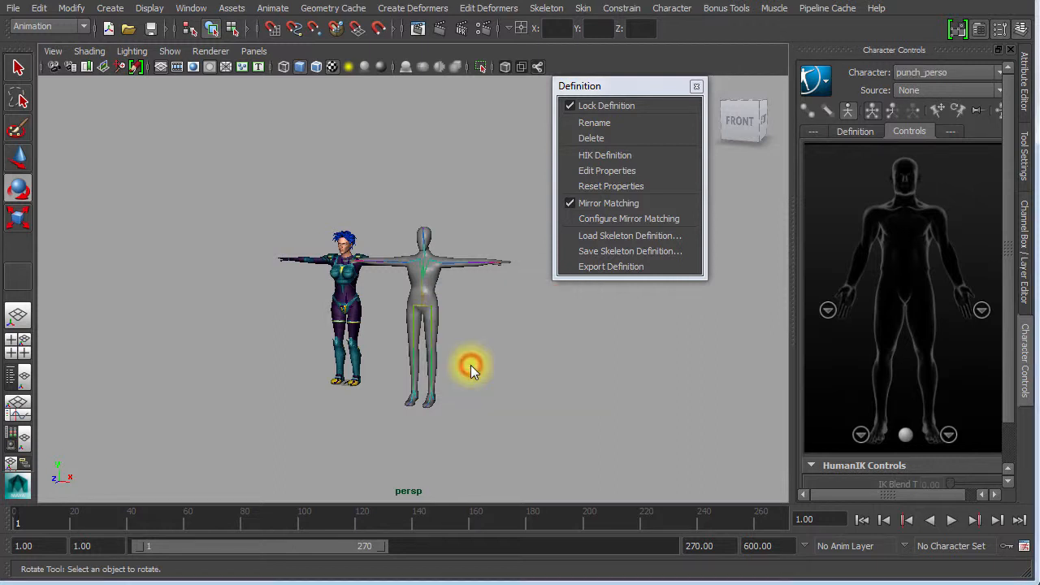
left_click(692, 86)
- Switch the current HumanIK character to mia_perso and set its source to punch_perso
left_click(926, 73)
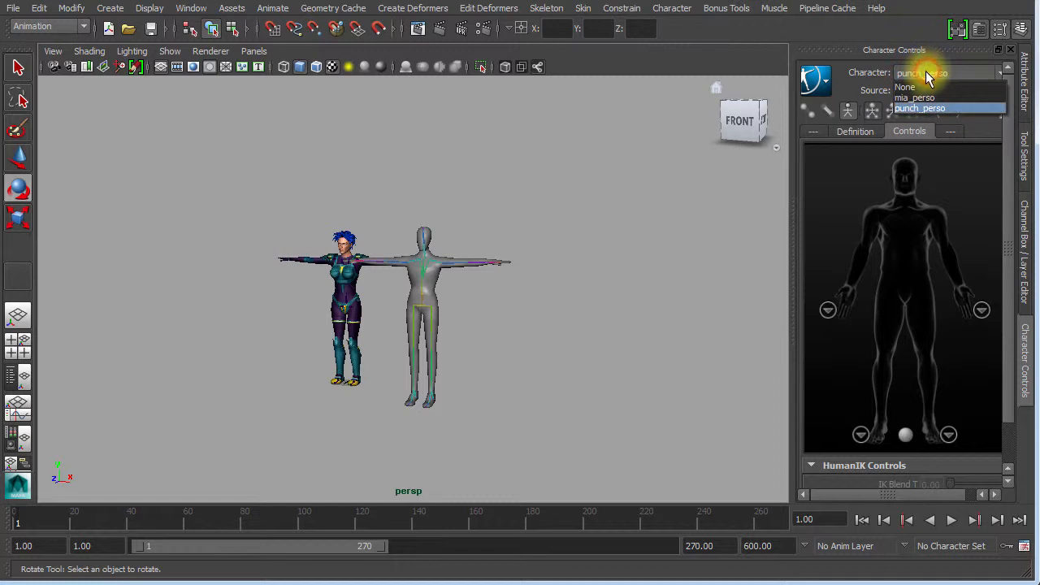
left_click(920, 98)
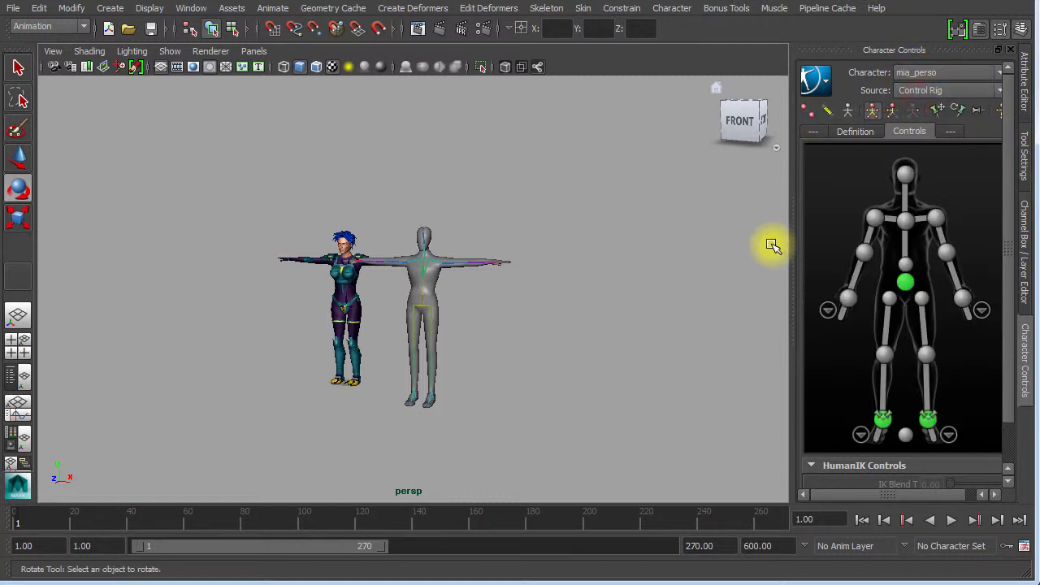
left_click(925, 92)
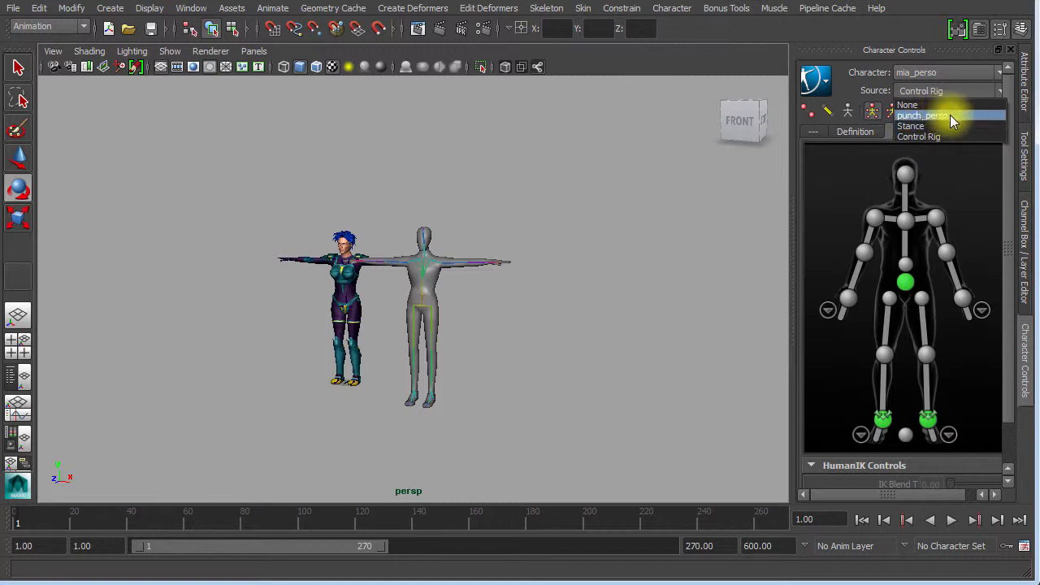
left_click(950, 116)
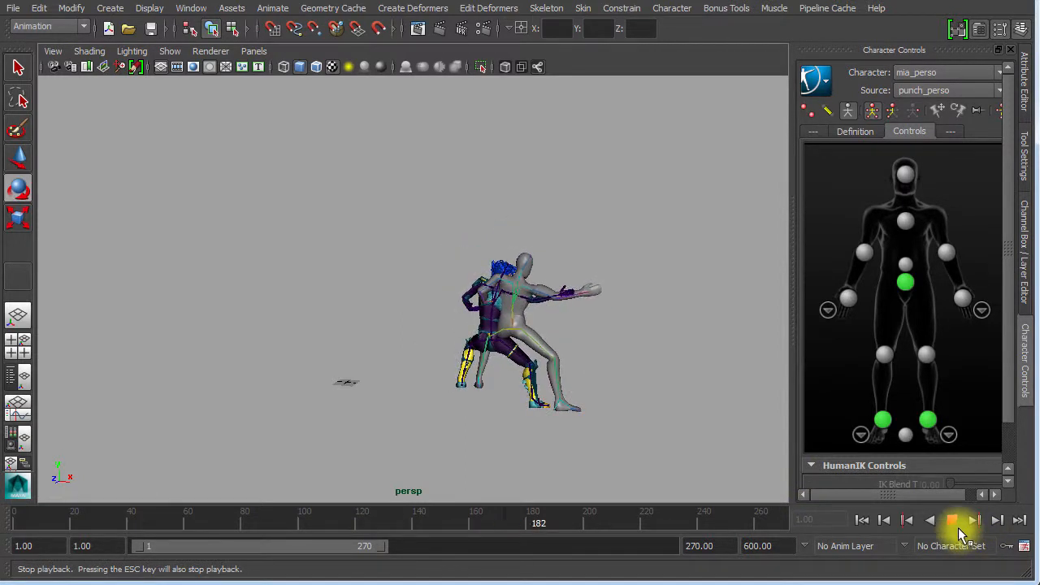
- Stop playback, scrub through the retargeted fight motion to compare mia_perso with the mocap figure up close, and return to frame 1
left_click(958, 527)
left_click_drag(578, 518, 350, 468)
right_click_drag(396, 393, 609, 382, "alt")
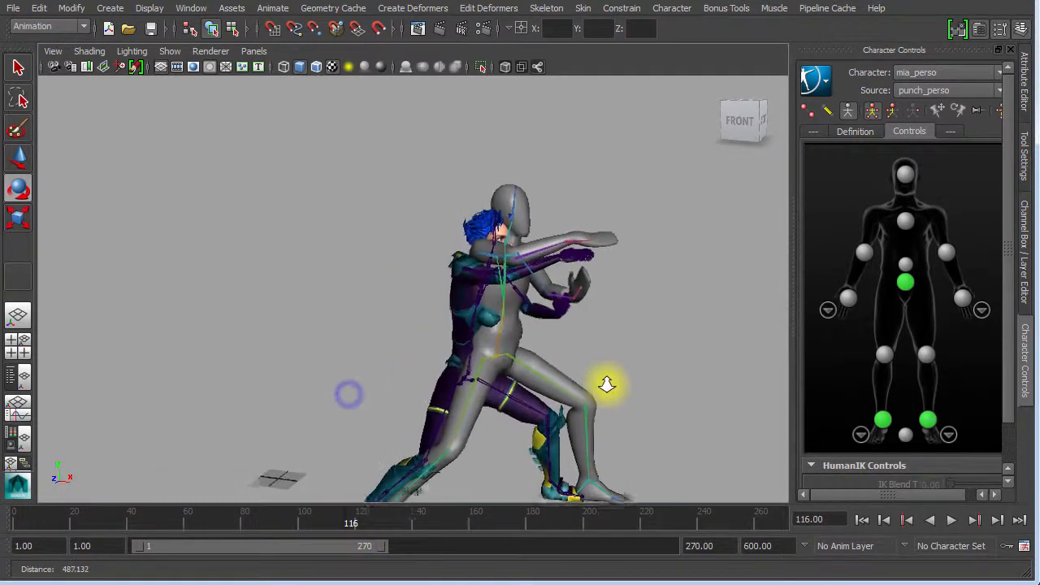
left_click_drag(580, 352, 436, 433, "alt")
left_click_drag(354, 528, 8, 449)
right_click_drag(396, 369, 322, 373, "alt")
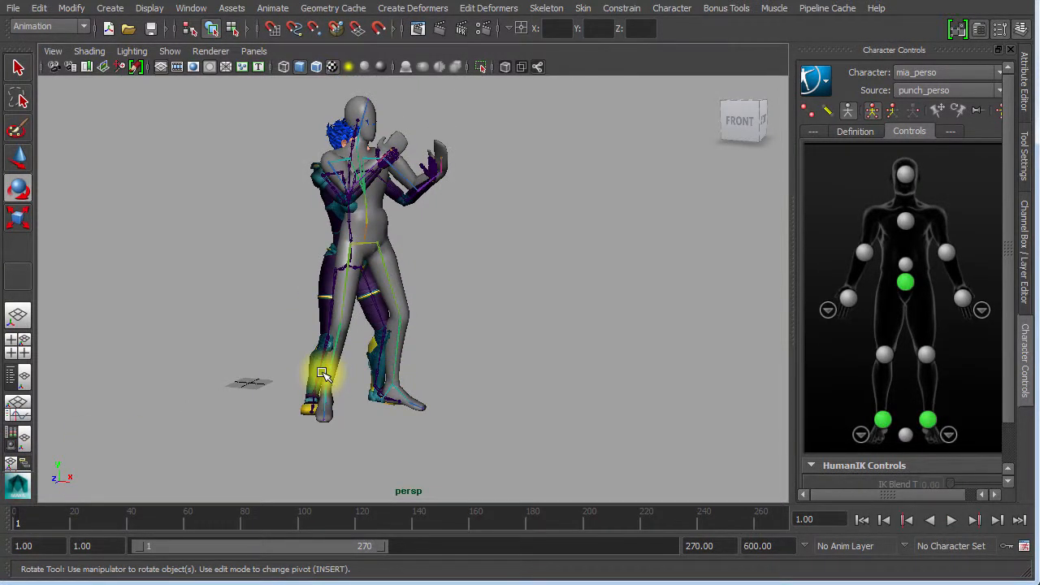